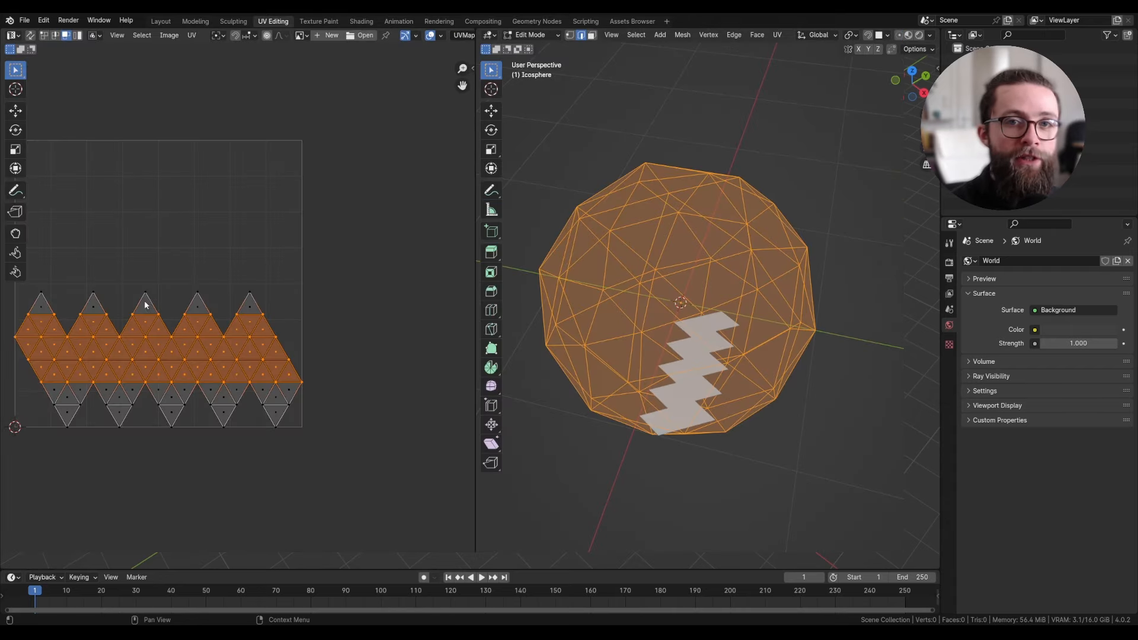
Step: Isolate one icosphere face, then add two more faces to the selection
{"action": "left_click", "coordinate": [145, 305]}
{"action": "key", "text": "shift+h"}
{"action": "middle_click_drag", "start_coordinate": [711, 285], "coordinate": [771, 197]}
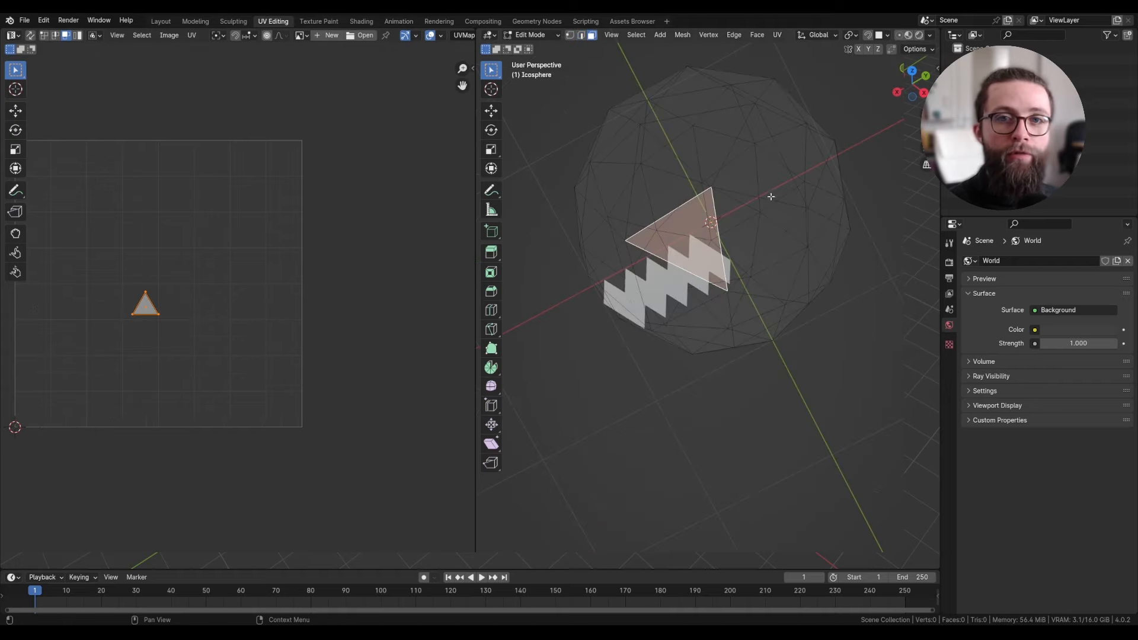
{"action": "left_click", "coordinate": [791, 151], "text": "shift"}
{"action": "left_click", "coordinate": [614, 143], "text": "shift"}
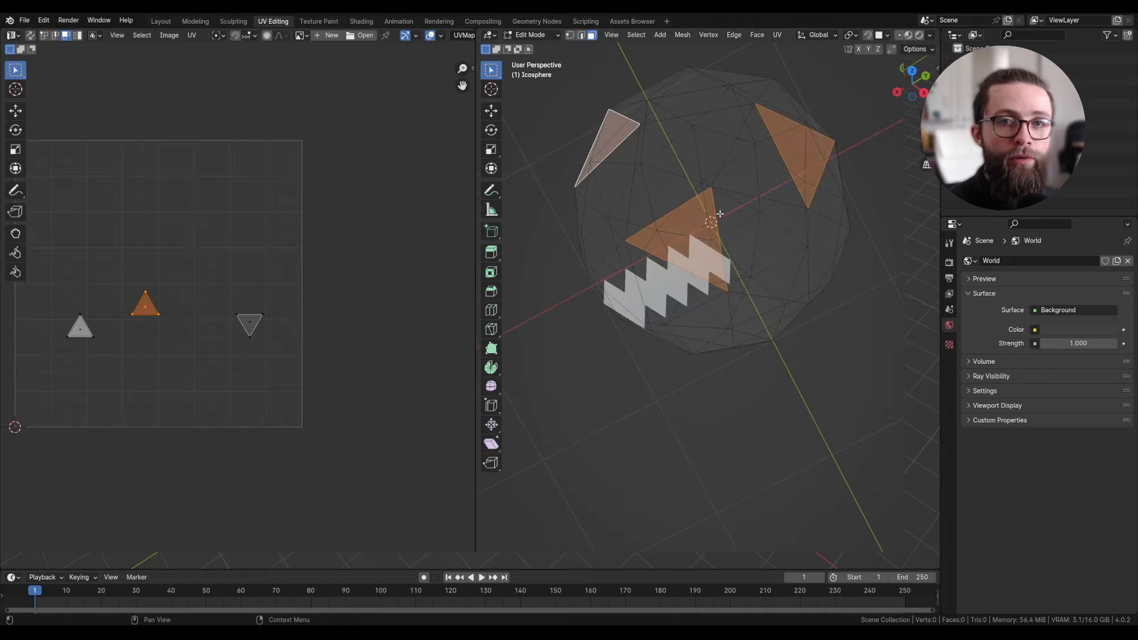
Step: Unwrap the three selected faces and scale all the resulting UV islands down
{"action": "key", "text": "u"}
{"action": "left_click", "coordinate": [684, 203]}
{"action": "scroll", "coordinate": [294, 319], "scroll_direction": "down", "scroll_amount": 2}
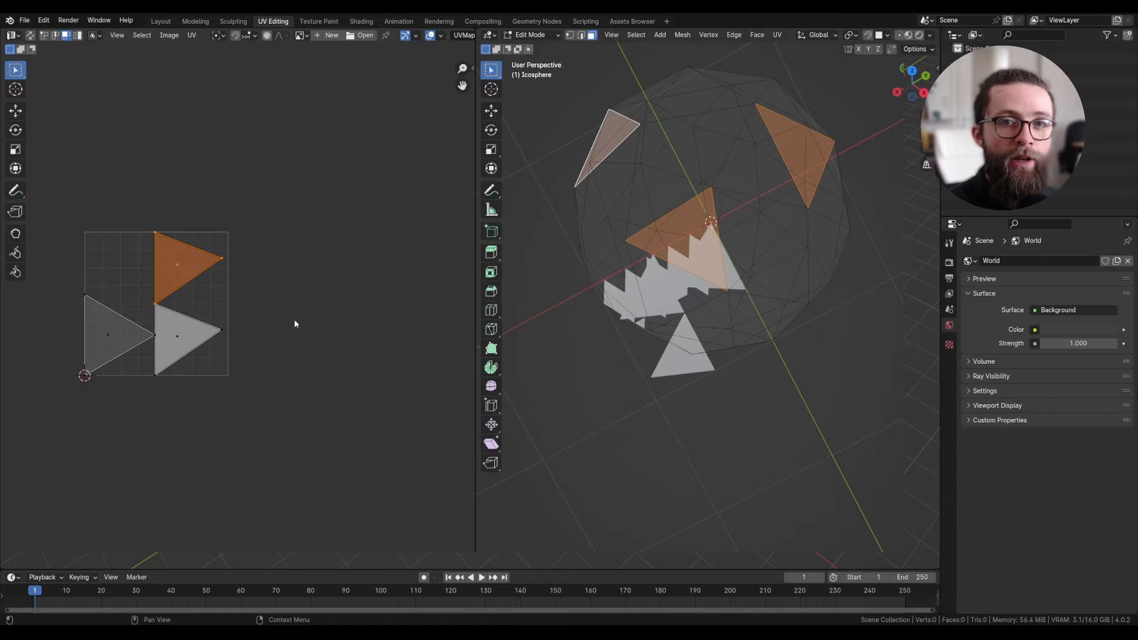
{"action": "key", "text": "a"}
{"action": "key", "text": "s"}
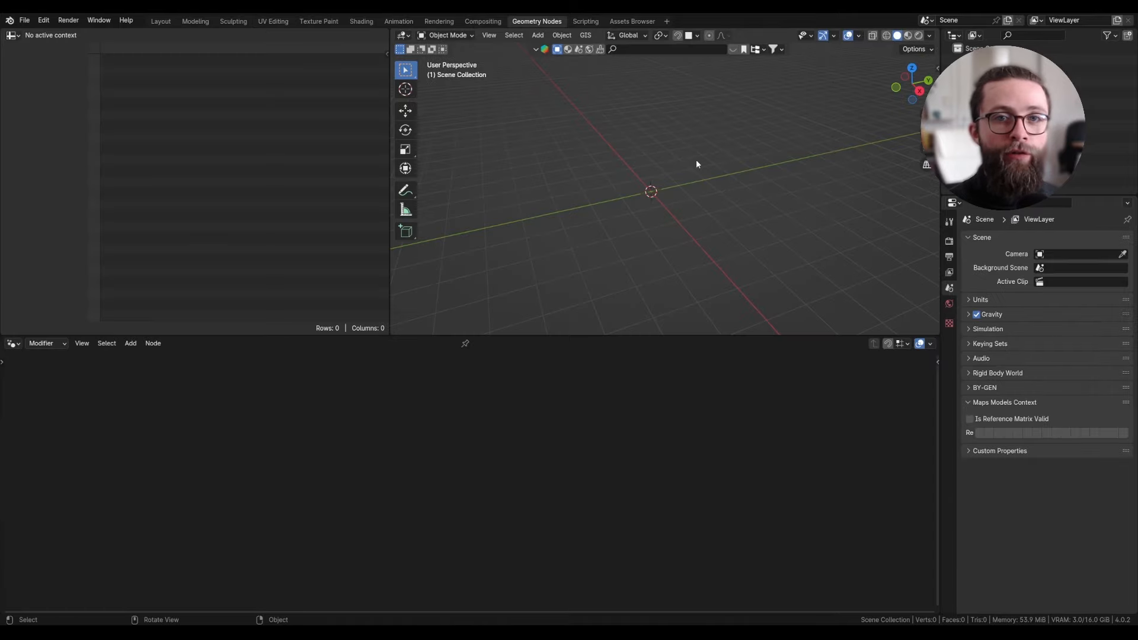
Step: Add an icosphere with a new Geometry Nodes group containing a Set Position node
{"action": "key", "text": "shift+a"}
{"action": "mouse_move", "coordinate": [593, 195]}
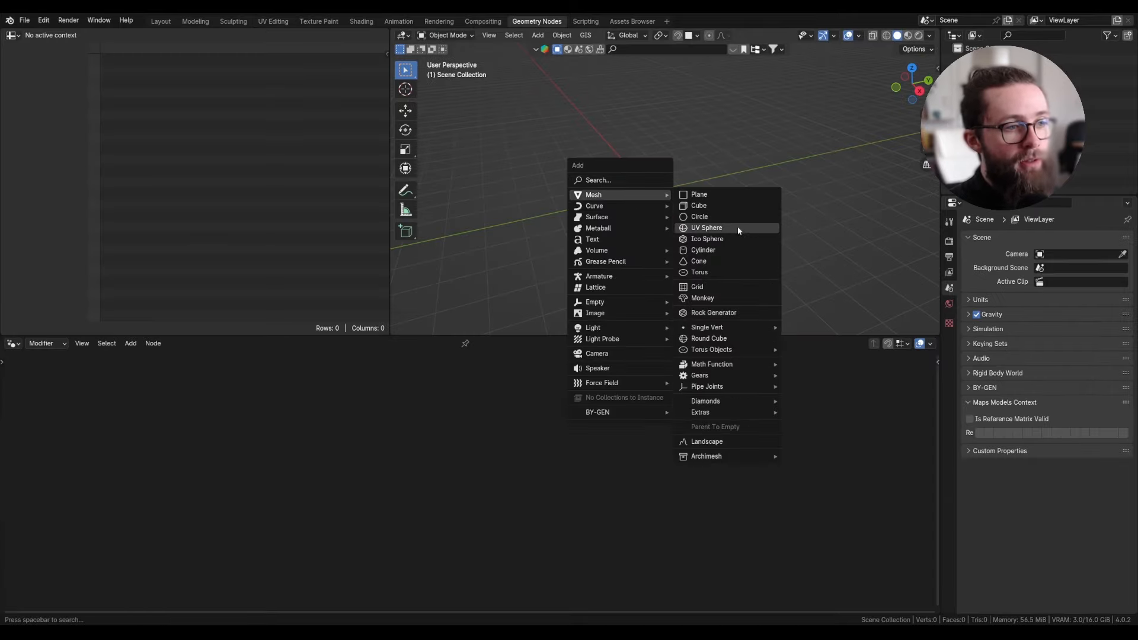
{"action": "left_click", "coordinate": [702, 227]}
{"action": "left_click", "coordinate": [468, 343]}
{"action": "key", "text": "shift+a"}
{"action": "type", "text": "set po"}
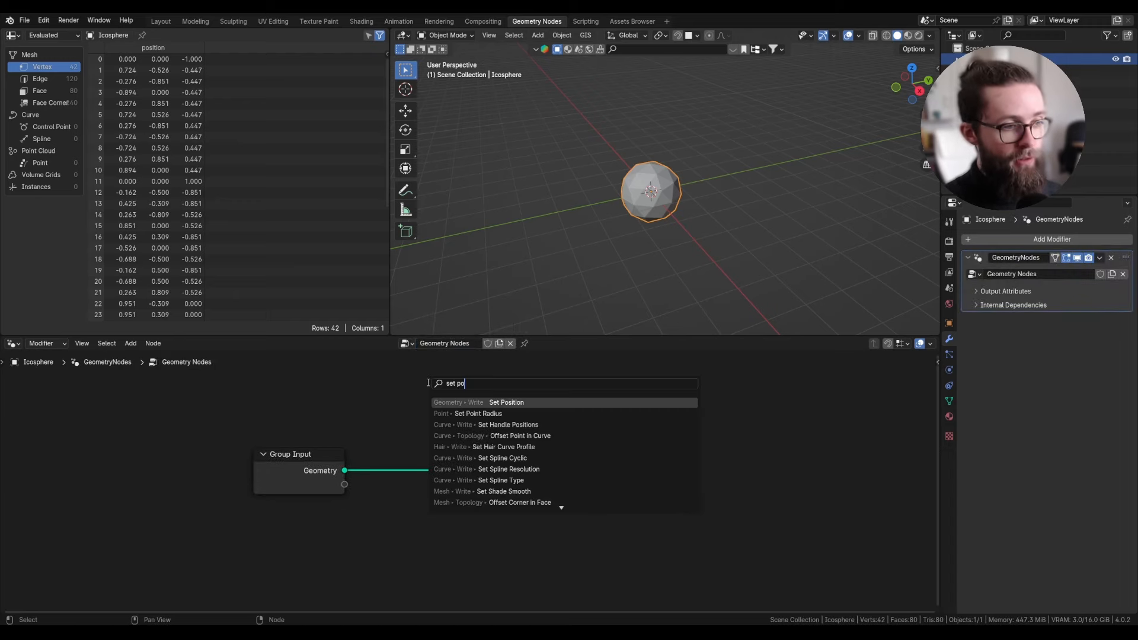
{"action": "key", "text": "Return"}
{"action": "left_click", "coordinate": [507, 414]}
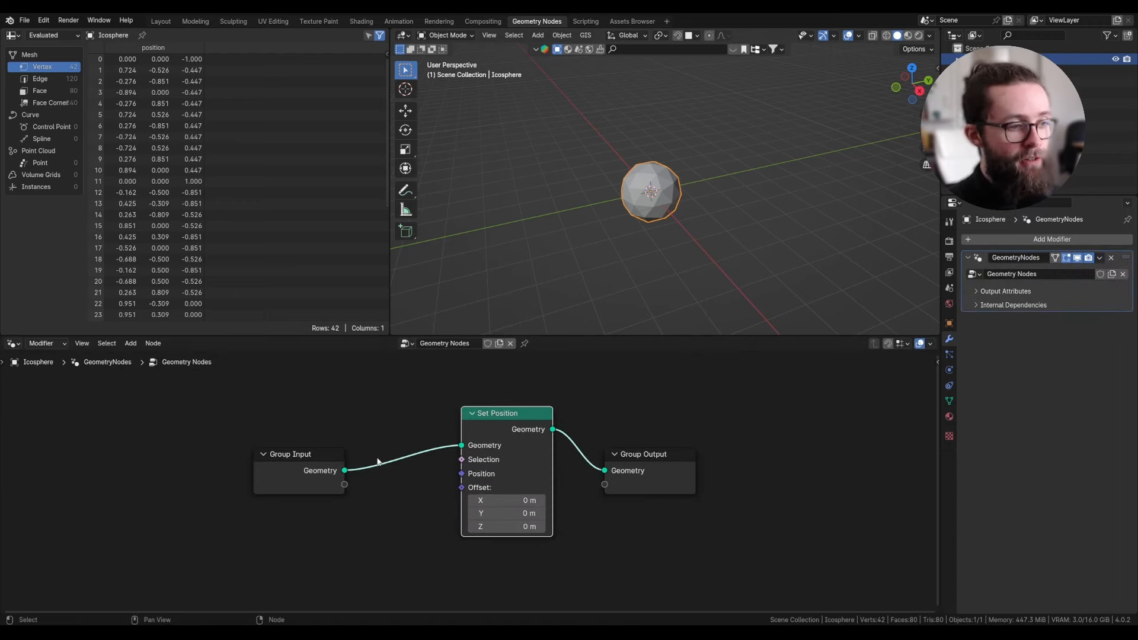
Step: Drive Set Position from a group input reading the UVMap attribute, flattening the mesh
{"action": "left_click_drag", "start_coordinate": [461, 474], "coordinate": [344, 485]}
{"action": "left_click", "coordinate": [1110, 288]}
{"action": "left_click", "coordinate": [1067, 288]}
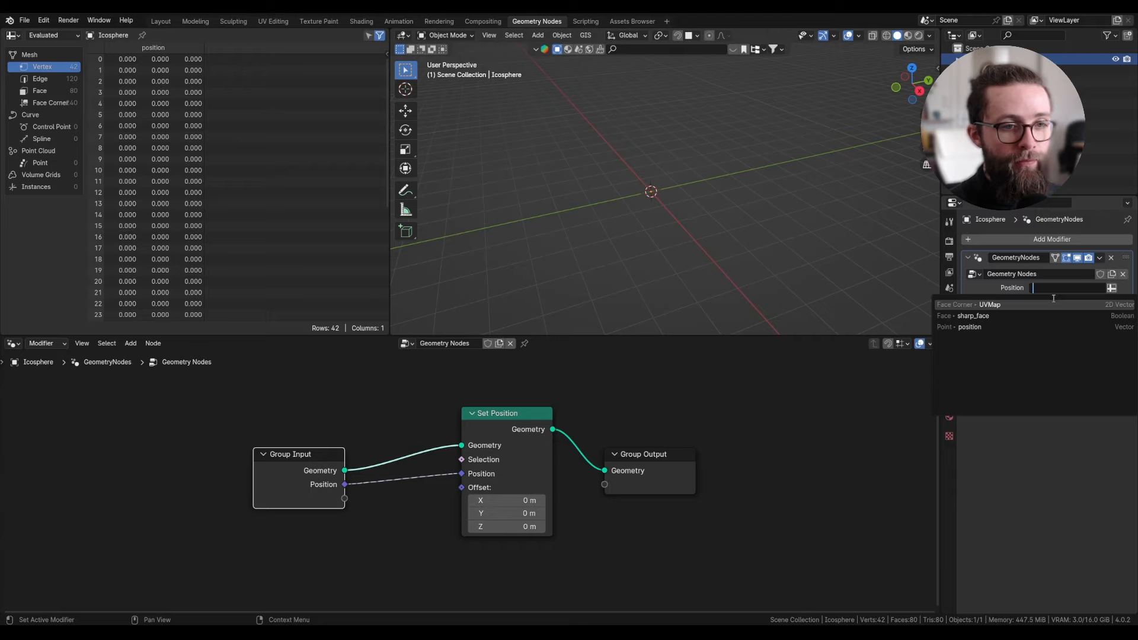
{"action": "left_click", "coordinate": [1006, 308]}
{"action": "scroll", "coordinate": [655, 188], "scroll_direction": "up", "scroll_amount": 4}
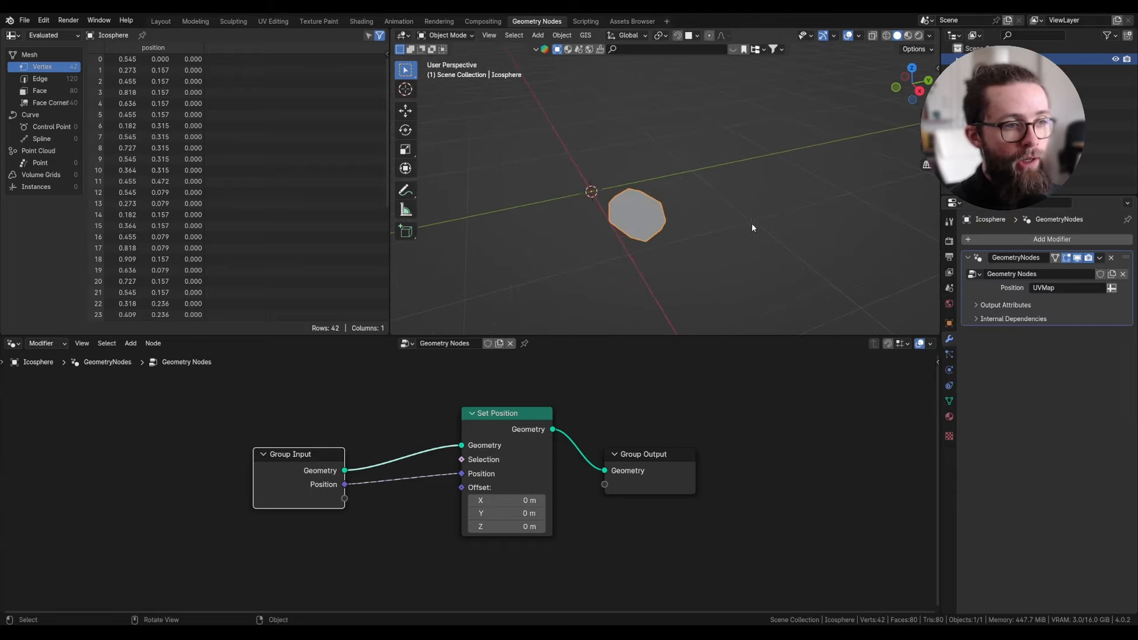
{"action": "mouse_move", "coordinate": [751, 223]}
{"action": "middle_mouse_down"}
{"action": "mouse_move", "coordinate": [641, 232]}
{"action": "mouse_move", "coordinate": [622, 222]}
{"action": "middle_mouse_up"}
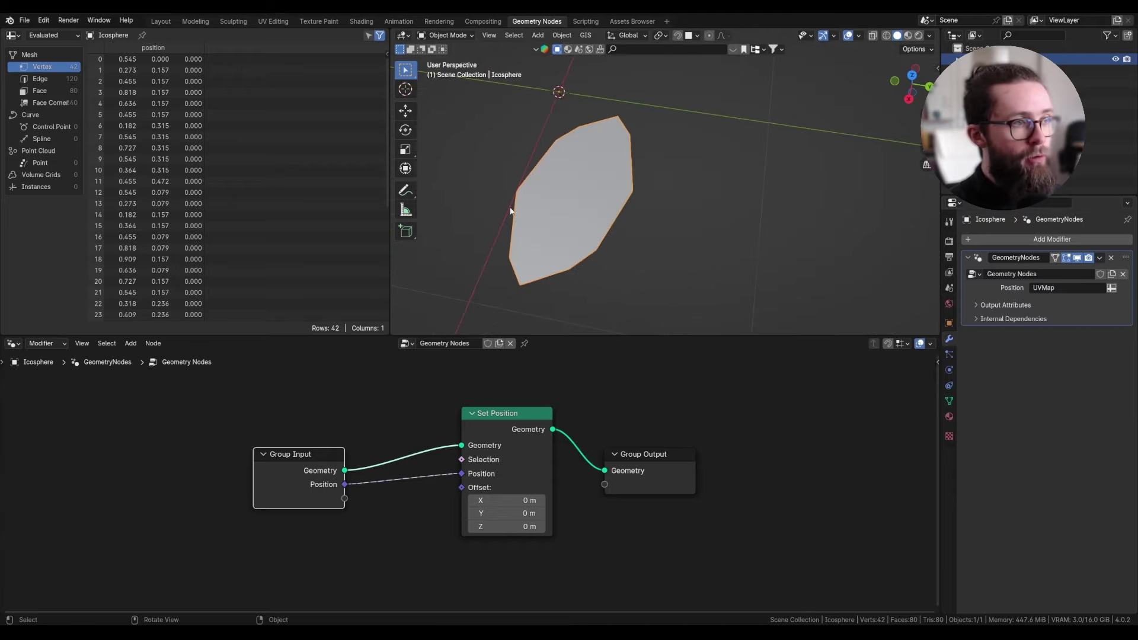
Step: View the icosphere's UV layout in the UV Editing workspace and select all UVs
{"action": "left_click", "coordinate": [273, 21]}
{"action": "scroll", "coordinate": [215, 369], "scroll_direction": "up", "scroll_amount": 4}
{"action": "scroll", "coordinate": [187, 418], "scroll_direction": "up", "scroll_amount": 3}
{"action": "middle_click_drag", "start_coordinate": [187, 425], "coordinate": [37, 311]}
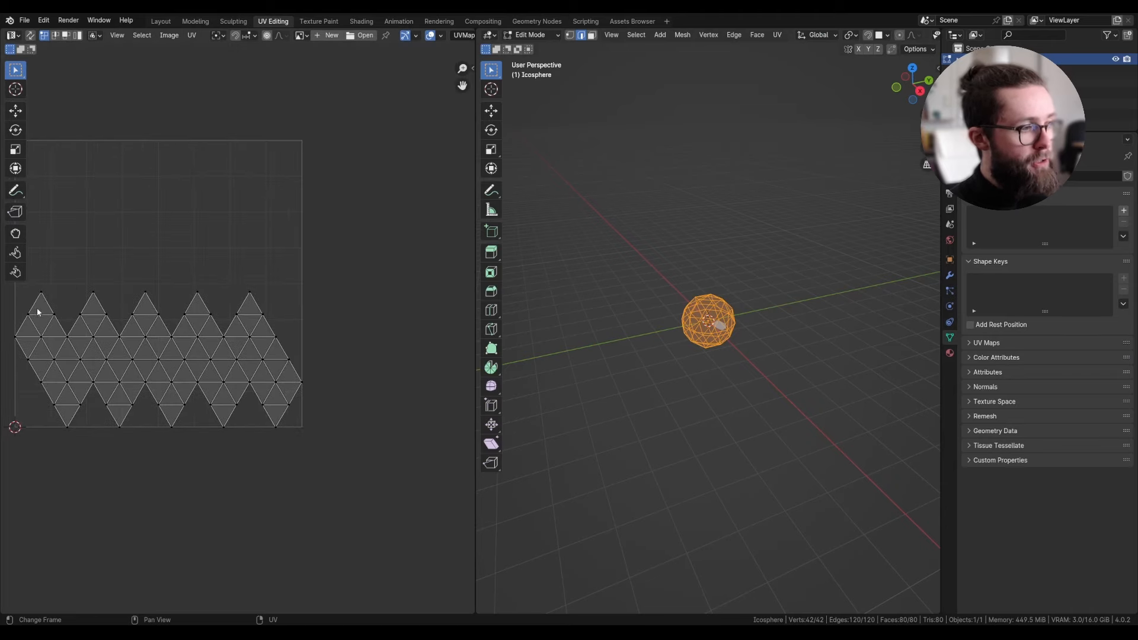
{"action": "left_click_drag", "start_coordinate": [9, 289], "coordinate": [307, 436]}
{"action": "key", "text": "KP_Decimal"}
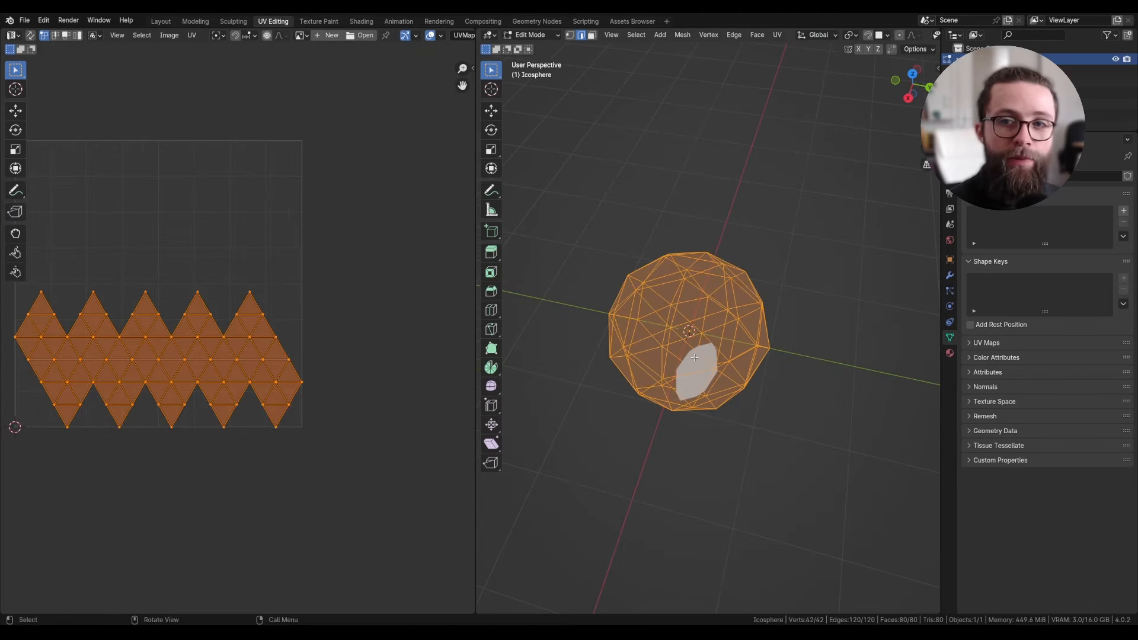
Step: Select individual UV vertices at two neighbouring peaks and one lower vertex
{"action": "left_click", "coordinate": [146, 294]}
{"action": "left_click", "coordinate": [197, 297]}
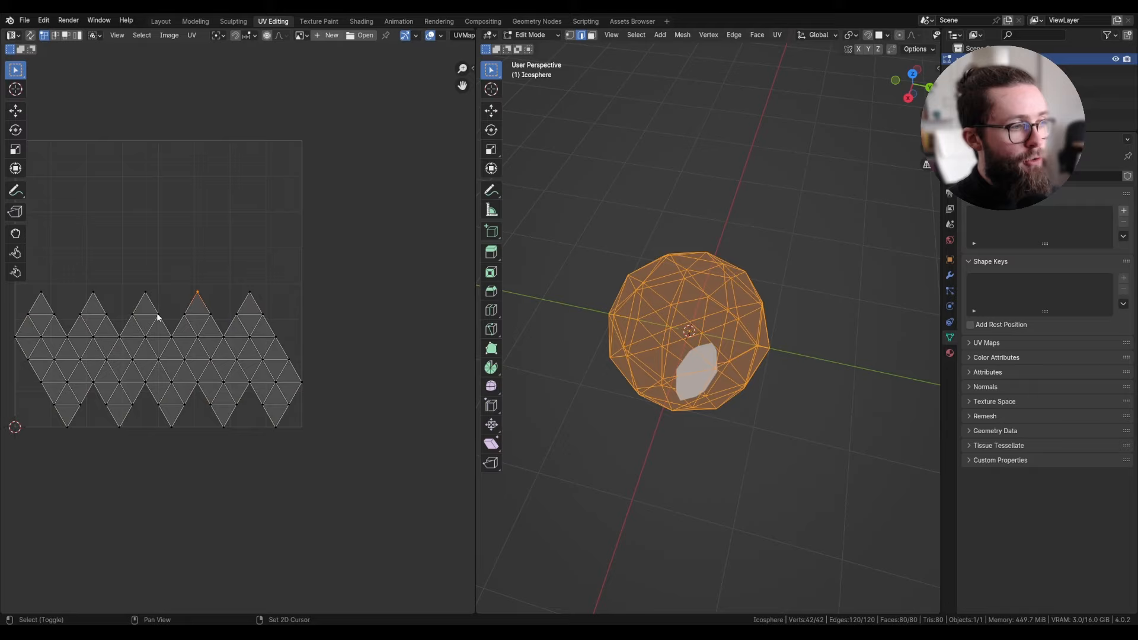
{"action": "left_click", "coordinate": [179, 320]}
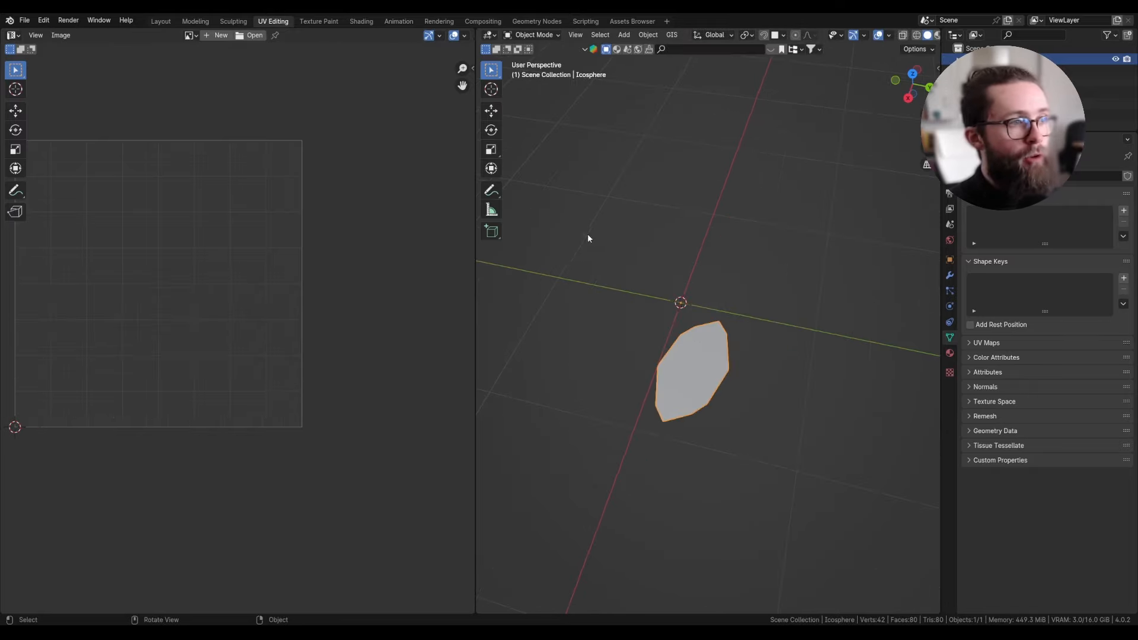
Step: Capture the original Position as a Vector attribute before the Set Position node
{"action": "left_click", "coordinate": [536, 20]}
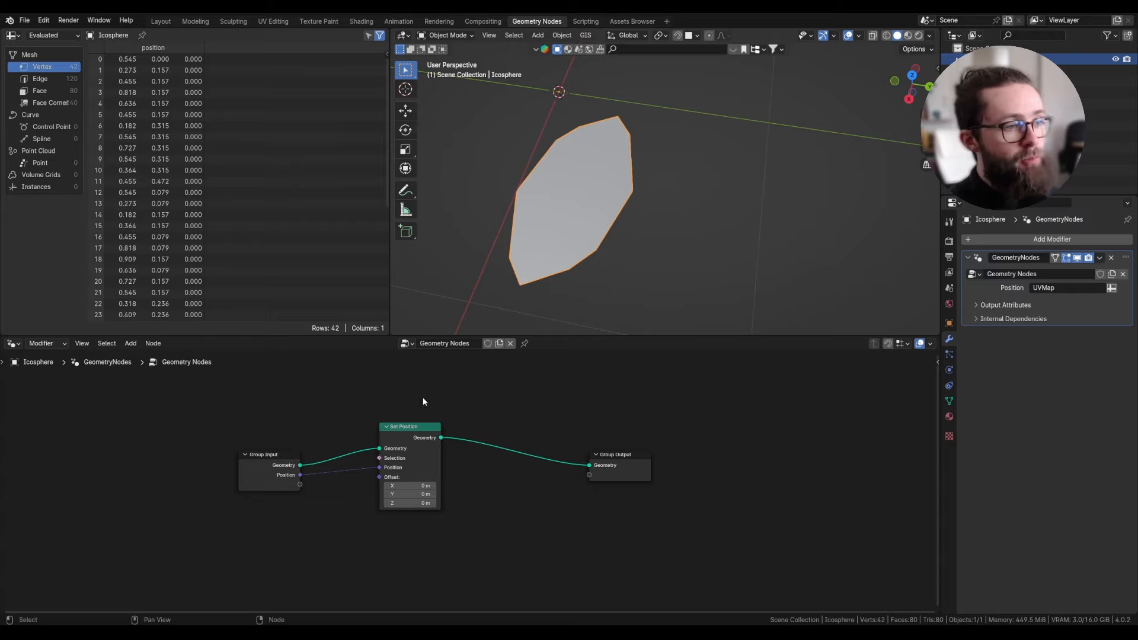
{"action": "left_click_drag", "start_coordinate": [401, 427], "coordinate": [459, 431]}
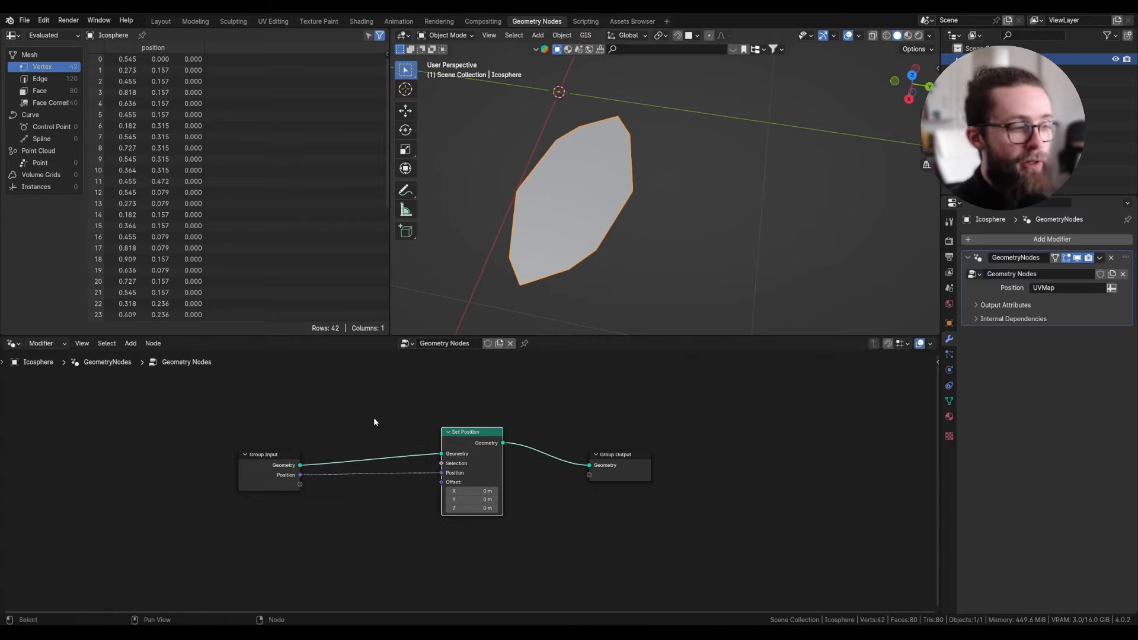
{"action": "key", "text": "shift+a"}
{"action": "type", "text": "capt"}
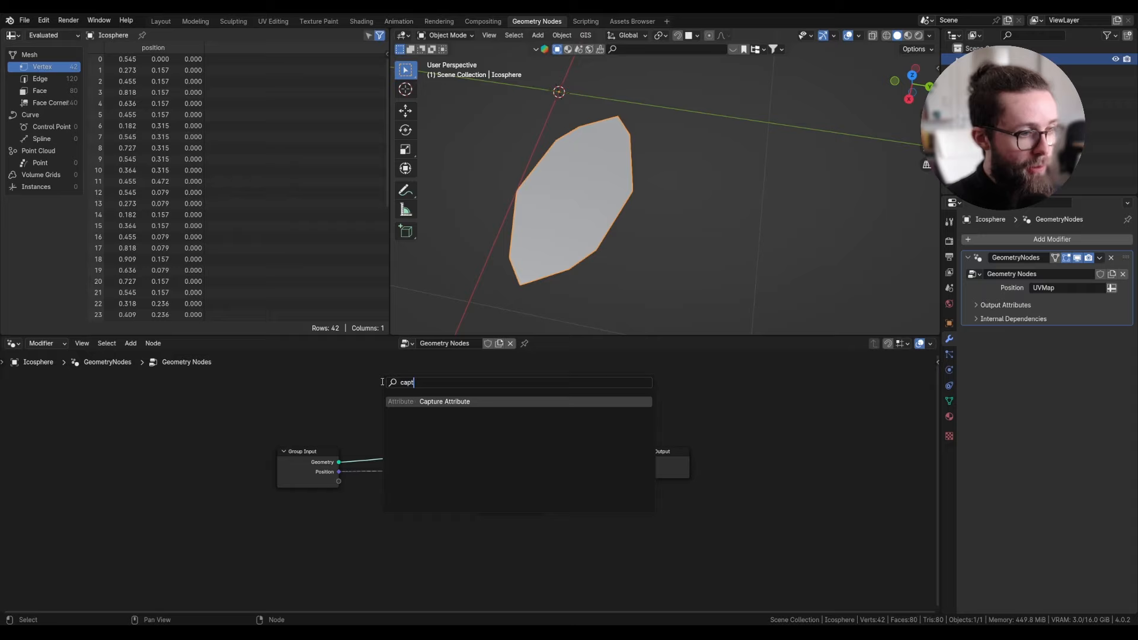
{"action": "key", "text": "Return"}
{"action": "left_click", "coordinate": [414, 444]}
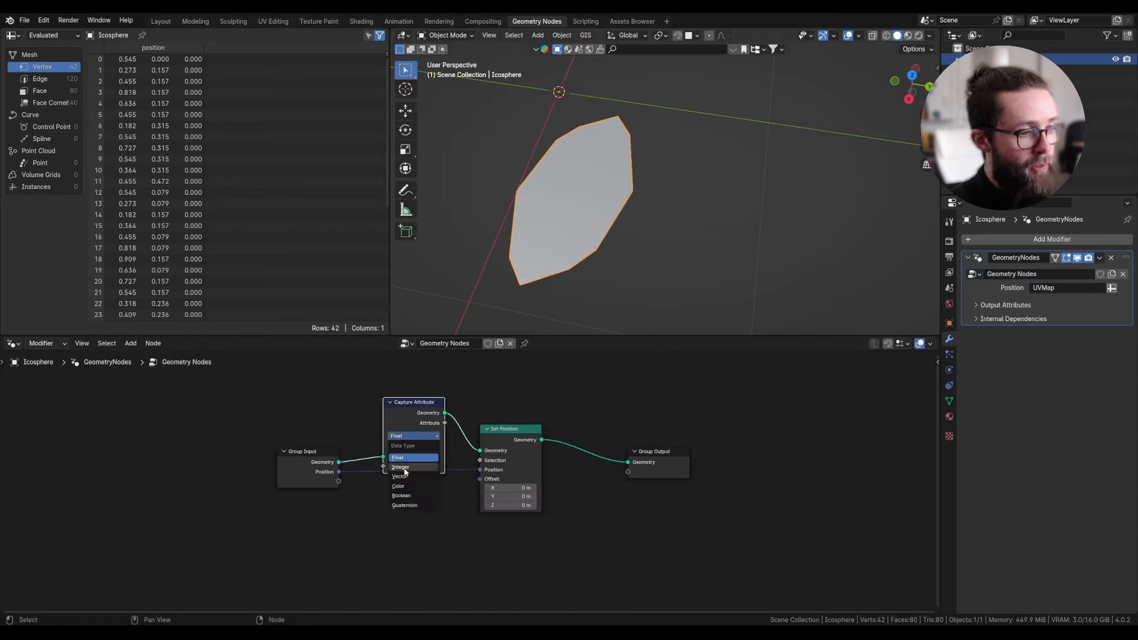
{"action": "left_click", "coordinate": [401, 471]}
{"action": "left_click_drag", "start_coordinate": [382, 466], "coordinate": [347, 533]}
{"action": "type", "text": "posi"}
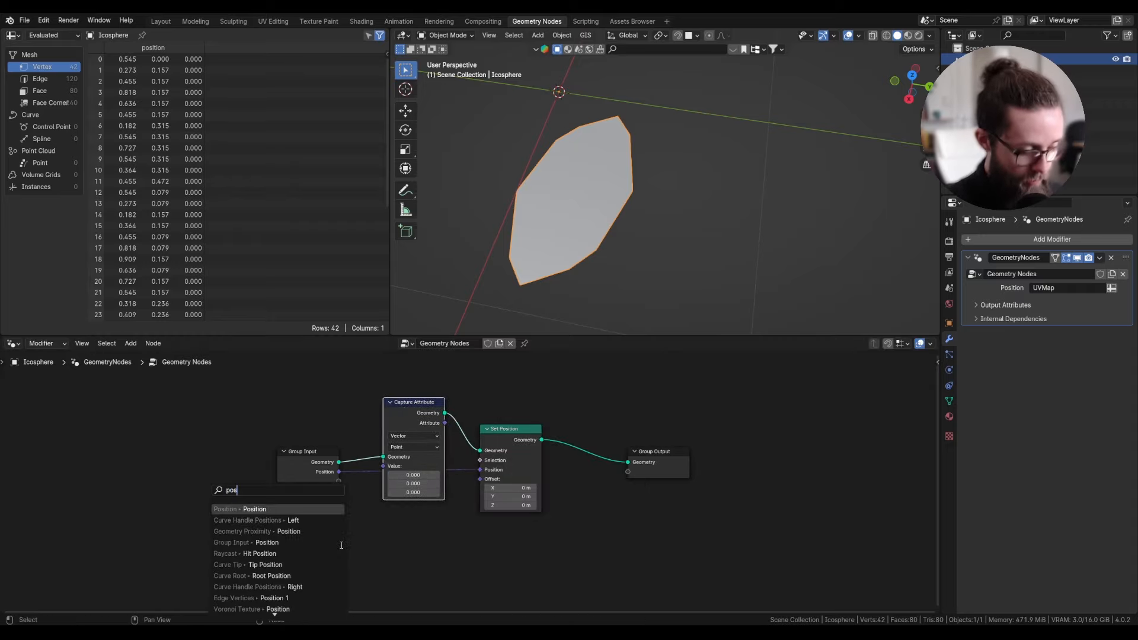
{"action": "key", "text": "Return"}
{"action": "left_click", "coordinate": [340, 544]}
Step: Insert Split Edges before Set Position and Merge by Distance before the group output
{"action": "key", "text": "shift+a"}
{"action": "type", "text": "split"}
{"action": "key", "text": "Return"}
{"action": "left_click", "coordinate": [511, 418]}
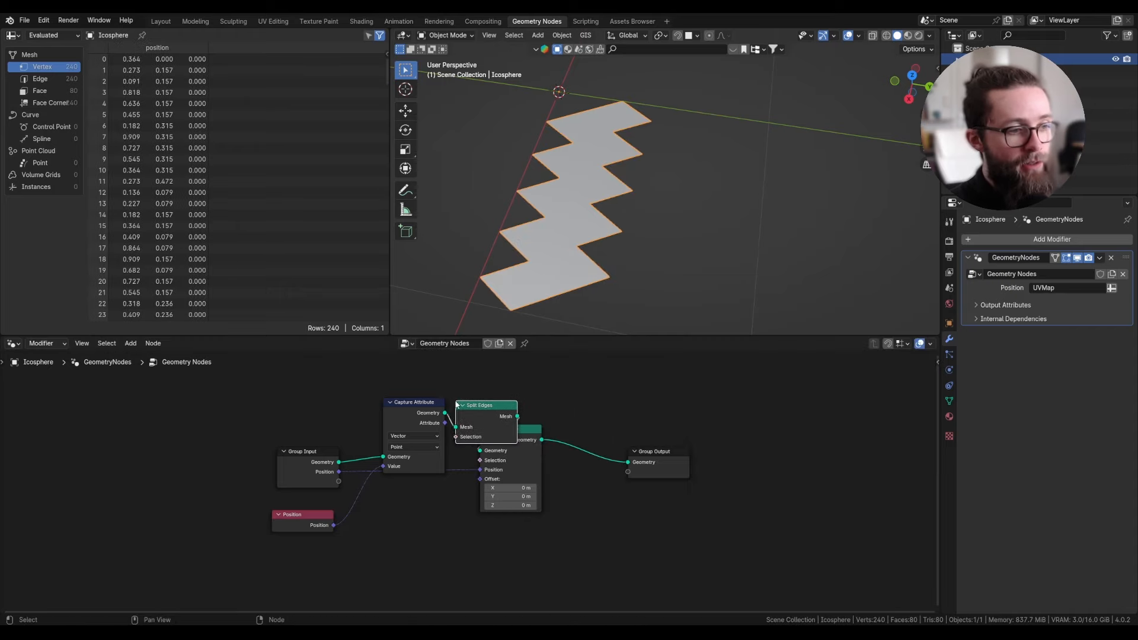
{"action": "left_click_drag", "start_coordinate": [598, 429], "coordinate": [602, 439]}
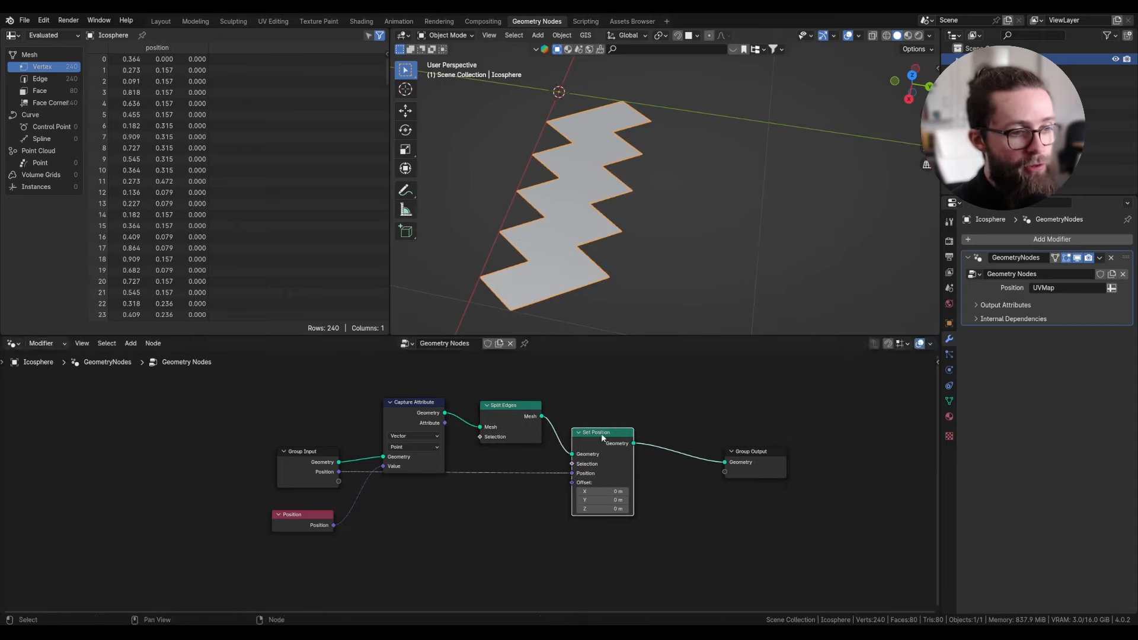
{"action": "key", "text": "shift+a"}
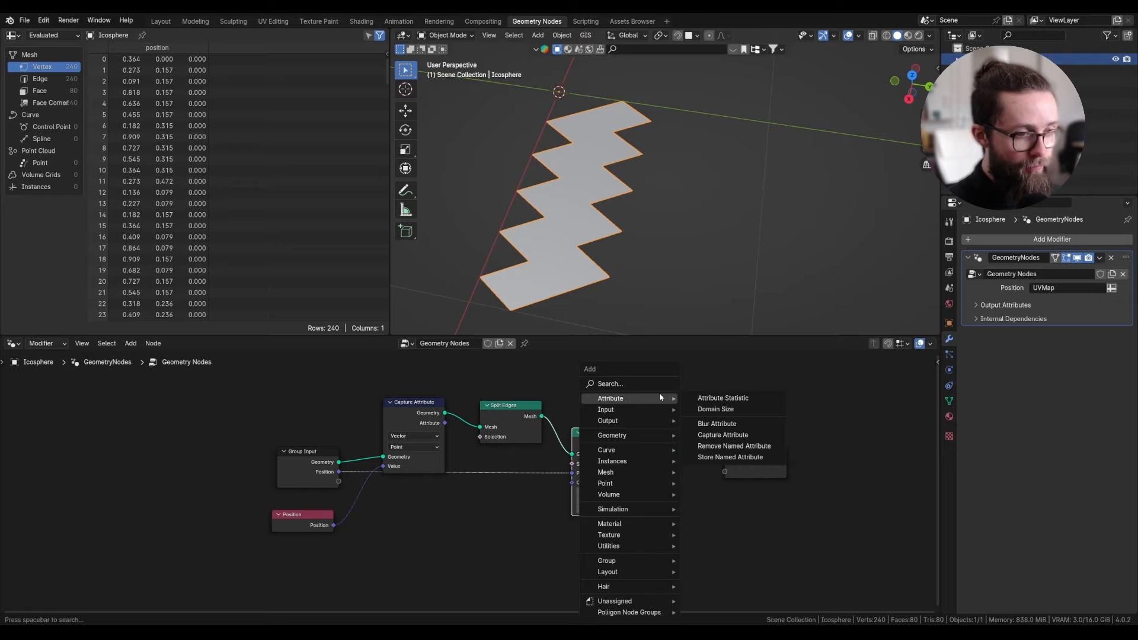
{"action": "left_click", "coordinate": [702, 385]}
{"action": "type", "text": "merge"}
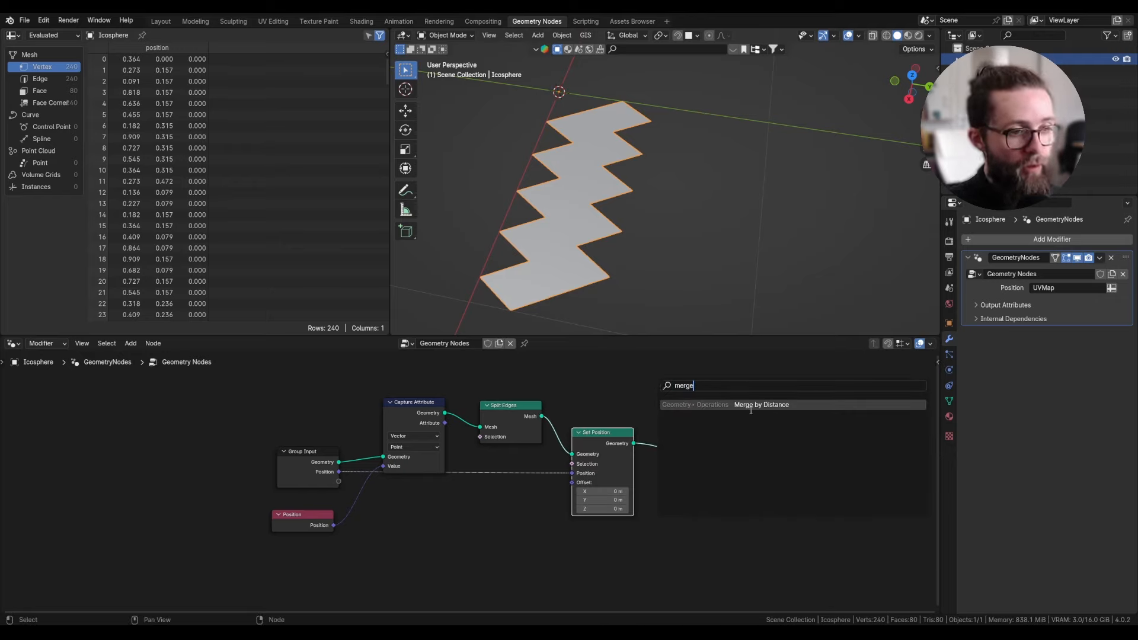
{"action": "key", "text": "Return"}
{"action": "left_click", "coordinate": [654, 417]}
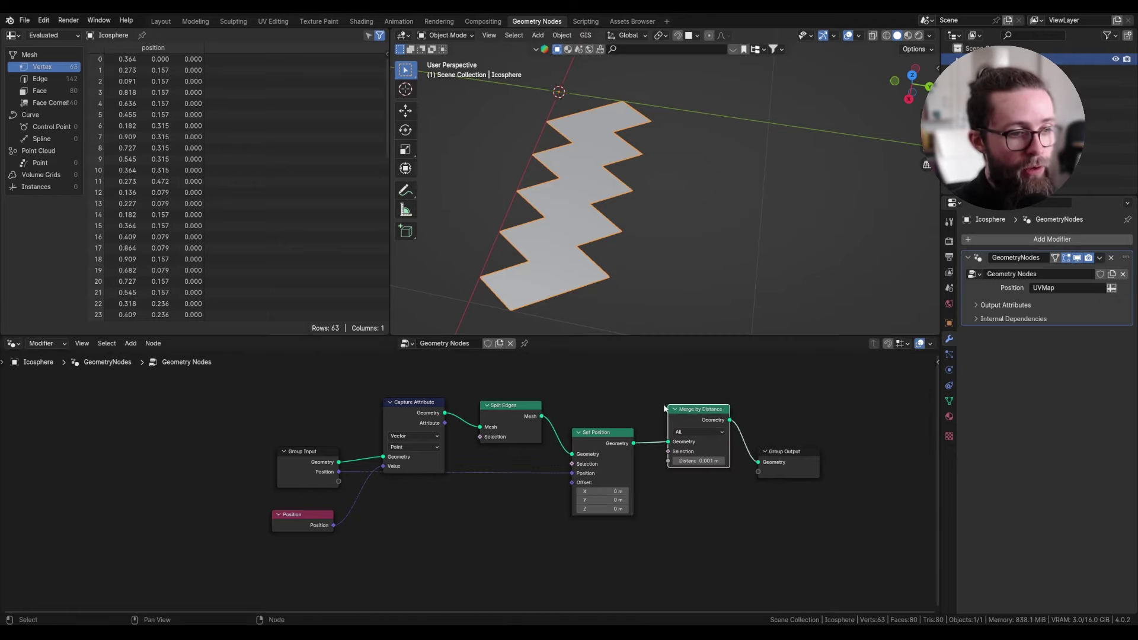
Step: Duplicate Set Position at the end and feed it the captured original positions
{"action": "left_click", "coordinate": [617, 443]}
{"action": "key", "text": "shift+d"}
{"action": "left_click", "coordinate": [802, 425]}
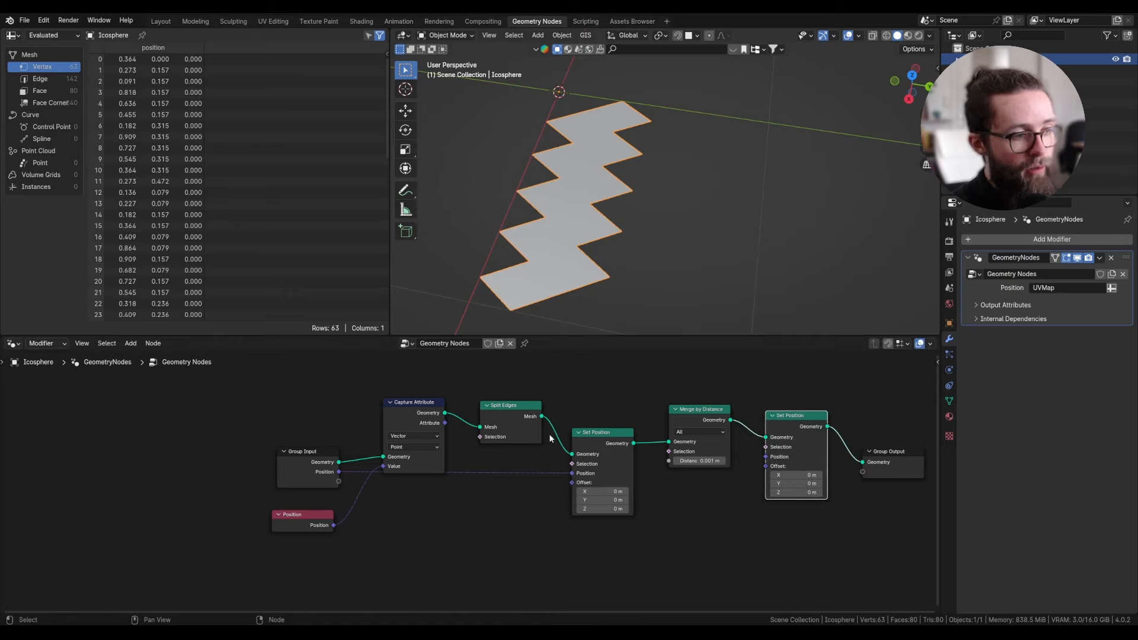
{"action": "left_click_drag", "start_coordinate": [442, 423], "coordinate": [765, 456]}
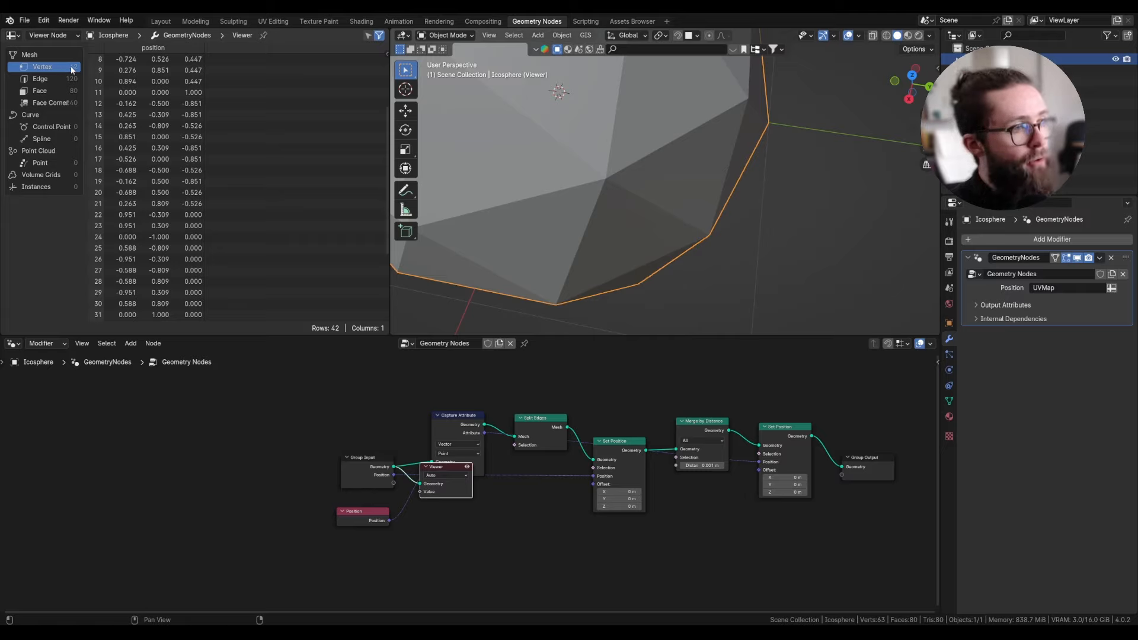
Step: Preview Split Edges in the spreadsheet (240 vertices) and settle the node in place
{"action": "left_click", "coordinate": [573, 427], "text": "ctrl+shift"}
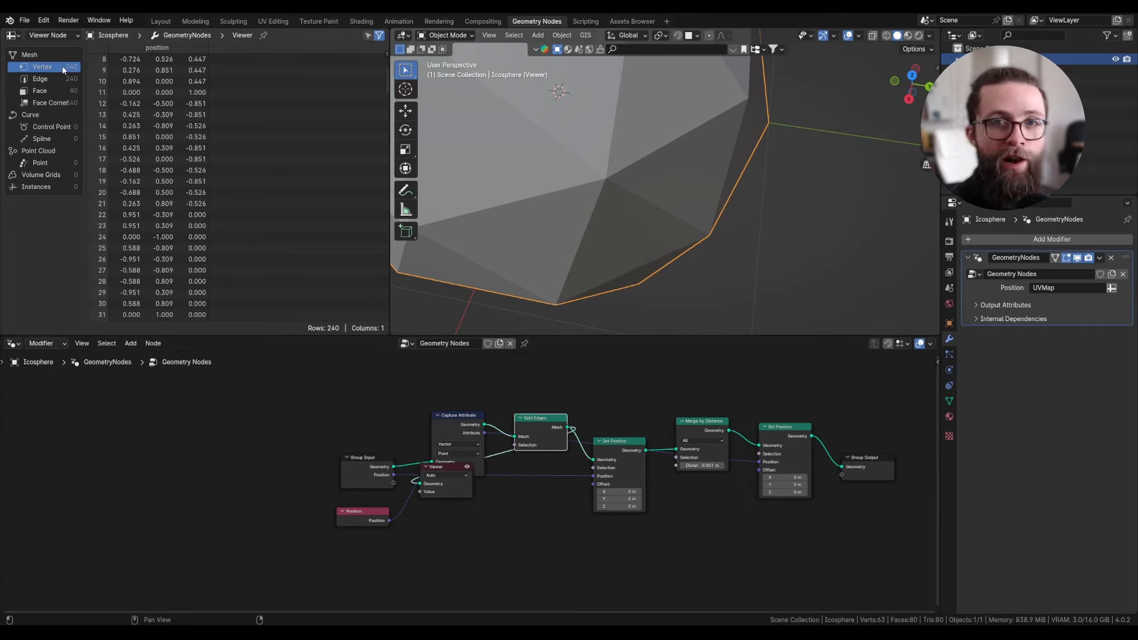
{"action": "key", "text": "g"}
{"action": "left_click", "coordinate": [538, 423]}
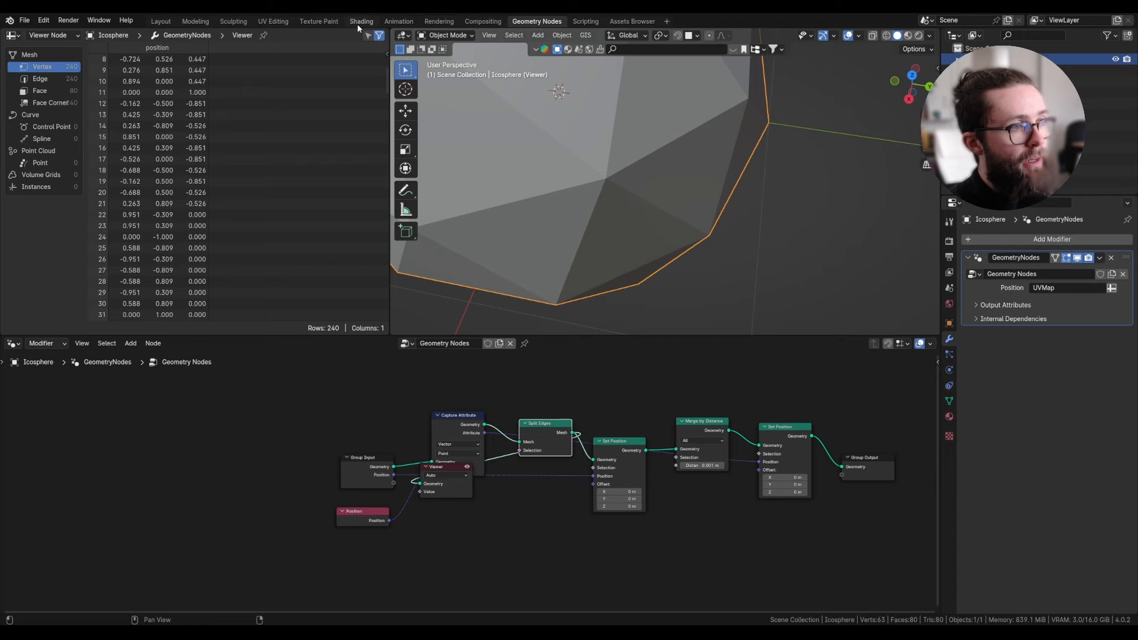
Step: Check the UV layout, box-selecting the middle band of faces, then return to the nodes
{"action": "left_click", "coordinate": [273, 22]}
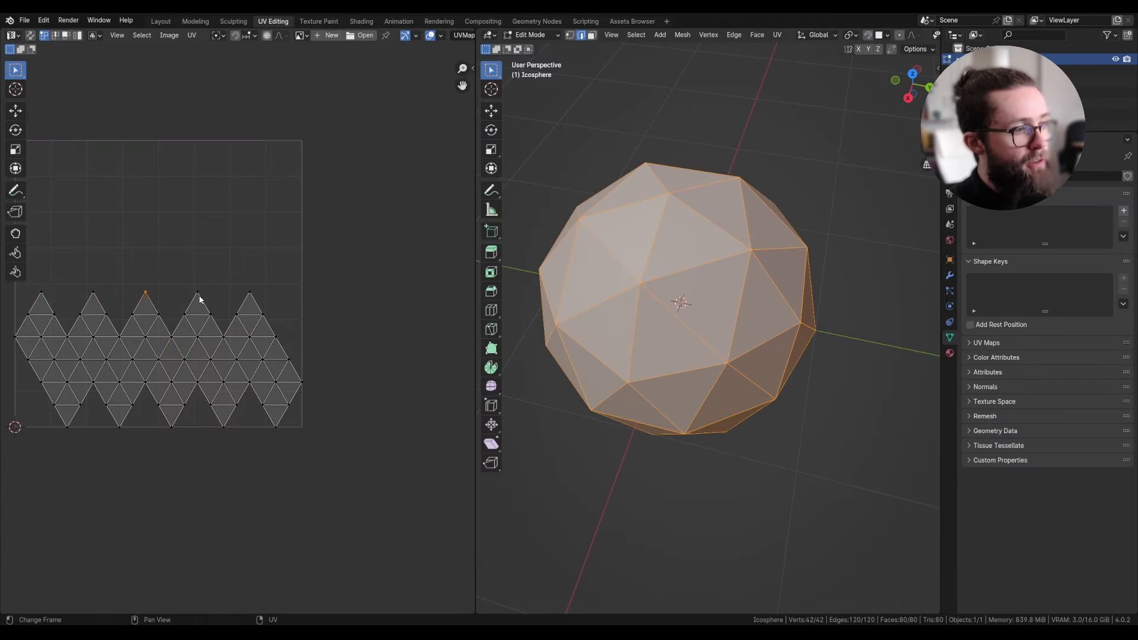
{"action": "left_click_drag", "start_coordinate": [4, 388], "coordinate": [318, 307]}
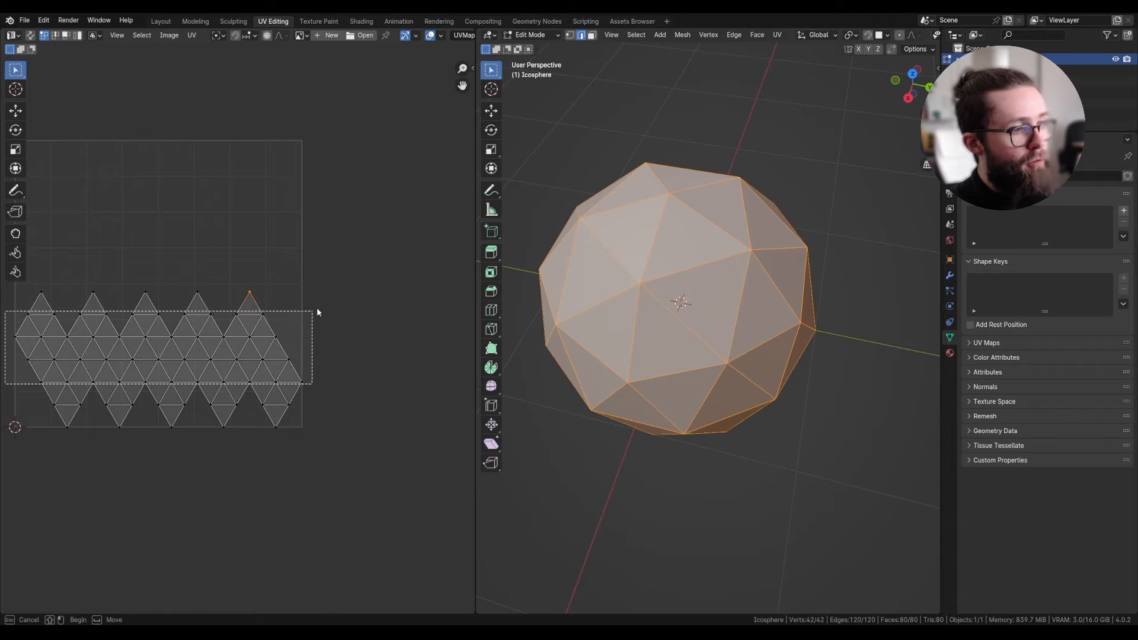
{"action": "left_click", "coordinate": [537, 21]}
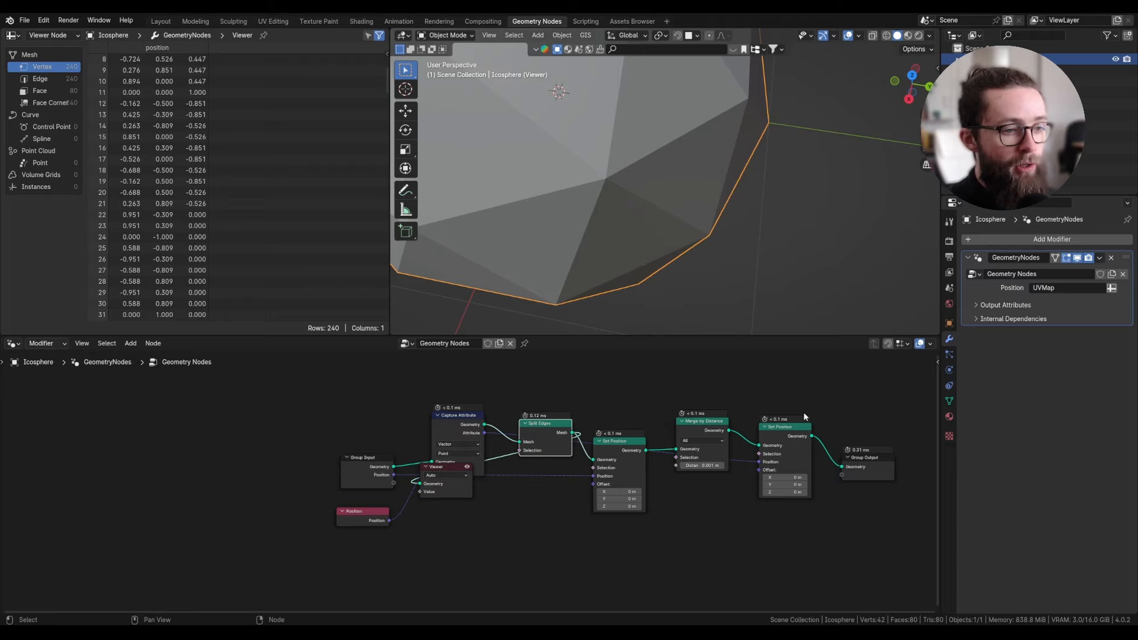
Step: Nudge Merge by Distance, deselect it and show the node group interface sidebar
{"action": "left_click_drag", "start_coordinate": [702, 418], "coordinate": [707, 417]}
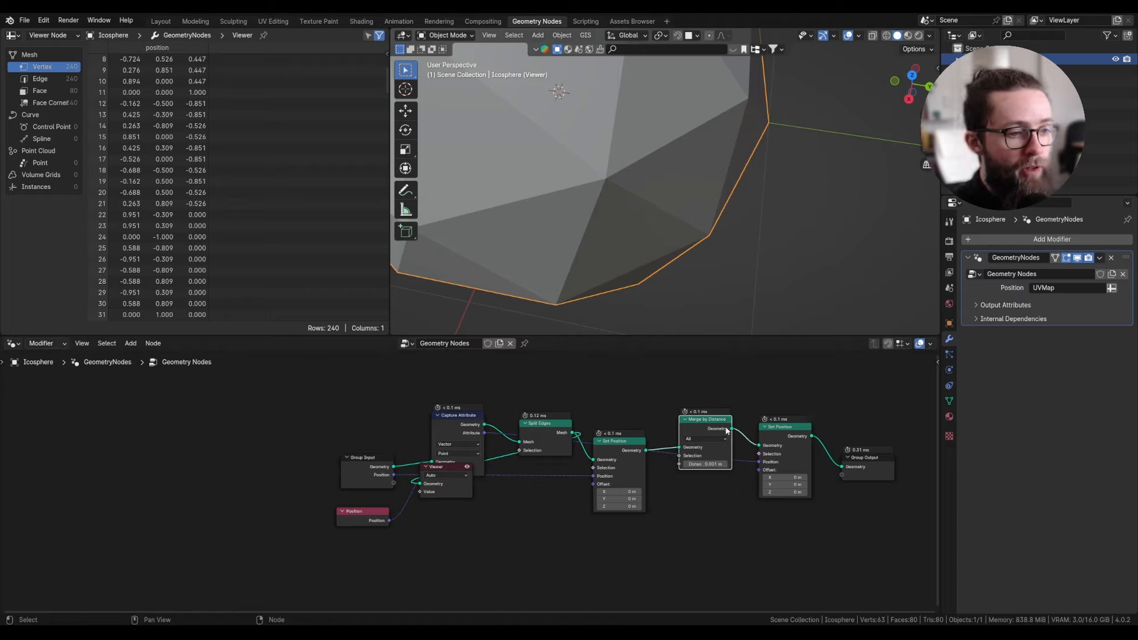
{"action": "left_click", "coordinate": [660, 445]}
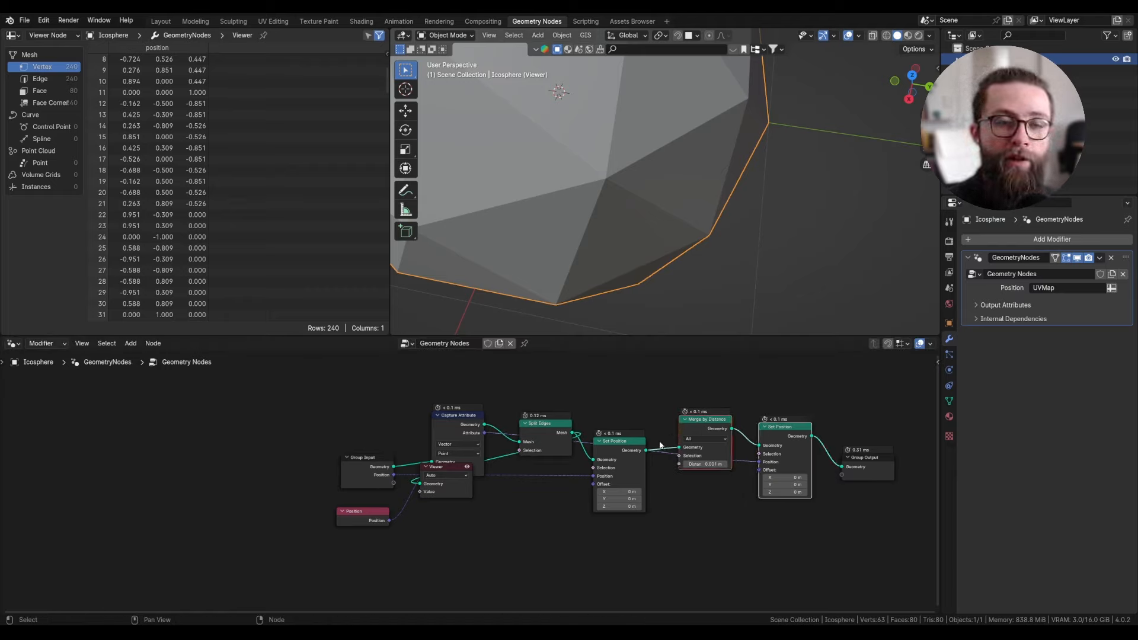
{"action": "key", "text": "n"}
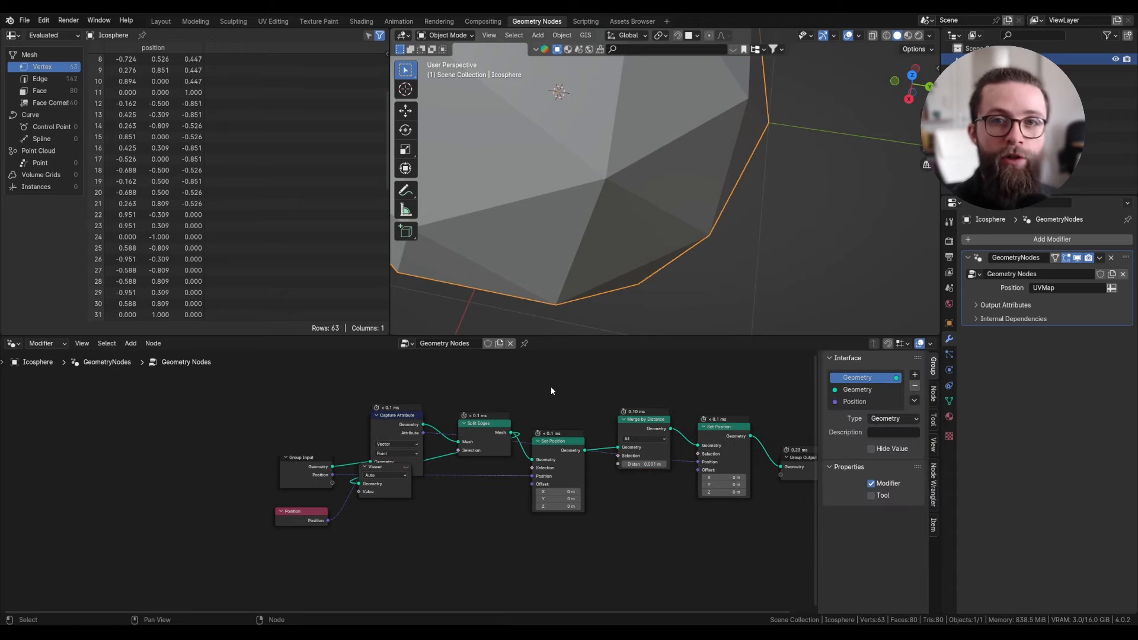
Step: Unlink the modifier's node group and create a fresh empty one
{"action": "left_click", "coordinate": [509, 344]}
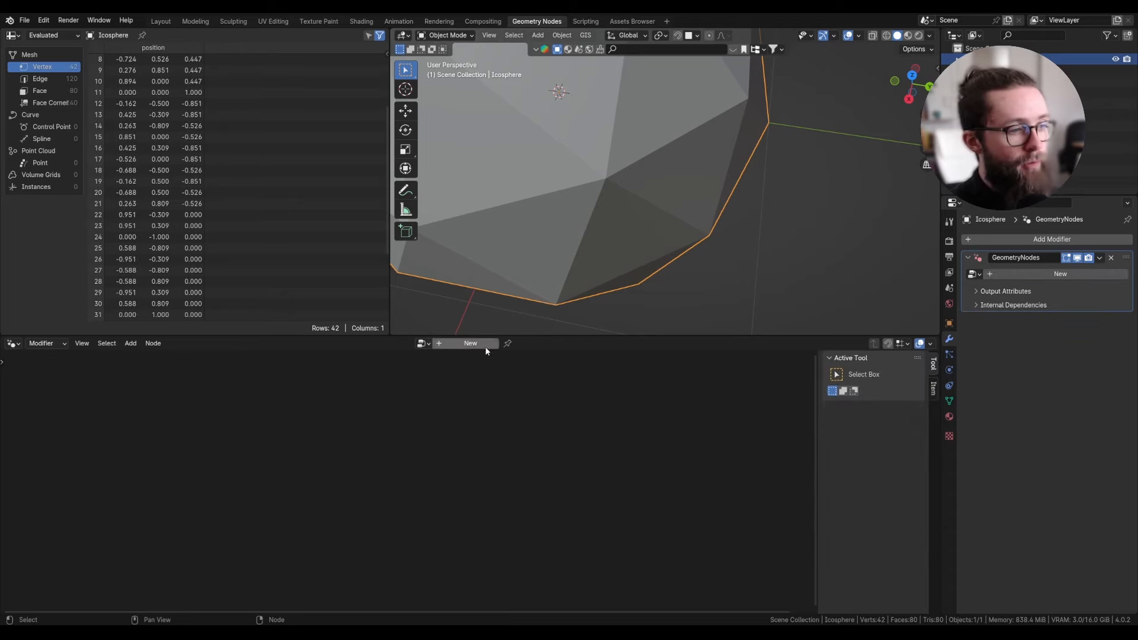
{"action": "left_click", "coordinate": [474, 346]}
{"action": "scroll", "coordinate": [800, 275], "scroll_direction": "down", "scroll_amount": 3}
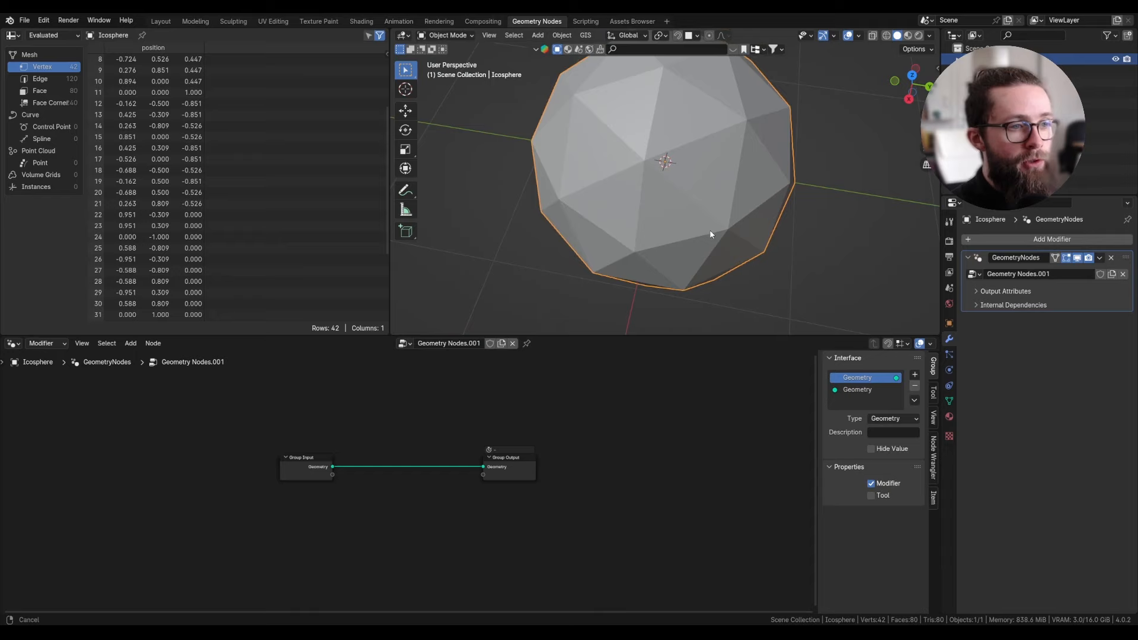
{"action": "middle_click_drag", "start_coordinate": [800, 274], "coordinate": [675, 271]}
Step: Rename the new node group 'Split UV Island' and re-center its input and output nodes
{"action": "double_click", "coordinate": [455, 343]}
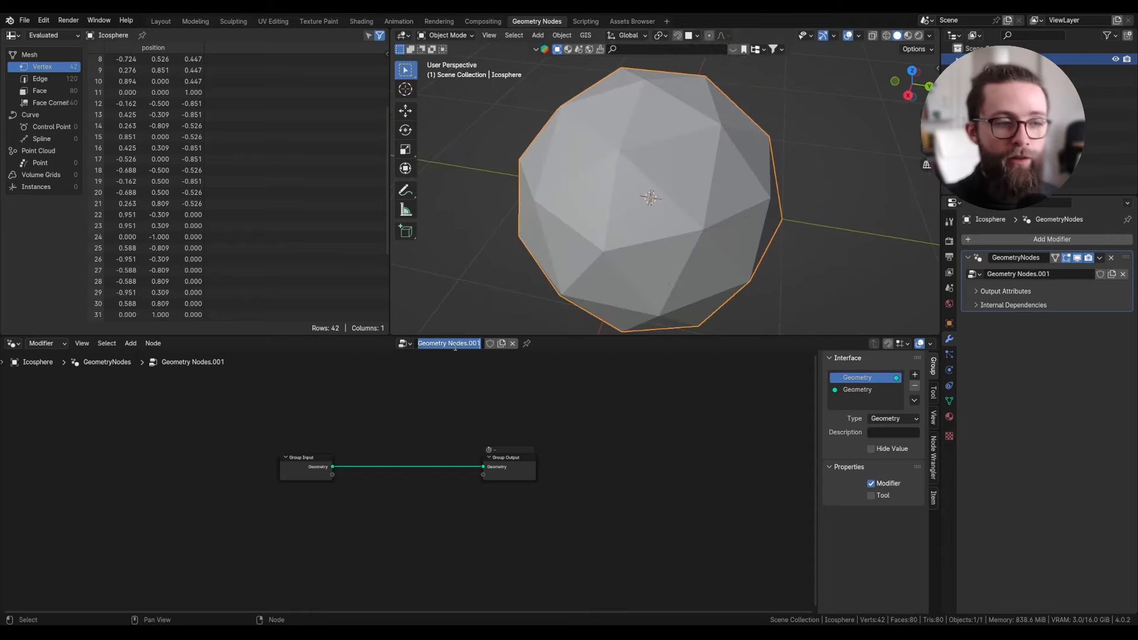
{"action": "type", "text": "Spli UV"}
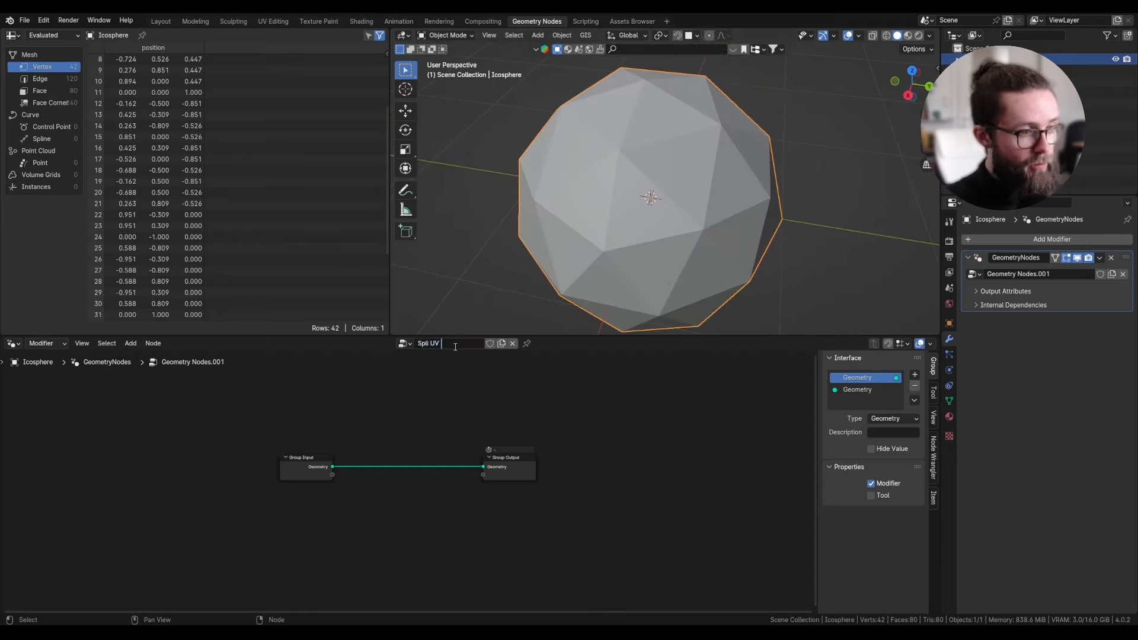
{"action": "key", "text": "BackSpace"}
{"action": "key", "text": "BackSpace"}
{"action": "key", "text": "BackSpace"}
{"action": "type", "text": "t UV Isl"}
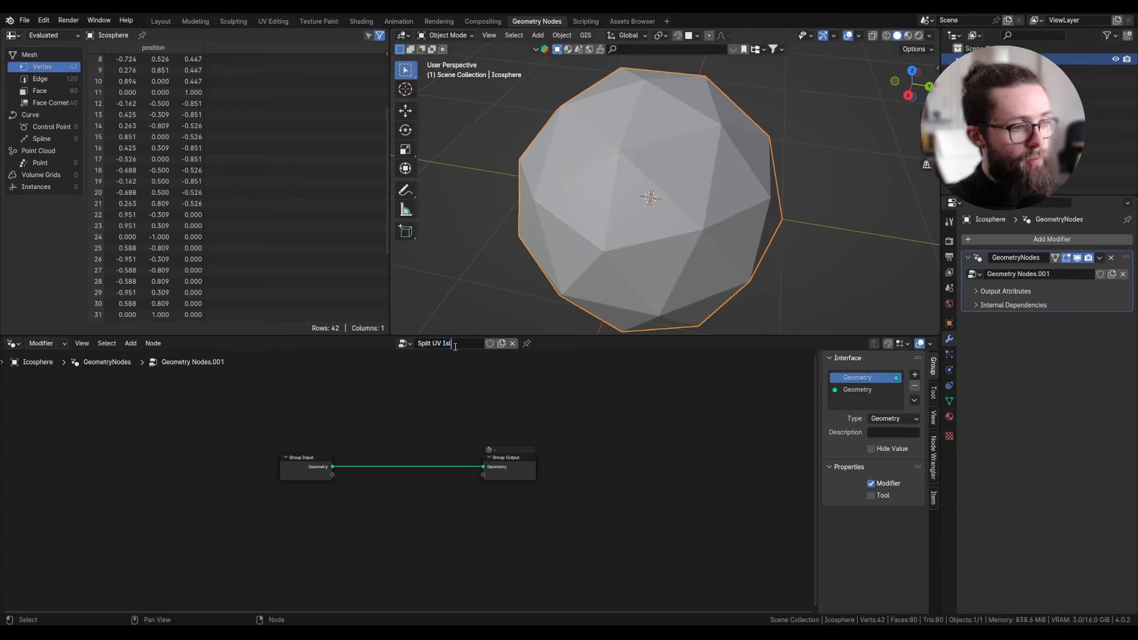
{"action": "type", "text": "and"}
{"action": "key", "text": "Return"}
{"action": "scroll", "coordinate": [360, 423], "scroll_direction": "up", "scroll_amount": 1}
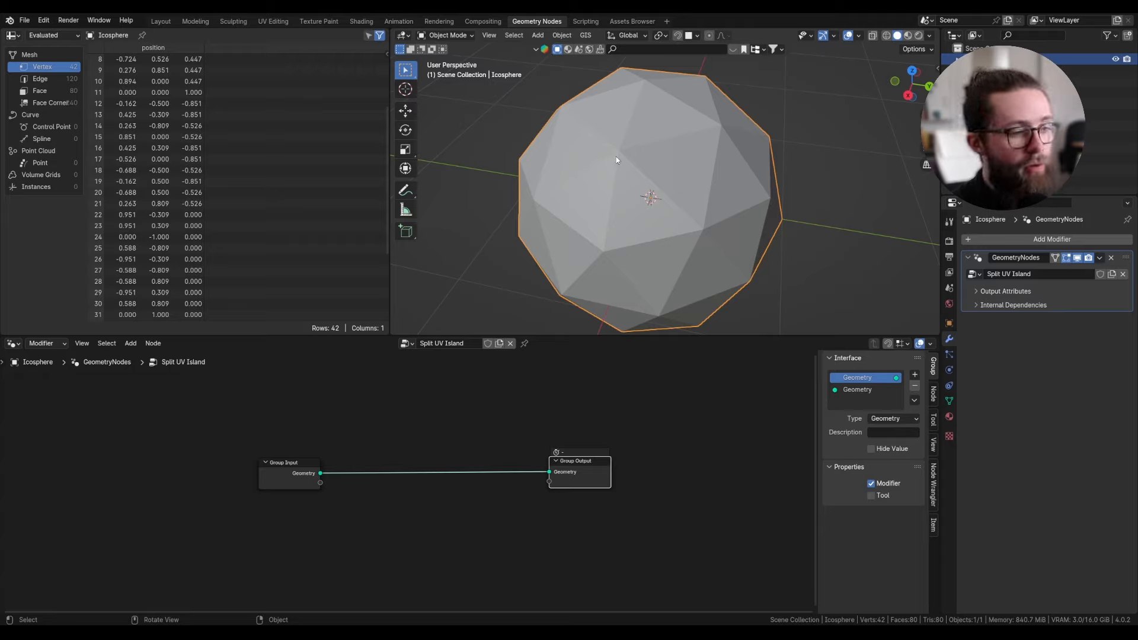
{"action": "middle_click_drag", "start_coordinate": [586, 436], "coordinate": [659, 424]}
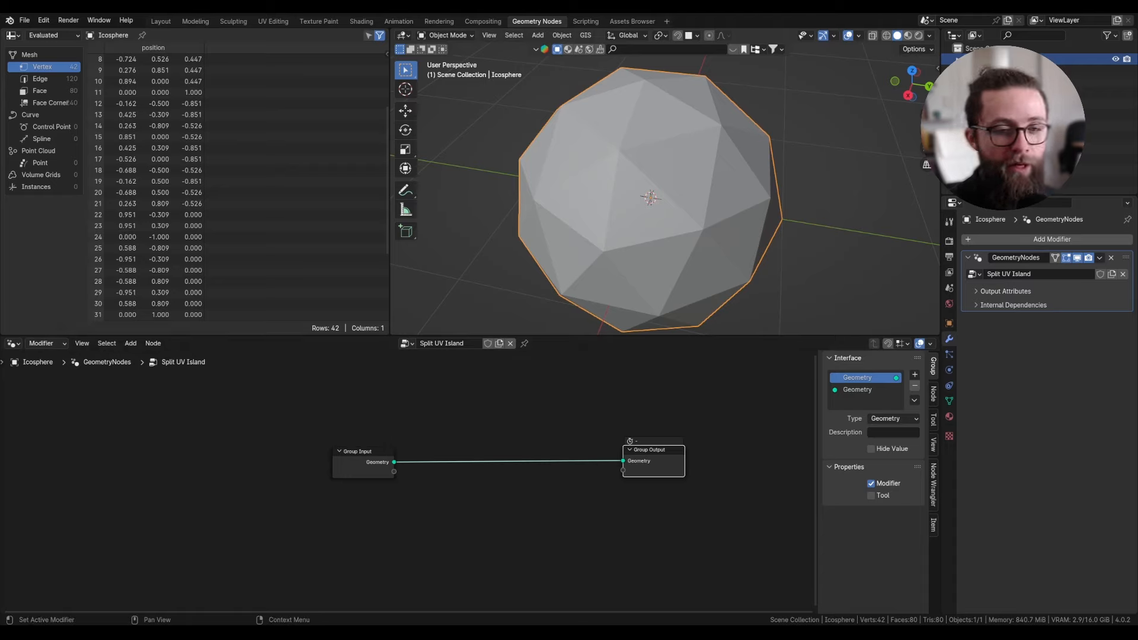
Step: Add Split Edges and Set Position between the group input and output
{"action": "key", "text": "shift+a"}
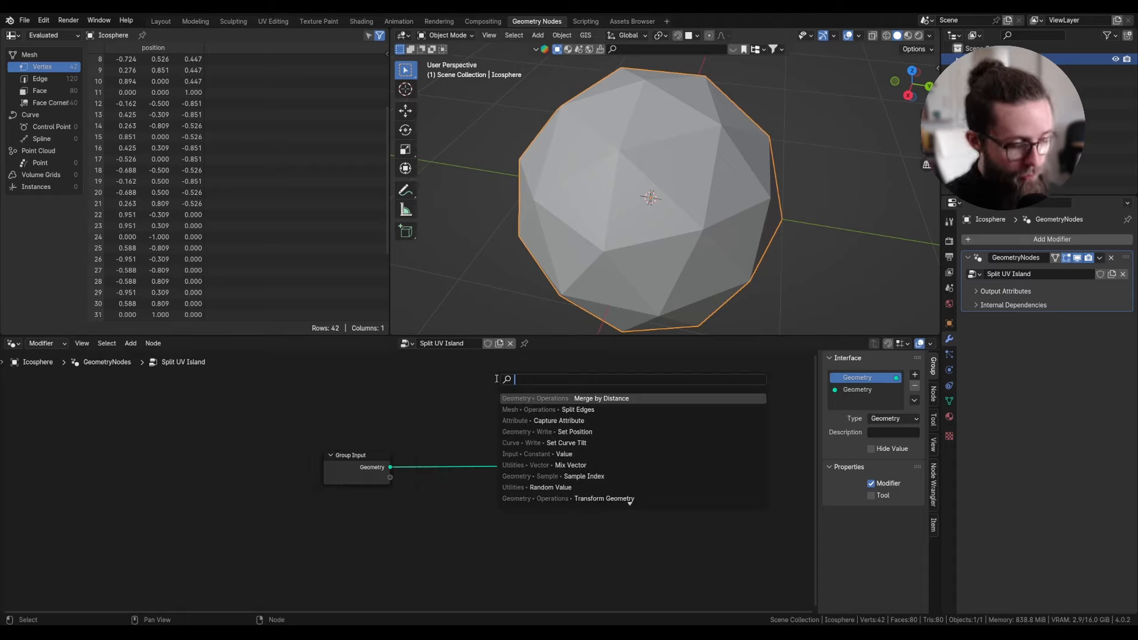
{"action": "type", "text": "s"}
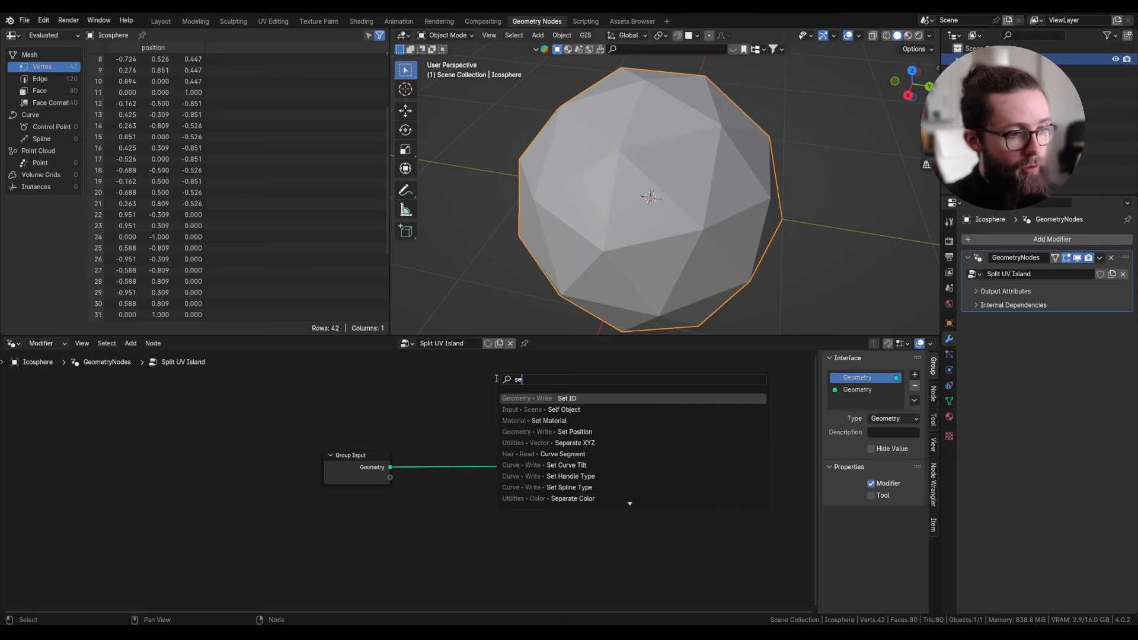
{"action": "key", "text": "Return"}
{"action": "left_click", "coordinate": [515, 391]}
{"action": "key", "text": "shift+a"}
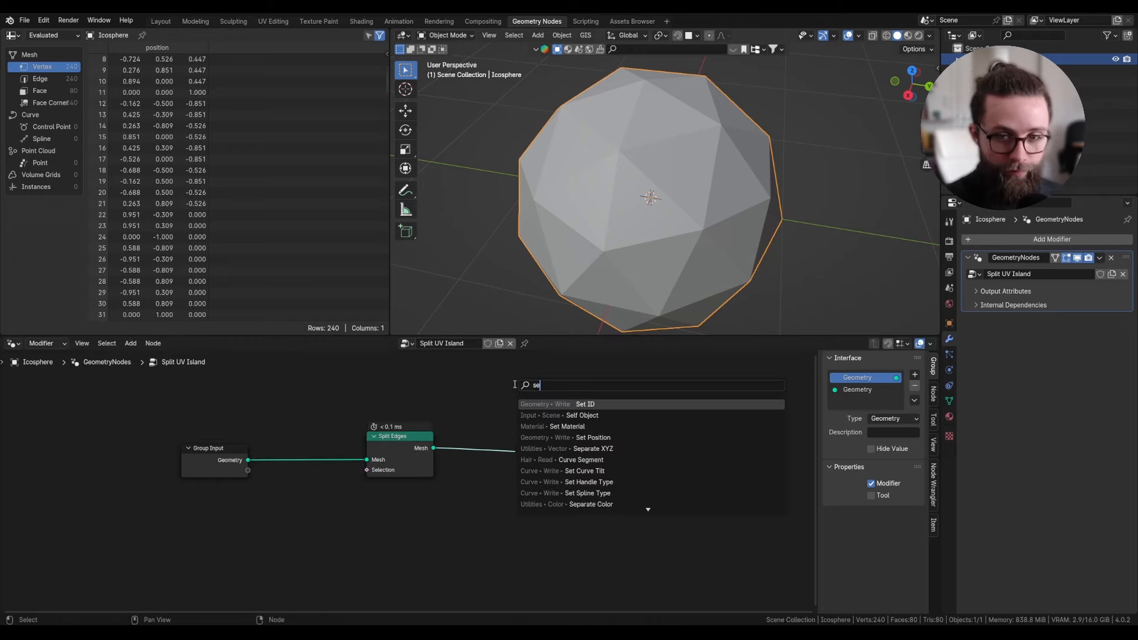
{"action": "type", "text": "set"}
{"action": "key", "text": "Down"}
{"action": "key", "text": "Down"}
{"action": "key", "text": "Return"}
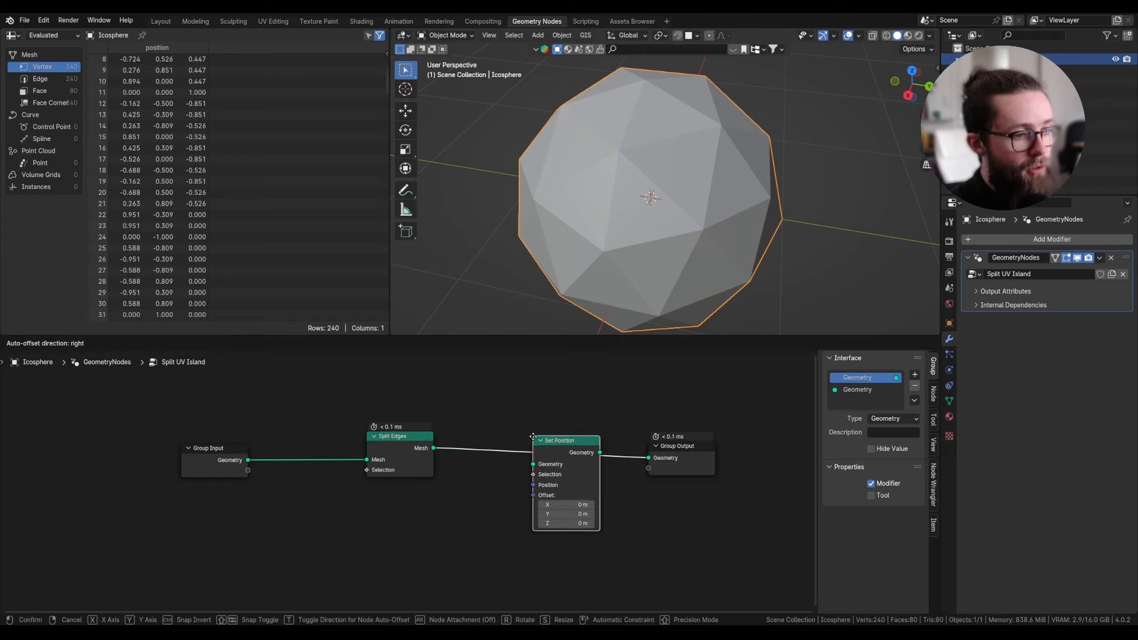
{"action": "left_click", "coordinate": [564, 426]}
Step: Expose Position as a group input named 'UV Map' defaulting to the UVMap attribute
{"action": "left_click_drag", "start_coordinate": [248, 470], "coordinate": [533, 472]}
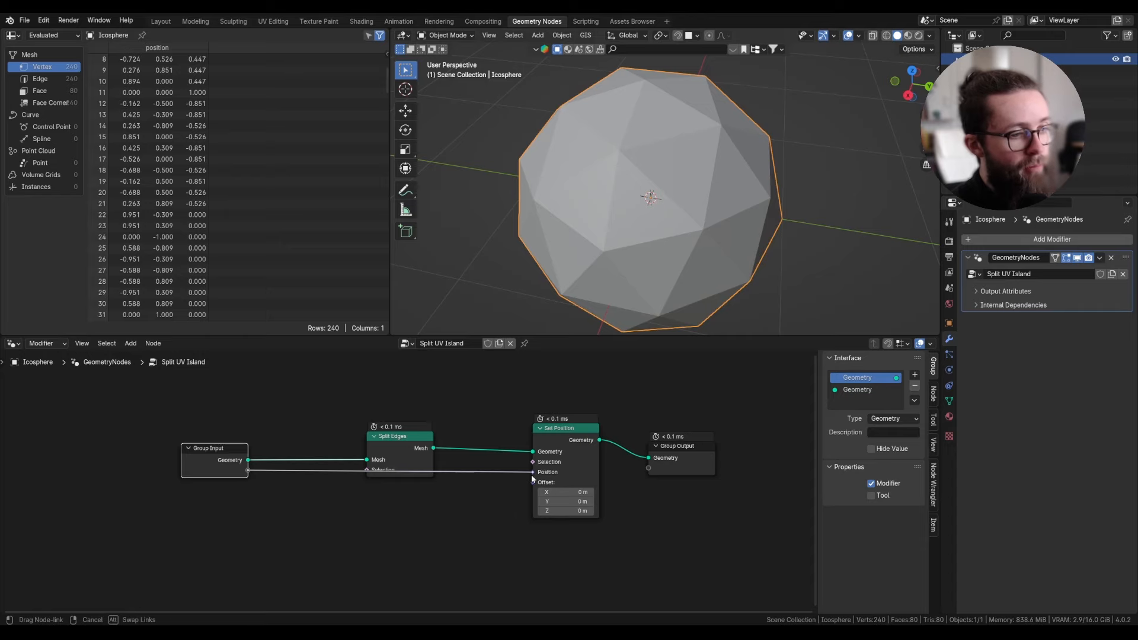
{"action": "double_click", "coordinate": [862, 400]}
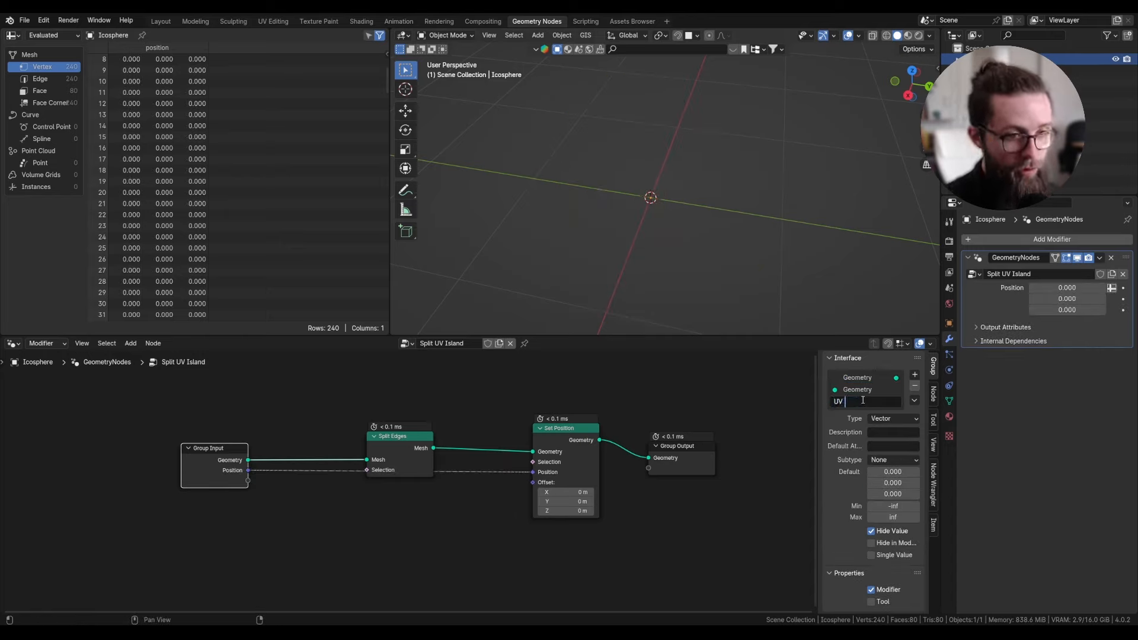
{"action": "type", "text": "UV Map"}
{"action": "key", "text": "Return"}
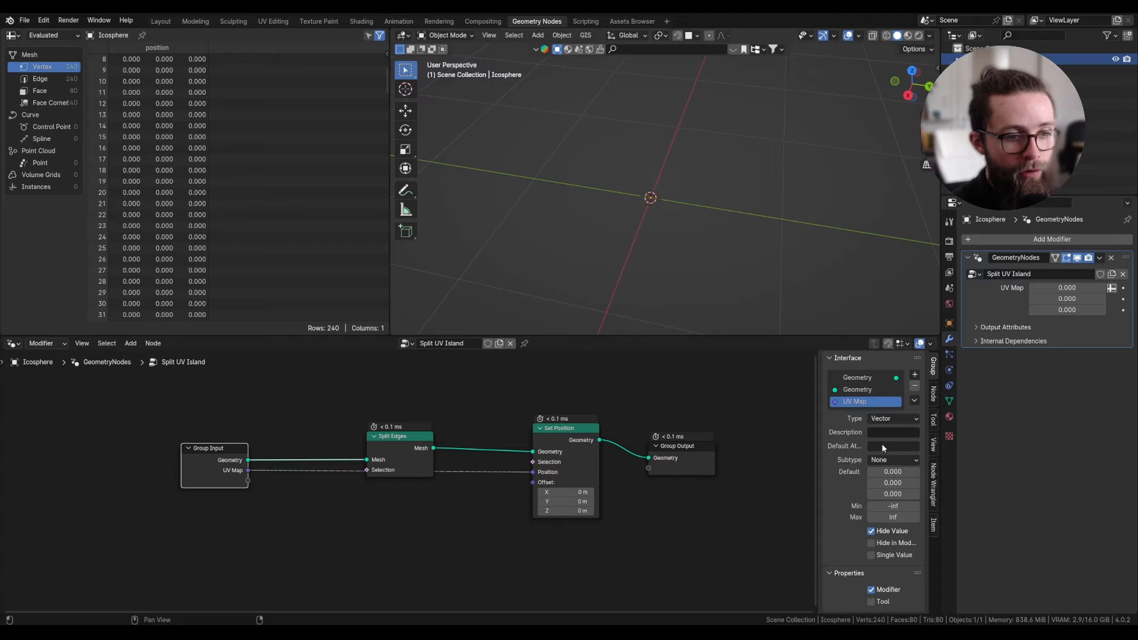
{"action": "type", "text": "UVMap"}
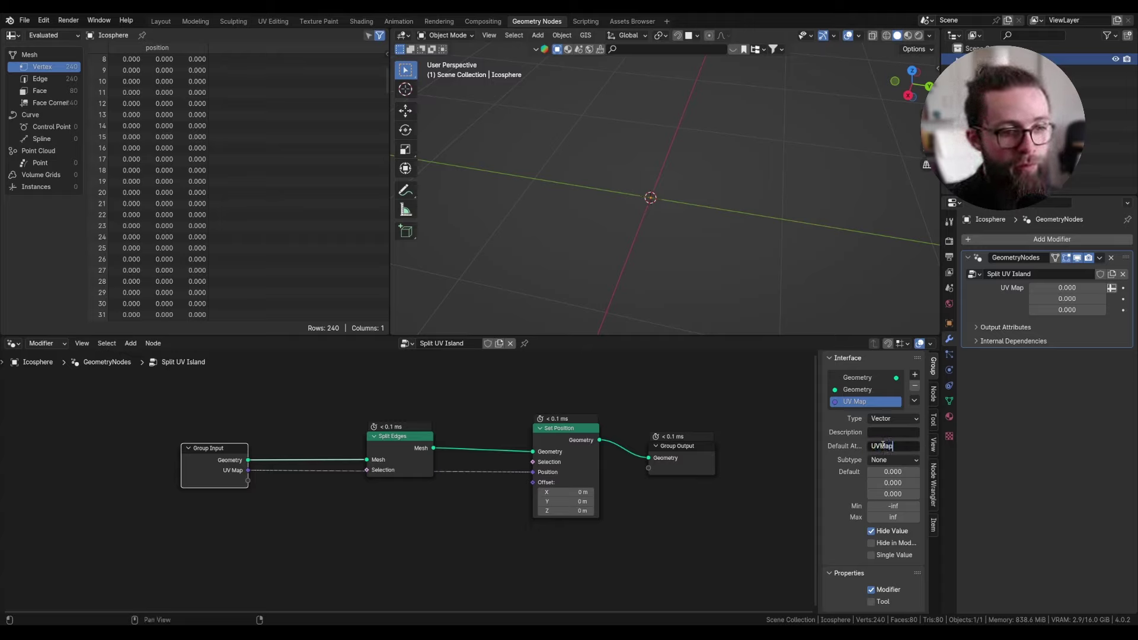
{"action": "key", "text": "Return"}
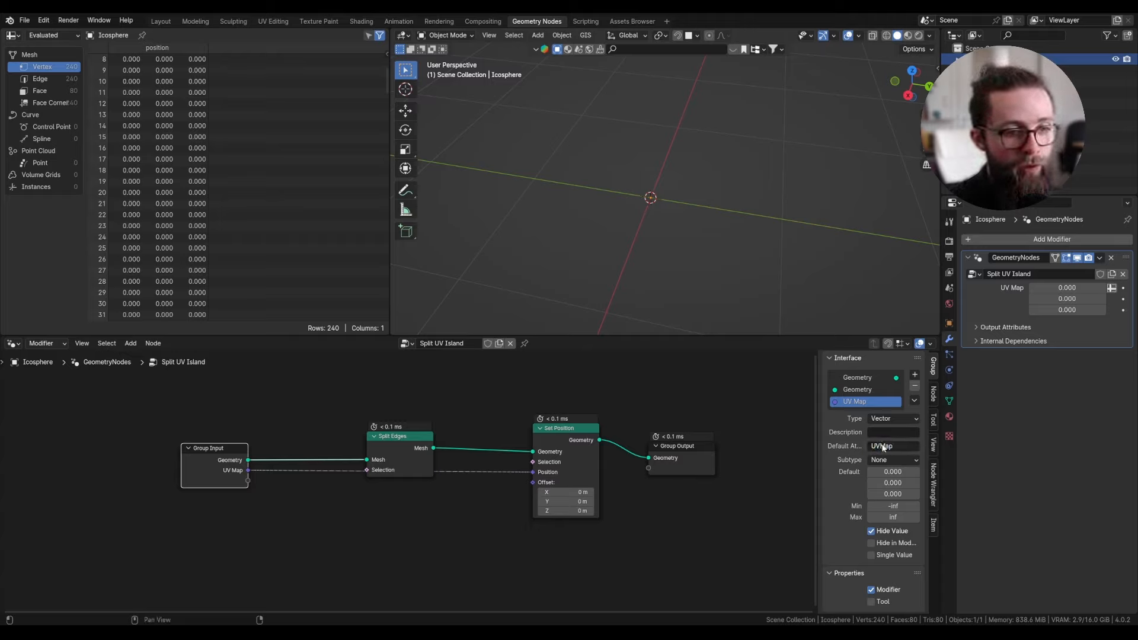
Step: Set the modifier's UV Map field to read the UVMap attribute
{"action": "left_click", "coordinate": [1111, 287]}
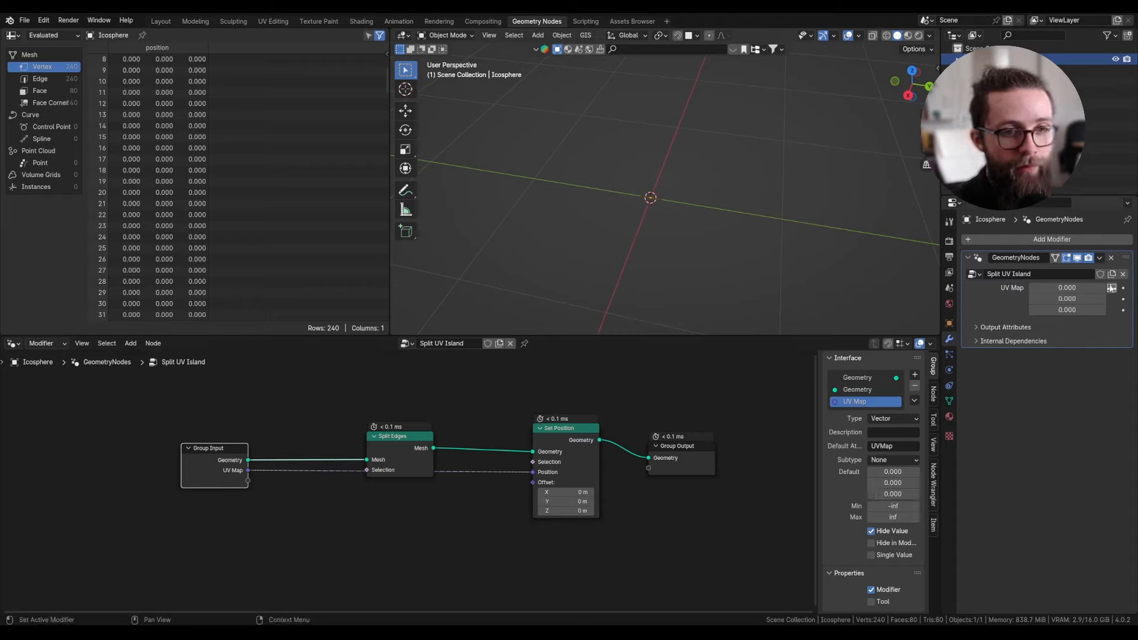
{"action": "left_click", "coordinate": [1064, 286]}
{"action": "type", "text": "UVM"}
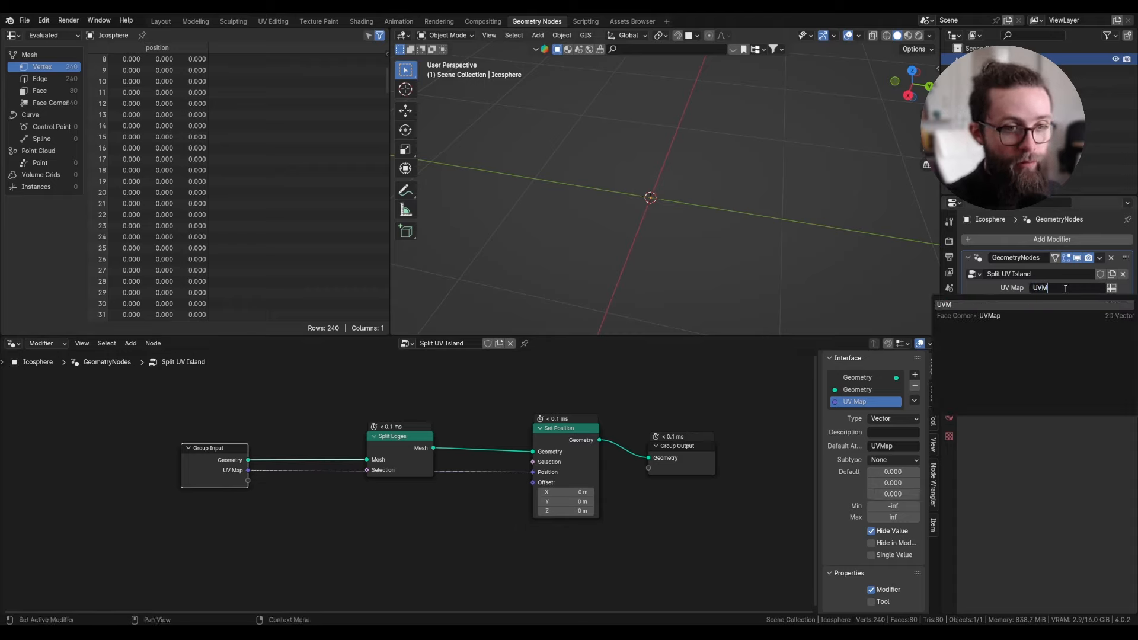
{"action": "key", "text": "Down"}
{"action": "key", "text": "Return"}
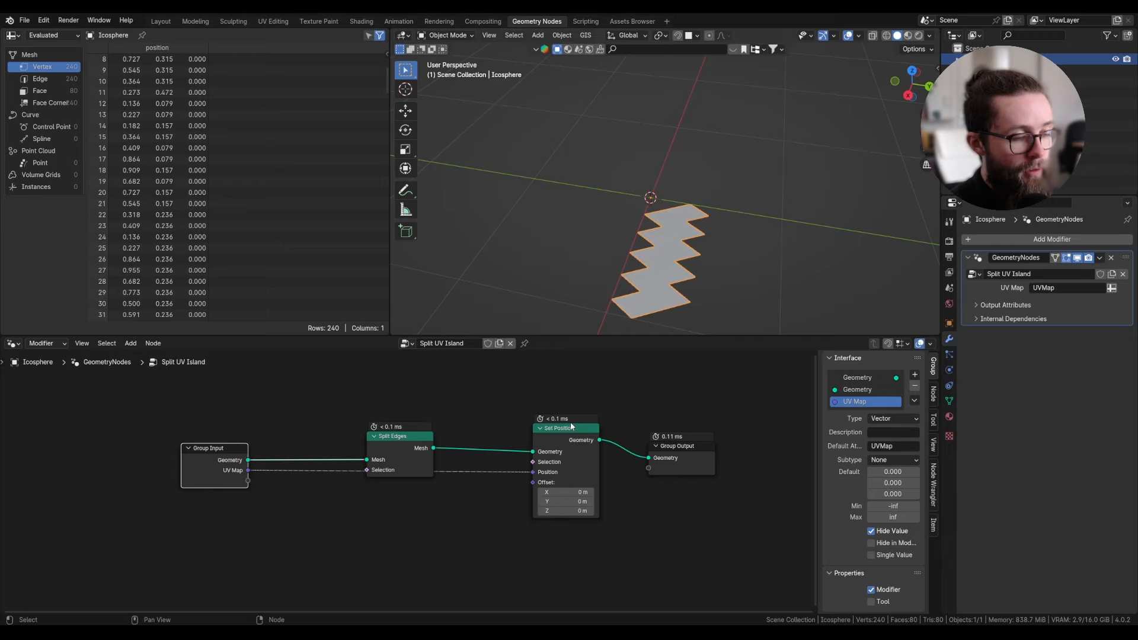
{"action": "left_click_drag", "start_coordinate": [572, 428], "coordinate": [572, 442]}
Step: Add a Switch before the output controlled by a new boolean group input
{"action": "key", "text": "shift+a"}
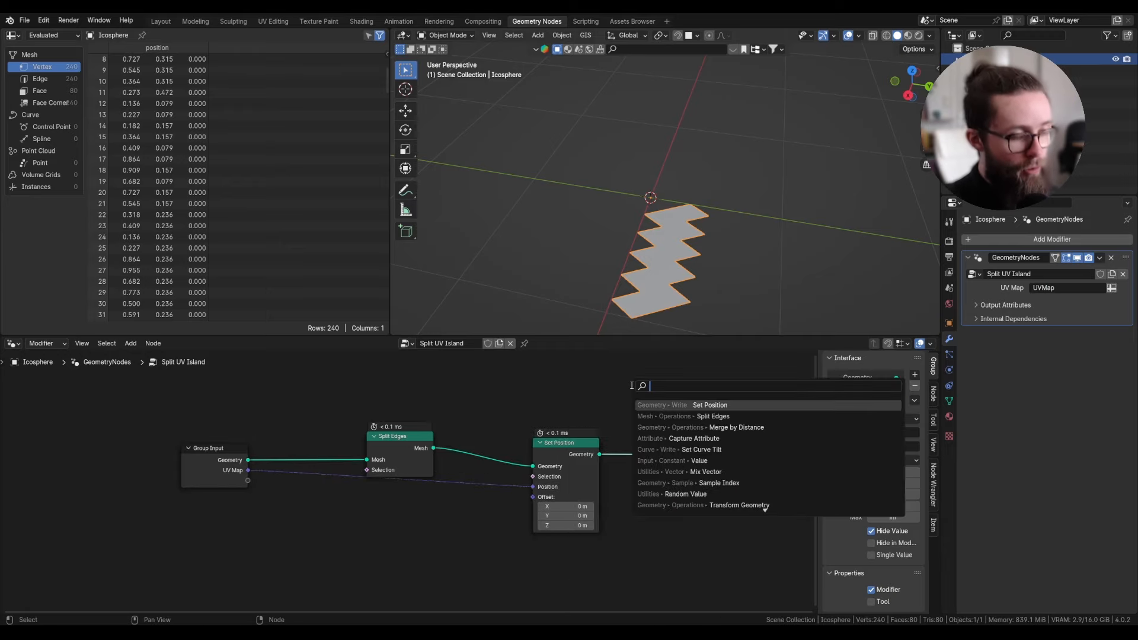
{"action": "type", "text": "swit"}
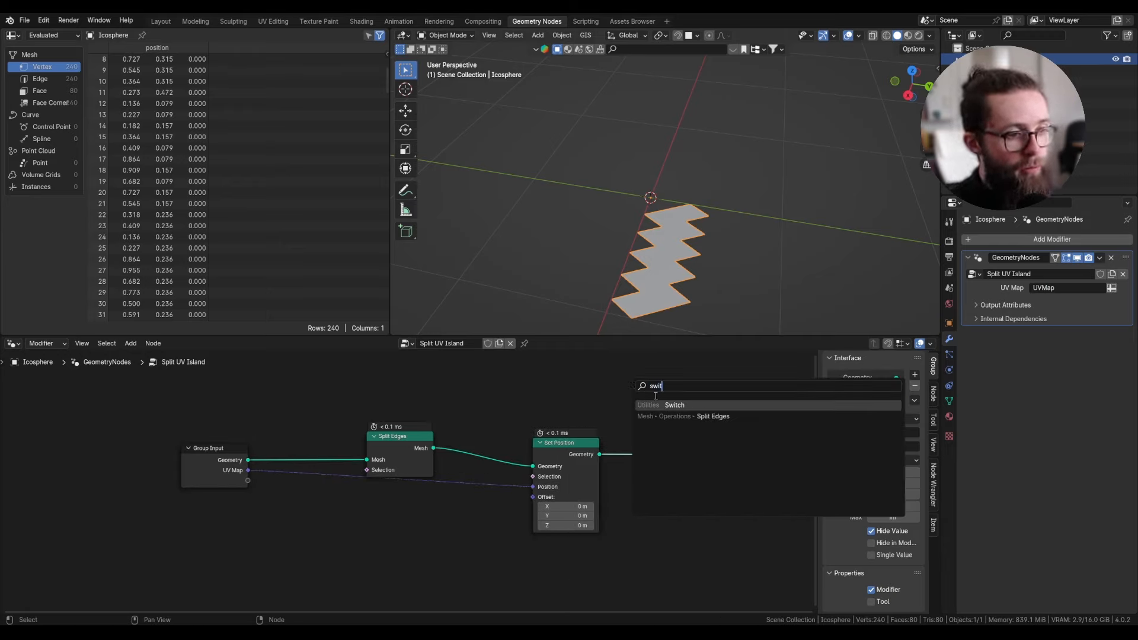
{"action": "key", "text": "Return"}
{"action": "left_click", "coordinate": [646, 418]}
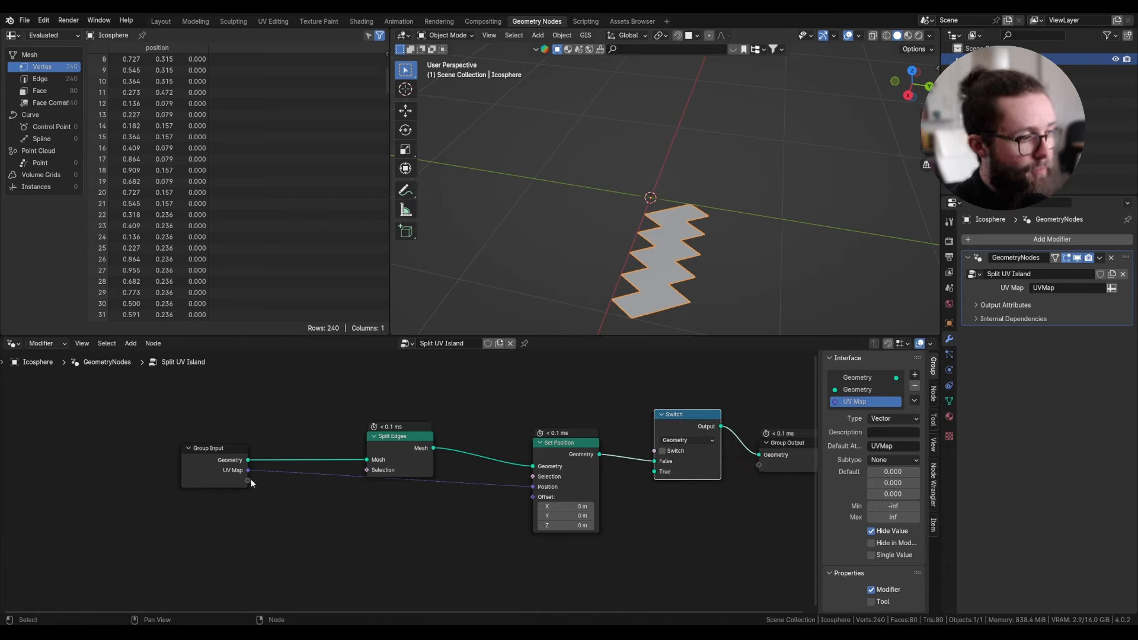
{"action": "left_click_drag", "start_coordinate": [247, 480], "coordinate": [654, 450]}
{"action": "left_click_drag", "start_coordinate": [532, 466], "coordinate": [657, 472]}
{"action": "mouse_move", "coordinate": [562, 445]}
{"action": "left_mouse_down"}
{"action": "mouse_move", "coordinate": [574, 429]}
{"action": "mouse_move", "coordinate": [656, 462]}
{"action": "mouse_move", "coordinate": [583, 473]}
{"action": "left_mouse_up"}
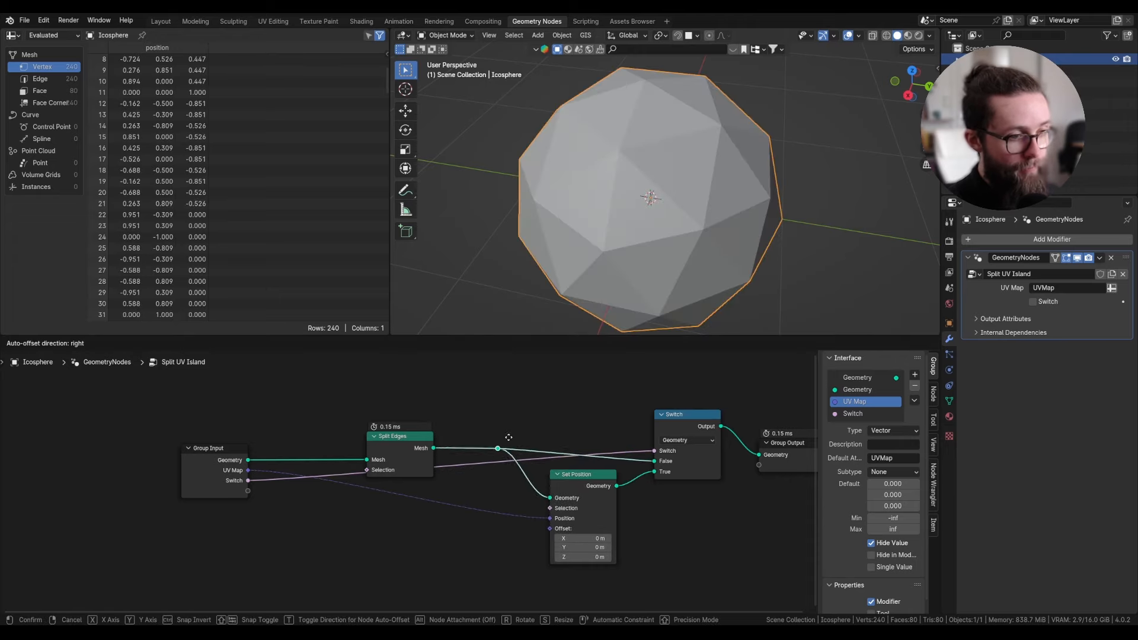
Step: Add a second Group Input node below Split Edges and frame all nodes
{"action": "key", "text": "ctrl+shift+d"}
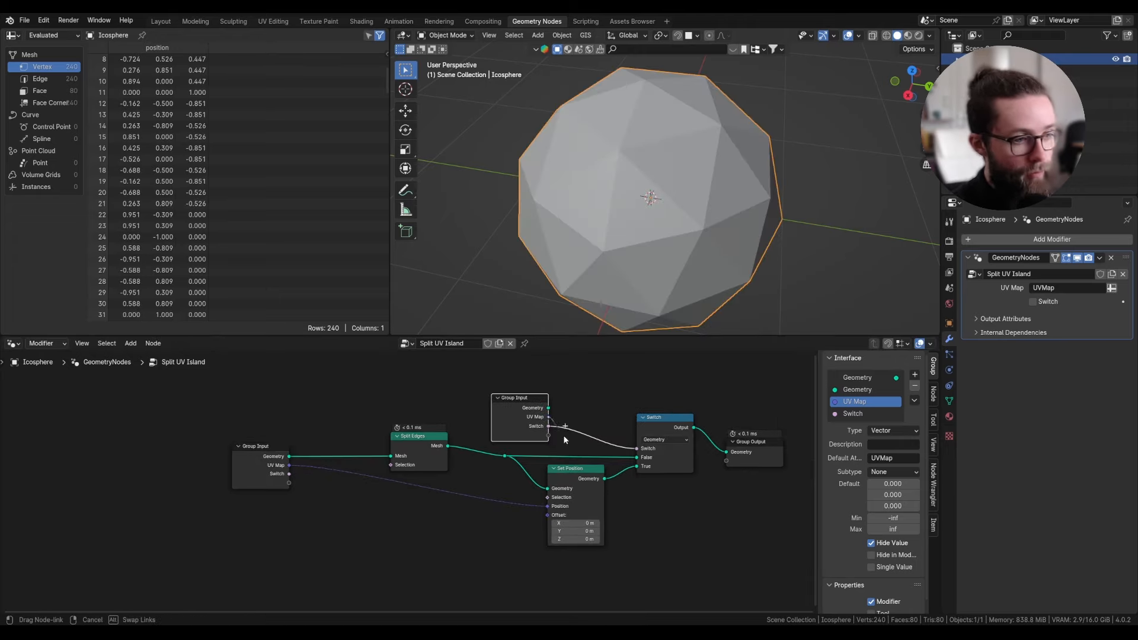
{"action": "left_click_drag", "start_coordinate": [592, 412], "coordinate": [482, 498]}
{"action": "left_click", "coordinate": [482, 497]}
{"action": "key", "text": "ctrl+j"}
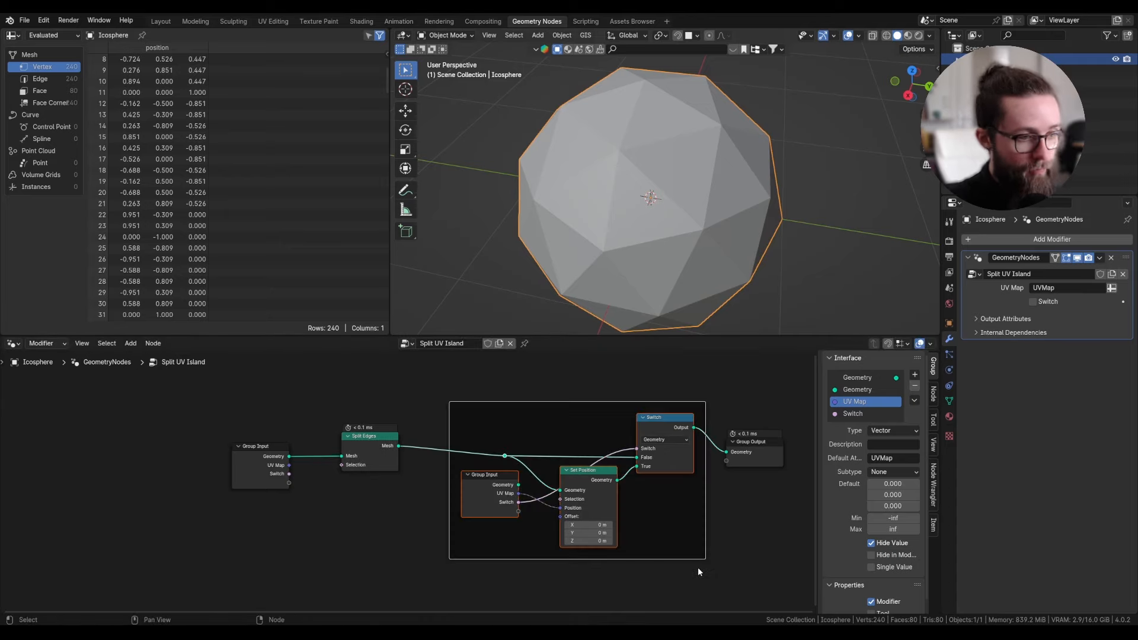
Step: Rename the Switch input 'Unwrap' and start moving the first Group Input left
{"action": "left_click", "coordinate": [860, 414]}
{"action": "double_click", "coordinate": [860, 414]}
{"action": "type", "text": "Unwrap"}
{"action": "key", "text": "Return"}
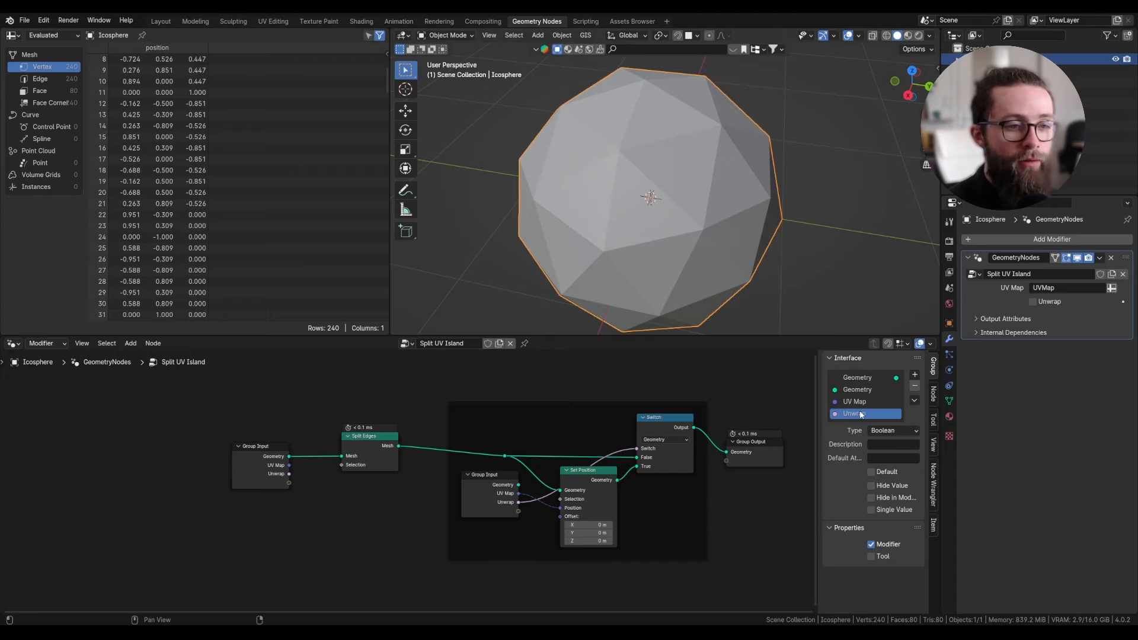
{"action": "scroll", "coordinate": [518, 426], "scroll_direction": "down", "scroll_amount": 1}
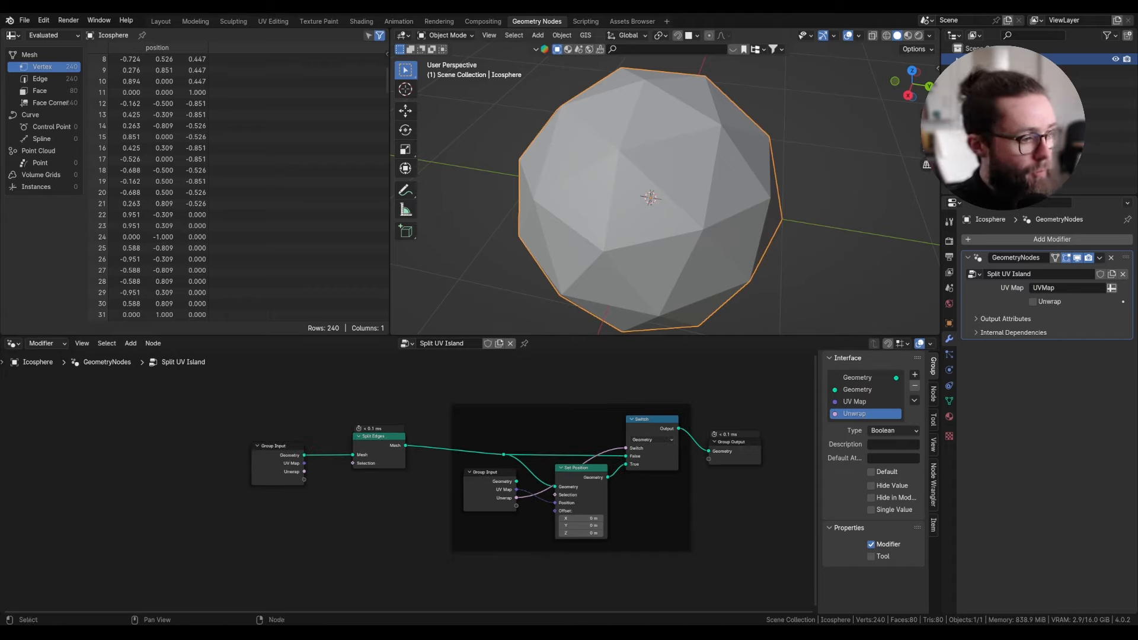
{"action": "left_click_drag", "start_coordinate": [302, 455], "coordinate": [160, 447]}
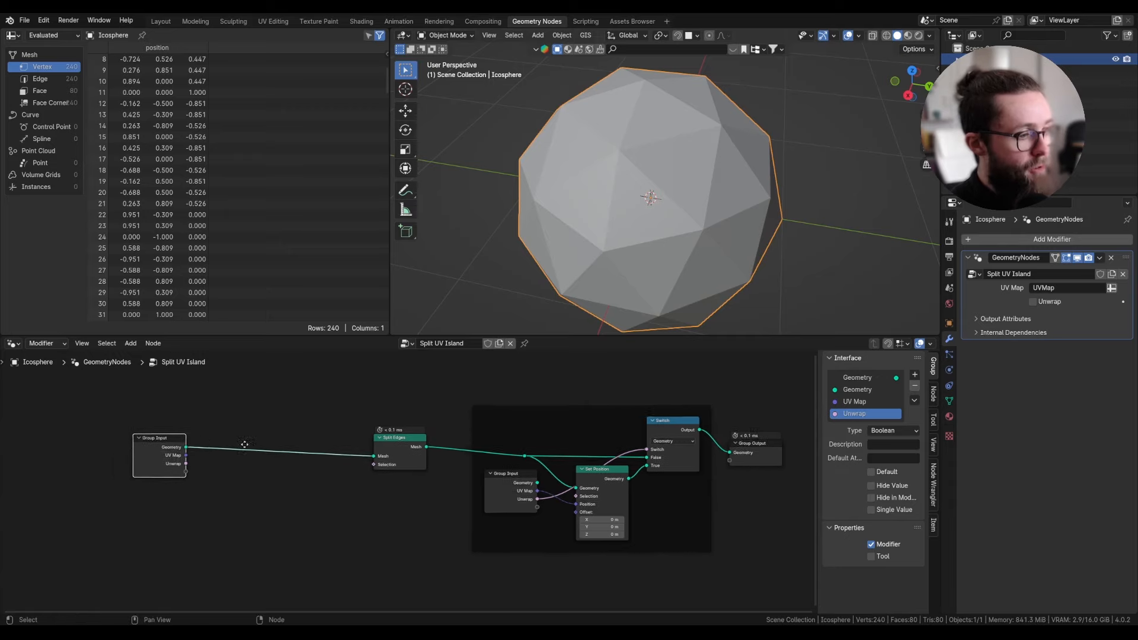
Step: Insert a Capture Attribute (Integer, Edge) between Group Input and Split Edges
{"action": "middle_click_drag", "start_coordinate": [267, 463], "coordinate": [373, 466]}
{"action": "key", "text": "shift+a"}
{"action": "left_click", "coordinate": [266, 383]}
{"action": "type", "text": "capte"}
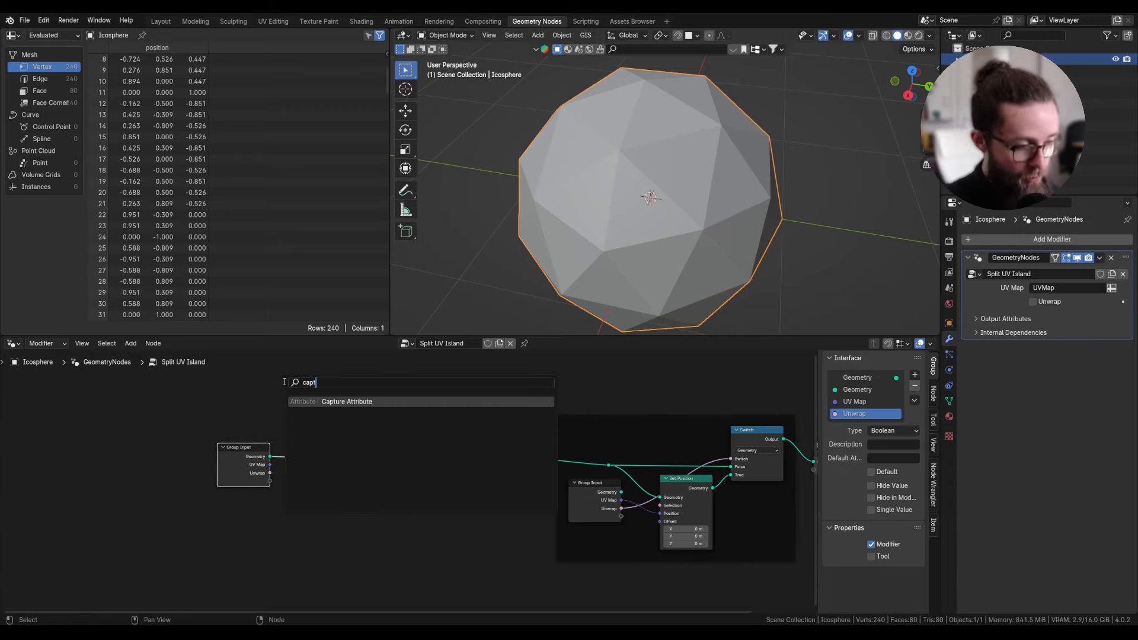
{"action": "key", "text": "Return"}
{"action": "left_click", "coordinate": [356, 444]}
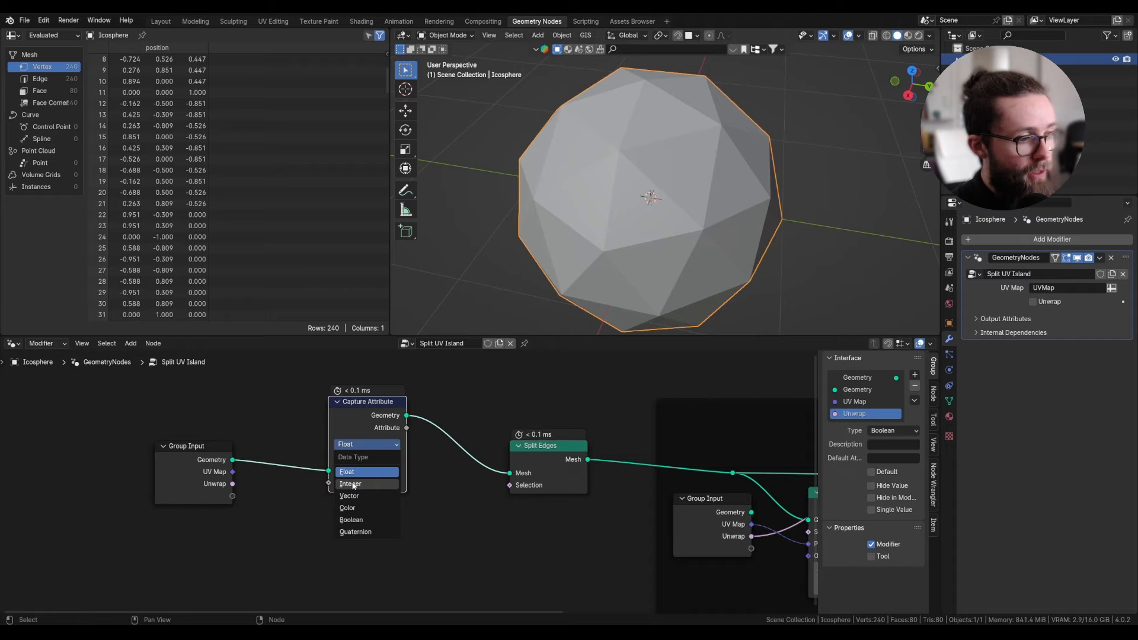
{"action": "left_click", "coordinate": [365, 458]}
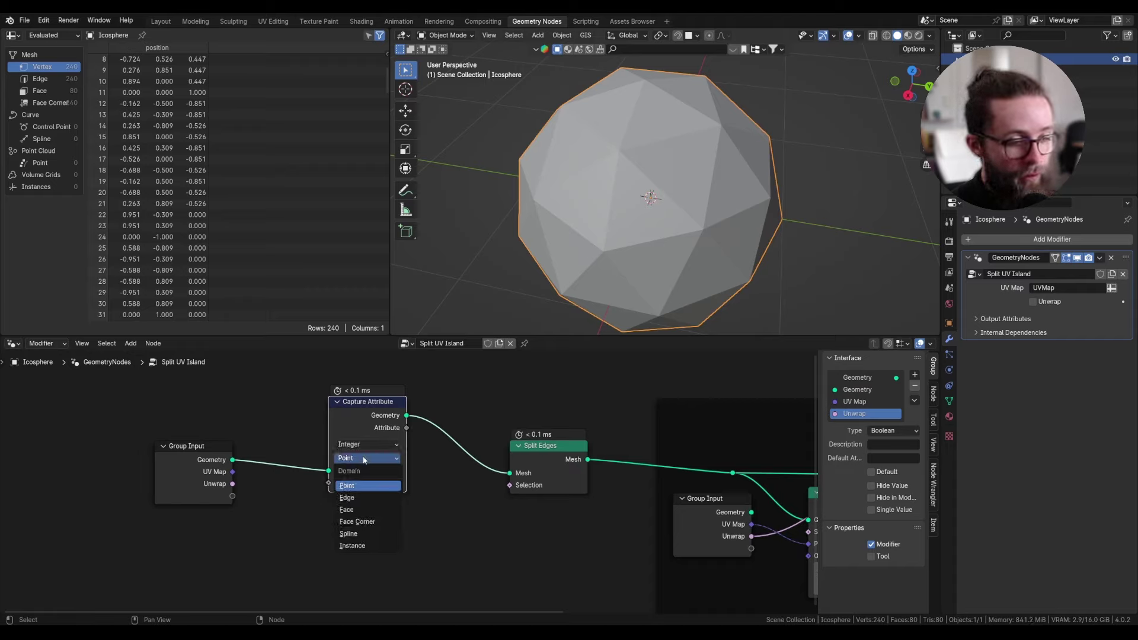
{"action": "left_click", "coordinate": [364, 501]}
Step: Feed an Index node into the captured Value so each edge stores its index
{"action": "key", "text": "g"}
{"action": "left_click", "coordinate": [280, 483]}
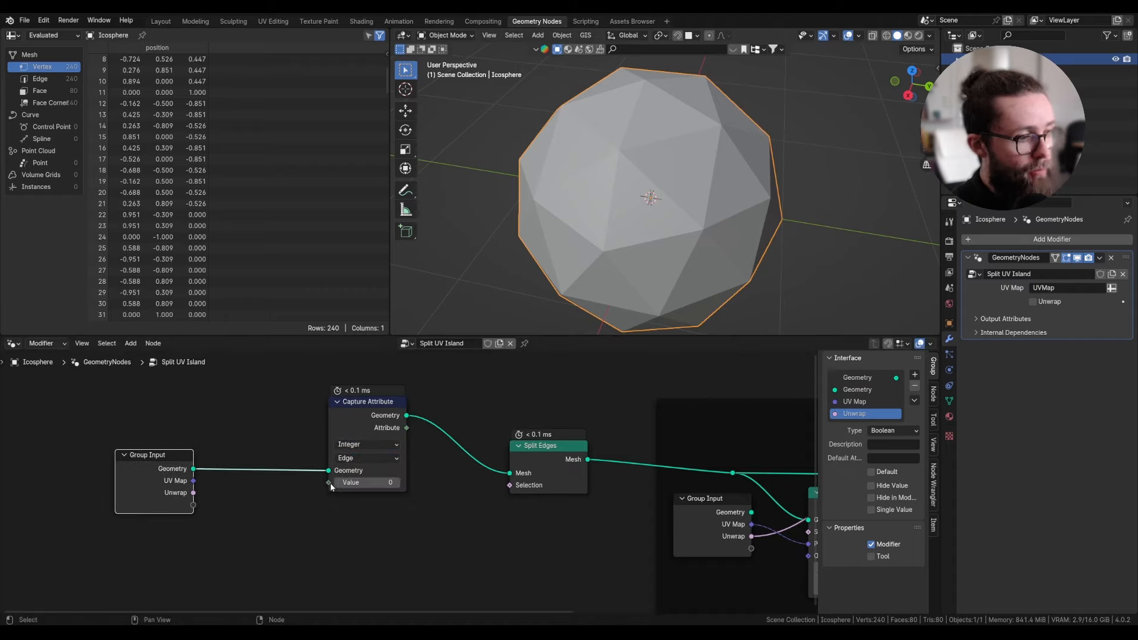
{"action": "key", "text": "shift+a"}
{"action": "type", "text": "index"}
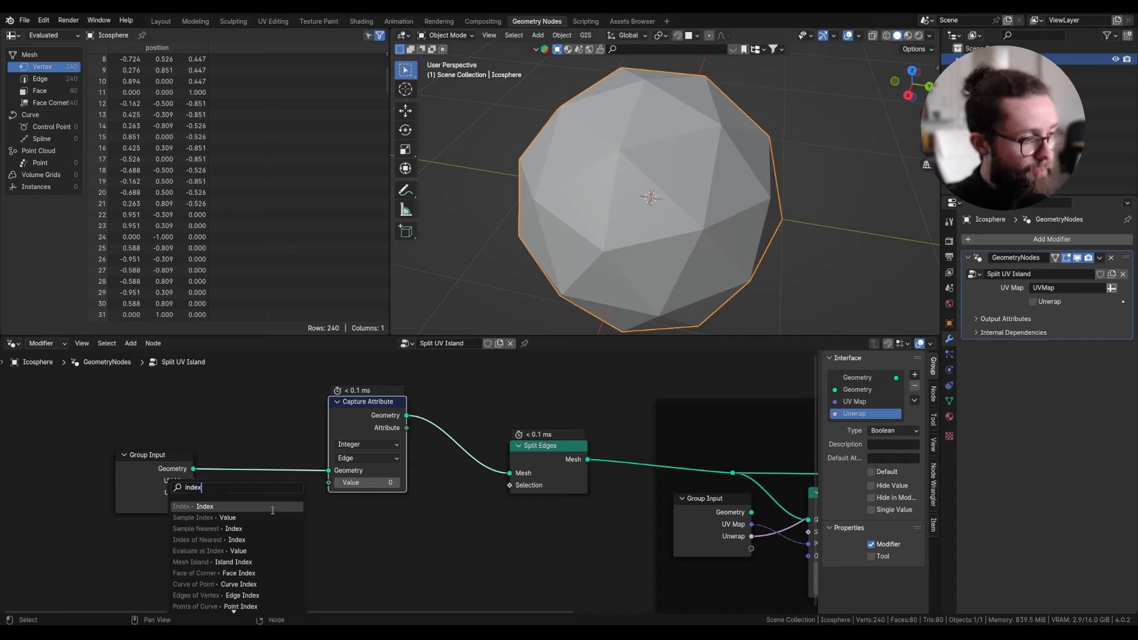
{"action": "key", "text": "Return"}
{"action": "left_click", "coordinate": [268, 489]}
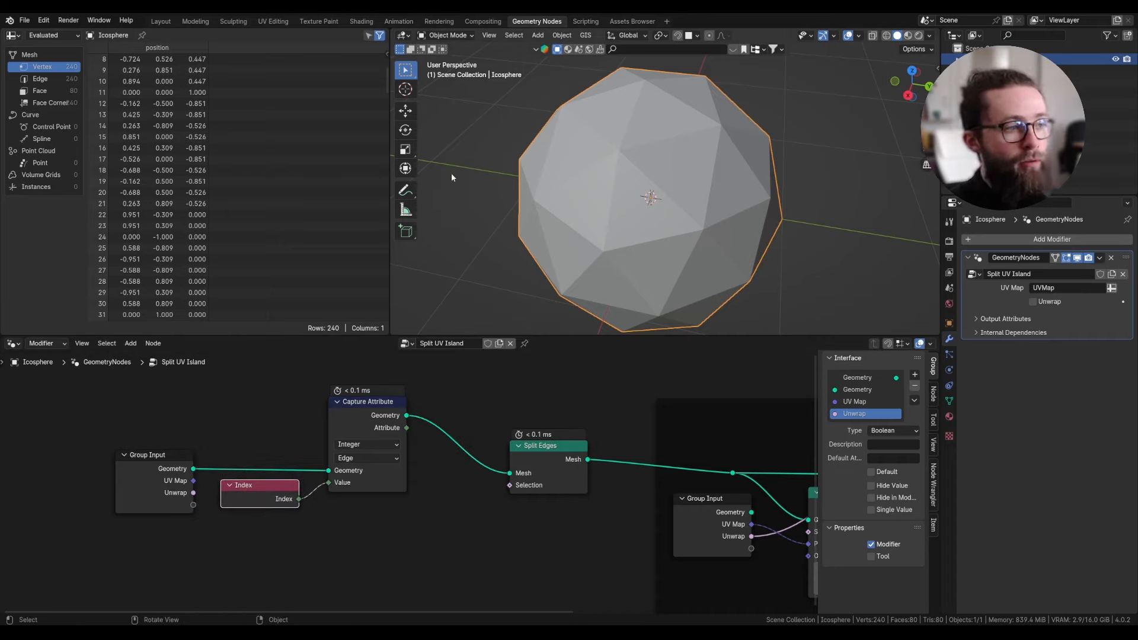
Step: Sketch an annotation note over the icosphere with the Annotate tool
{"action": "left_click", "coordinate": [405, 191]}
{"action": "left_click_drag", "start_coordinate": [616, 162], "coordinate": [607, 247]}
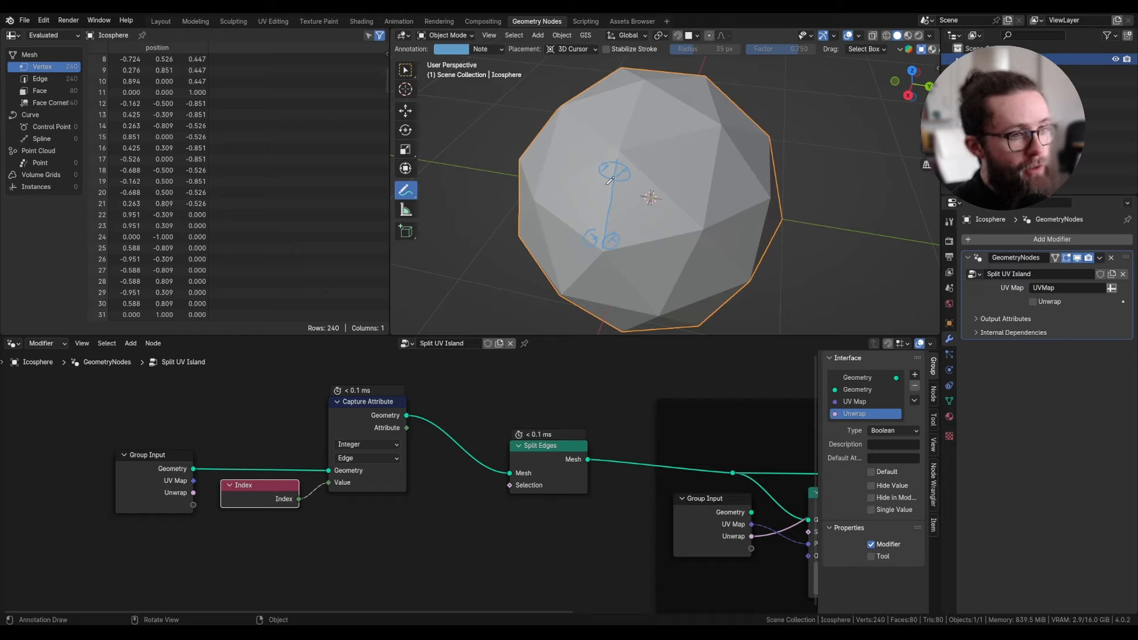
Step: Add a Corners of Edge node fed by the captured edge index from Capture Attribute
{"action": "key", "text": "shift+a"}
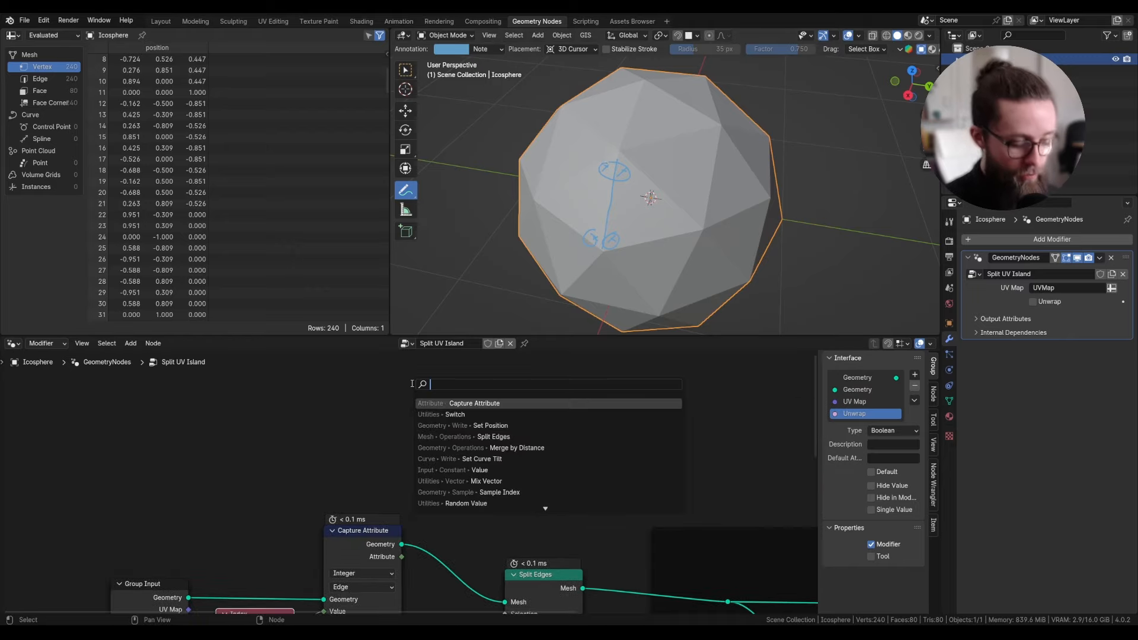
{"action": "type", "text": "corn"}
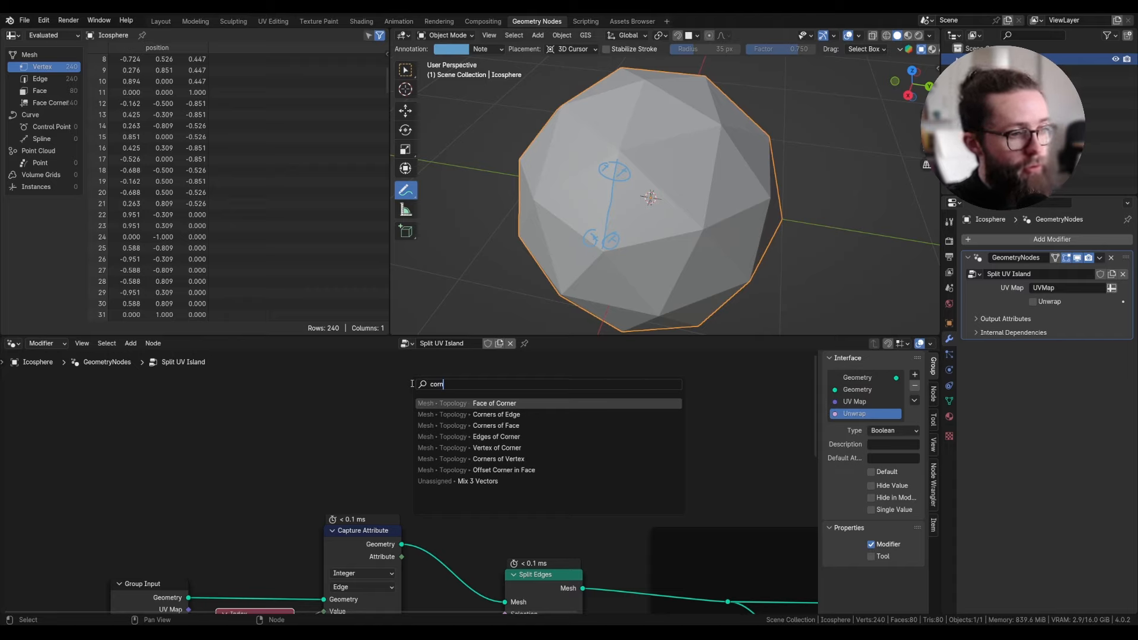
{"action": "key", "text": "Down"}
{"action": "key", "text": "Return"}
{"action": "left_click", "coordinate": [452, 384]}
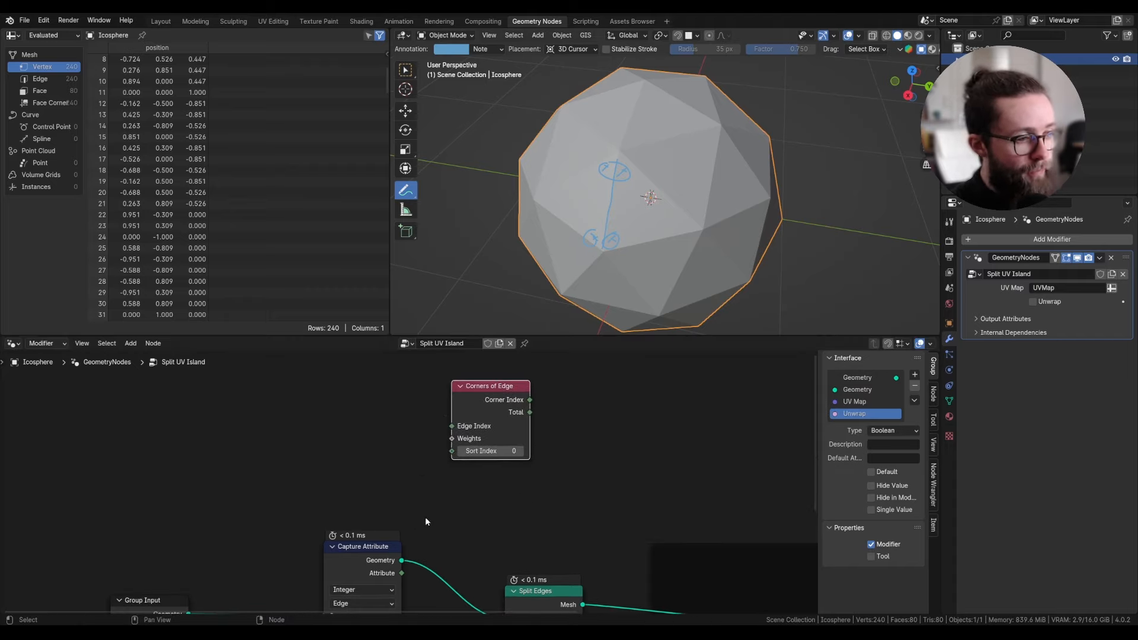
{"action": "scroll", "coordinate": [425, 517], "scroll_direction": "down", "scroll_amount": 2}
{"action": "left_click_drag", "start_coordinate": [405, 565], "coordinate": [439, 490]}
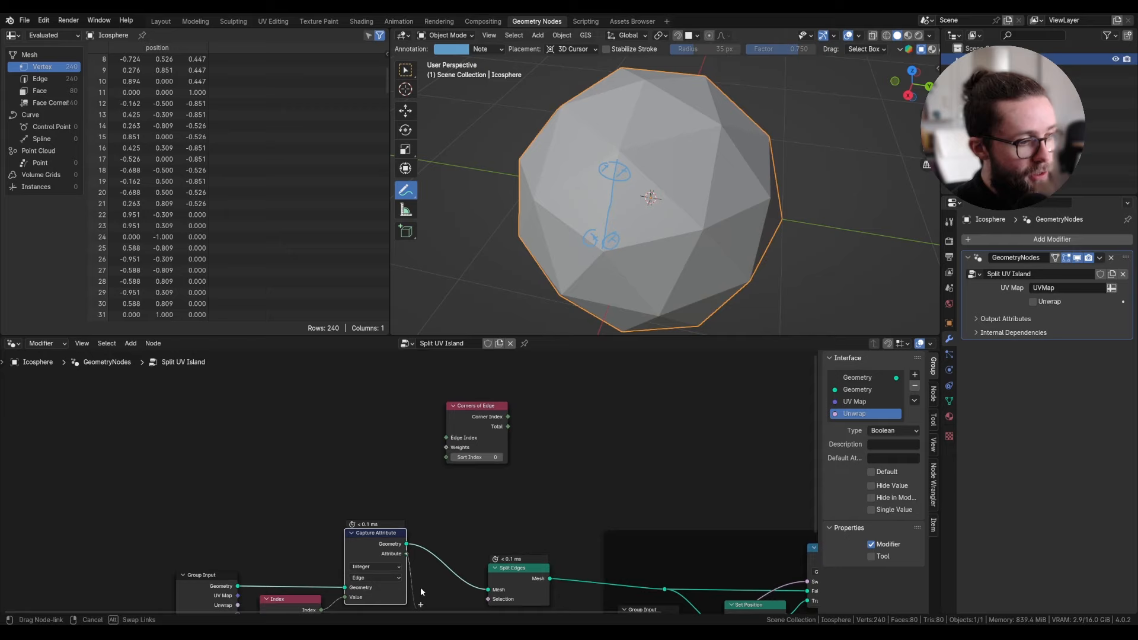
{"action": "mouse_move", "coordinate": [421, 587]}
{"action": "left_mouse_down"}
{"action": "mouse_move", "coordinate": [445, 437]}
{"action": "mouse_move", "coordinate": [487, 383]}
{"action": "left_mouse_up"}
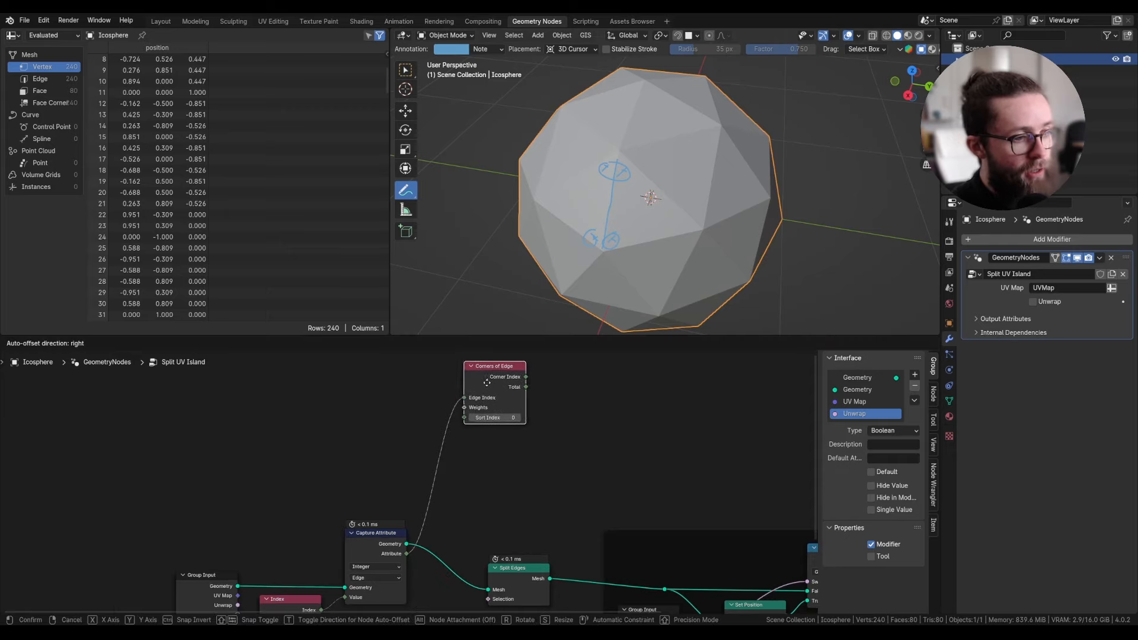
Step: Preview the corner Total in the Viewer and spreadsheet (2 per edge), and erase the sketched annotations
{"action": "left_click", "coordinate": [487, 383]}
{"action": "left_click", "coordinate": [548, 451], "text": "ctrl+shift"}
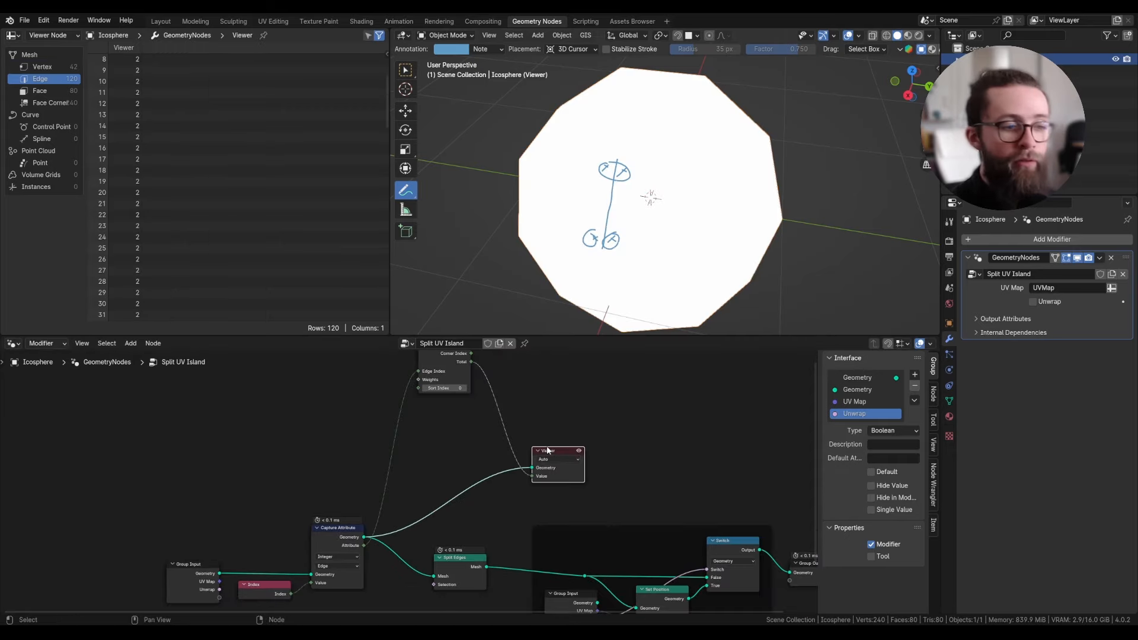
{"action": "middle_click_drag", "start_coordinate": [421, 397], "coordinate": [423, 431]}
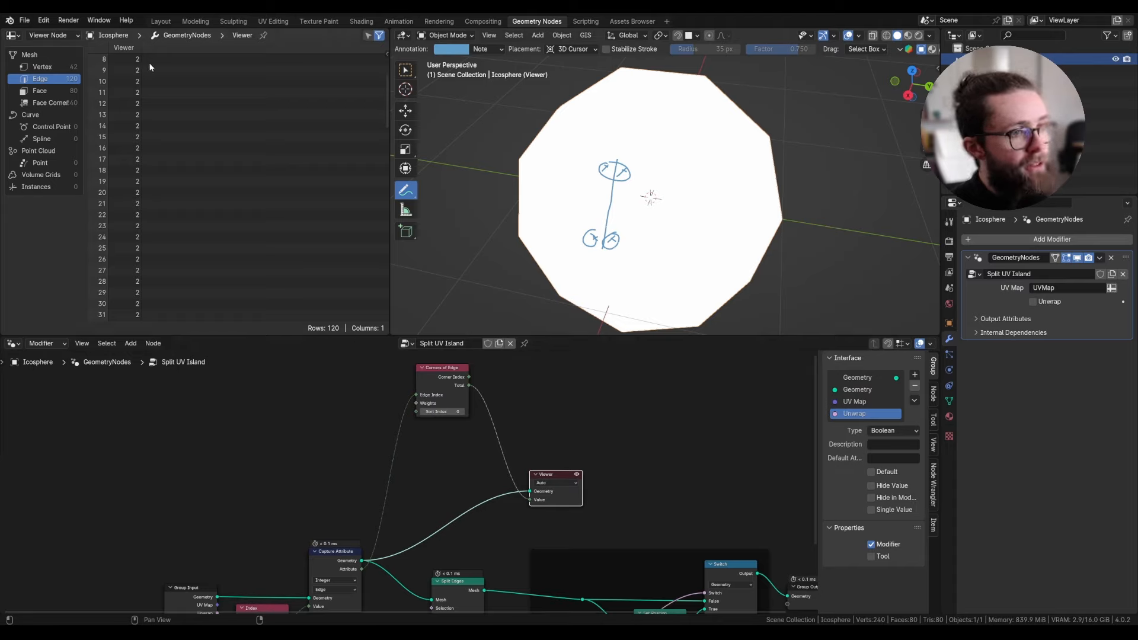
{"action": "left_click_drag", "start_coordinate": [471, 369], "coordinate": [466, 388]}
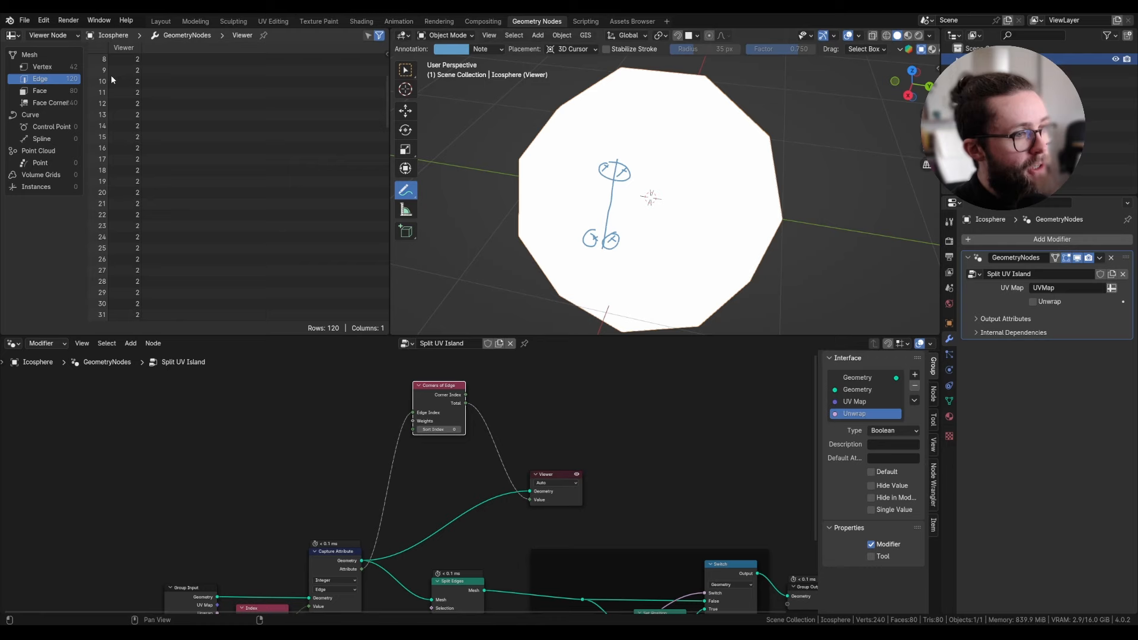
{"action": "left_click_drag", "start_coordinate": [591, 239], "coordinate": [618, 245]}
{"action": "mouse_move", "coordinate": [598, 167]}
{"action": "left_mouse_down"}
{"action": "mouse_move", "coordinate": [636, 178]}
{"action": "mouse_move", "coordinate": [615, 162]}
{"action": "left_mouse_up"}
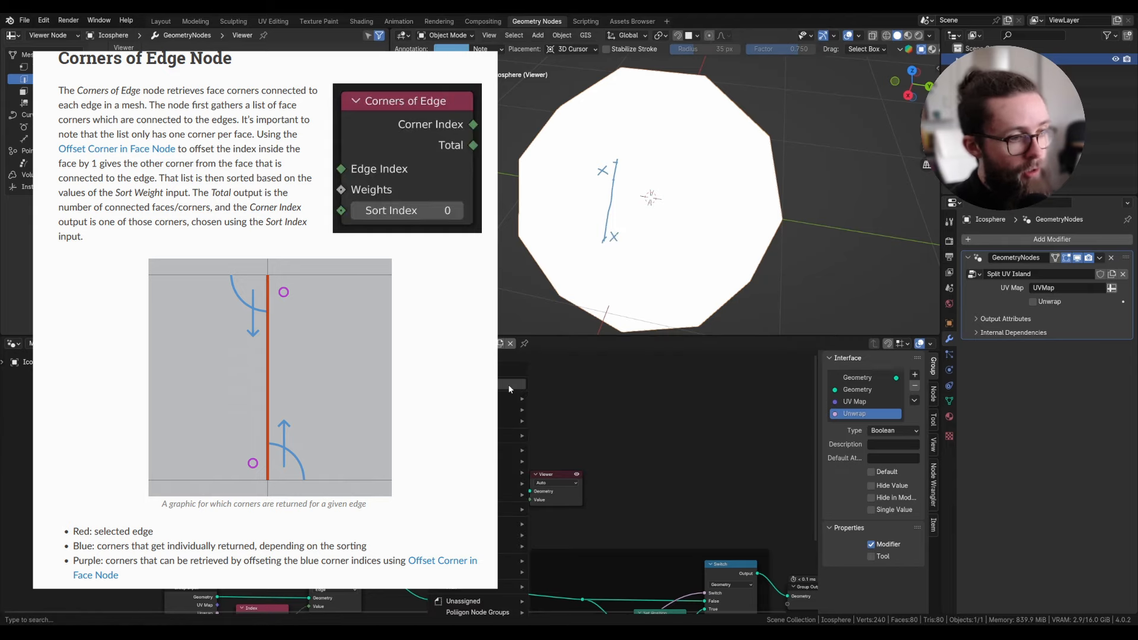
Step: Add an Offset Corner in Face node and a duplicate Corners of Edge node beside it
{"action": "key", "text": "shift+a"}
{"action": "type", "text": "offs"}
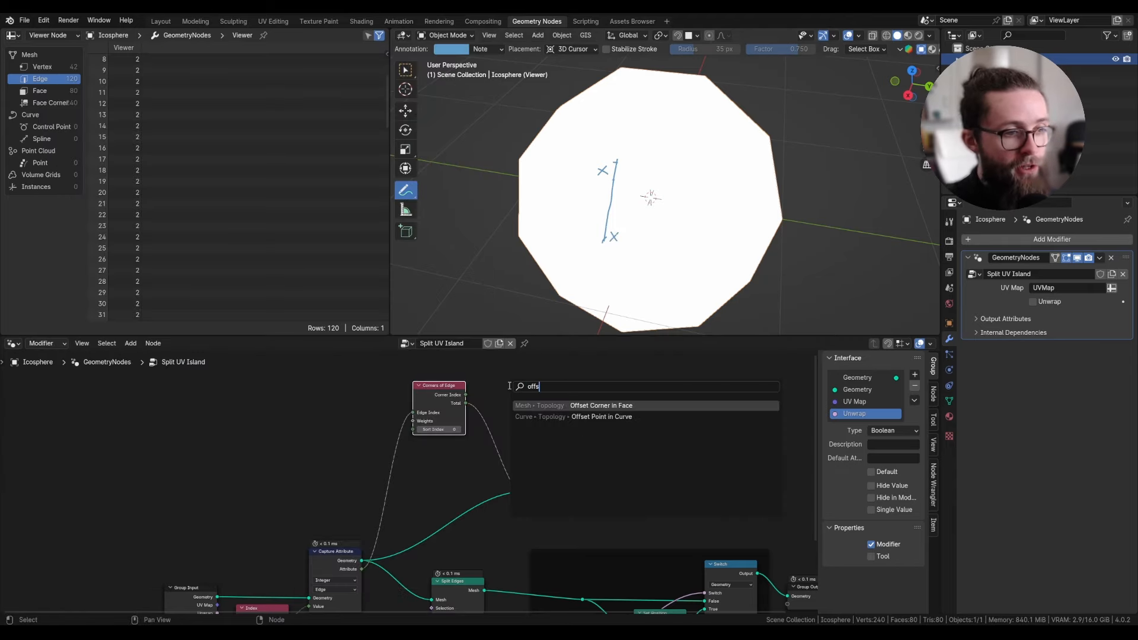
{"action": "key", "text": "Return"}
{"action": "left_click", "coordinate": [529, 398]}
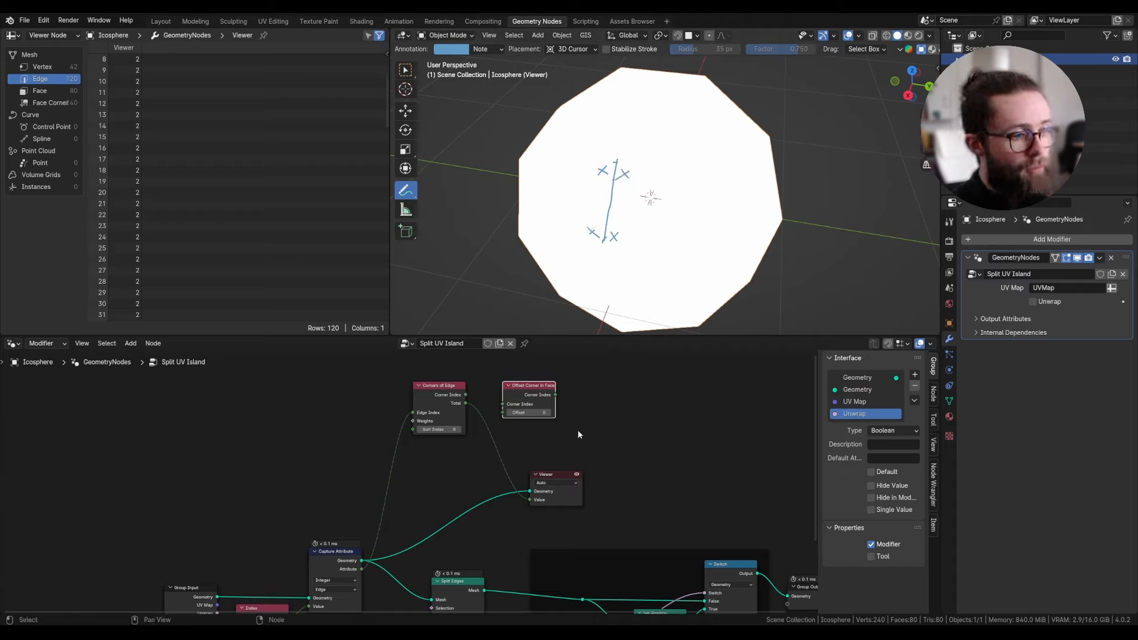
{"action": "scroll", "coordinate": [576, 428], "scroll_direction": "up", "scroll_amount": 2}
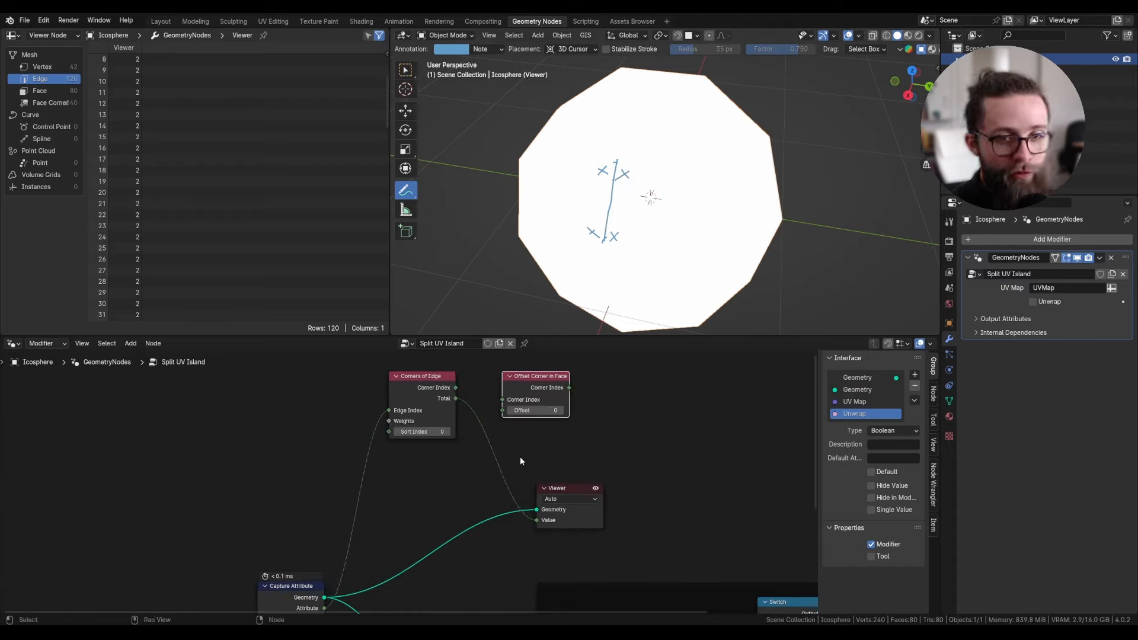
{"action": "scroll", "coordinate": [416, 522], "scroll_direction": "down", "scroll_amount": 2}
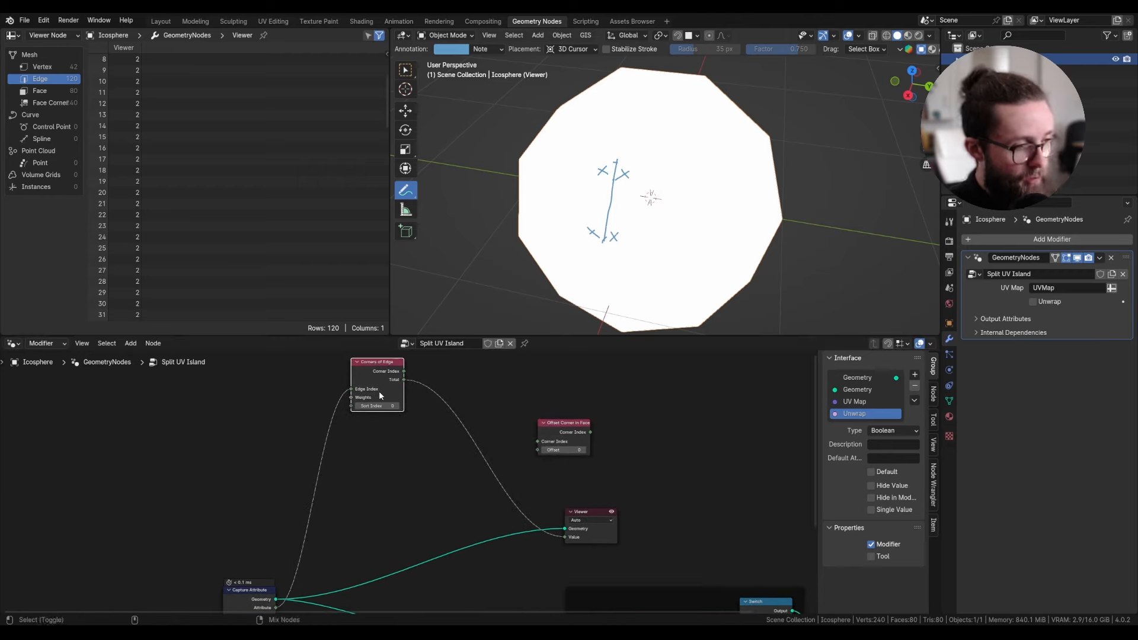
{"action": "key", "text": "shift+d"}
{"action": "left_click", "coordinate": [387, 445]}
{"action": "scroll", "coordinate": [485, 464], "scroll_direction": "up", "scroll_amount": 2}
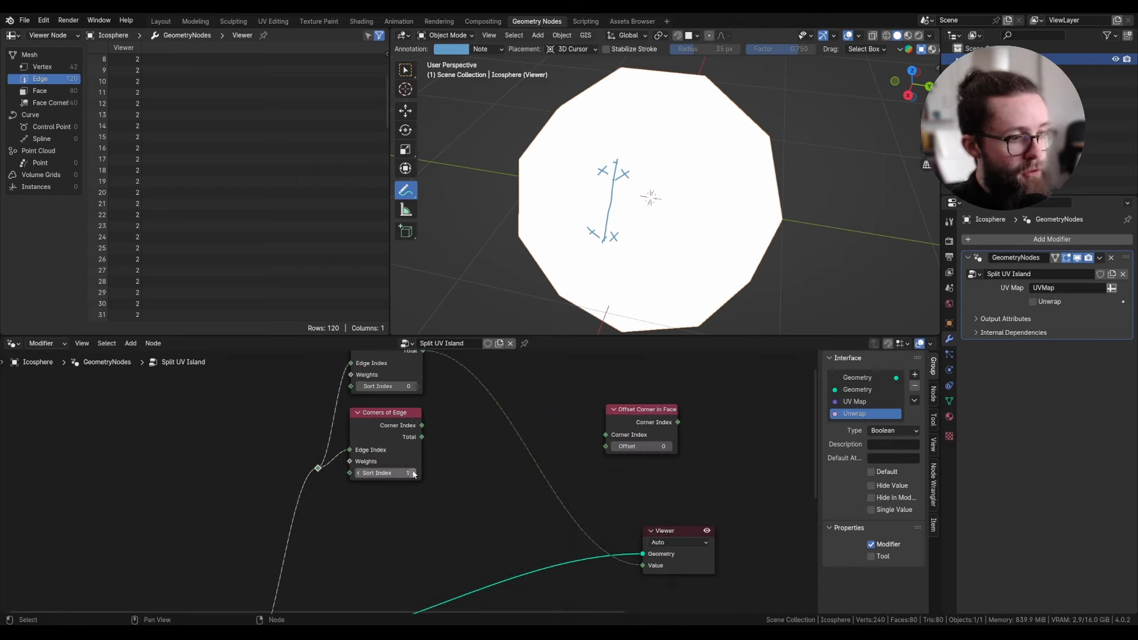
Step: Wire the edge's corner index into Offset Corner in Face with offset 1, circle the marked corners, and select the three lookup nodes
{"action": "middle_click_drag", "start_coordinate": [485, 464], "coordinate": [499, 427]}
{"action": "left_click_drag", "start_coordinate": [622, 400], "coordinate": [533, 369]}
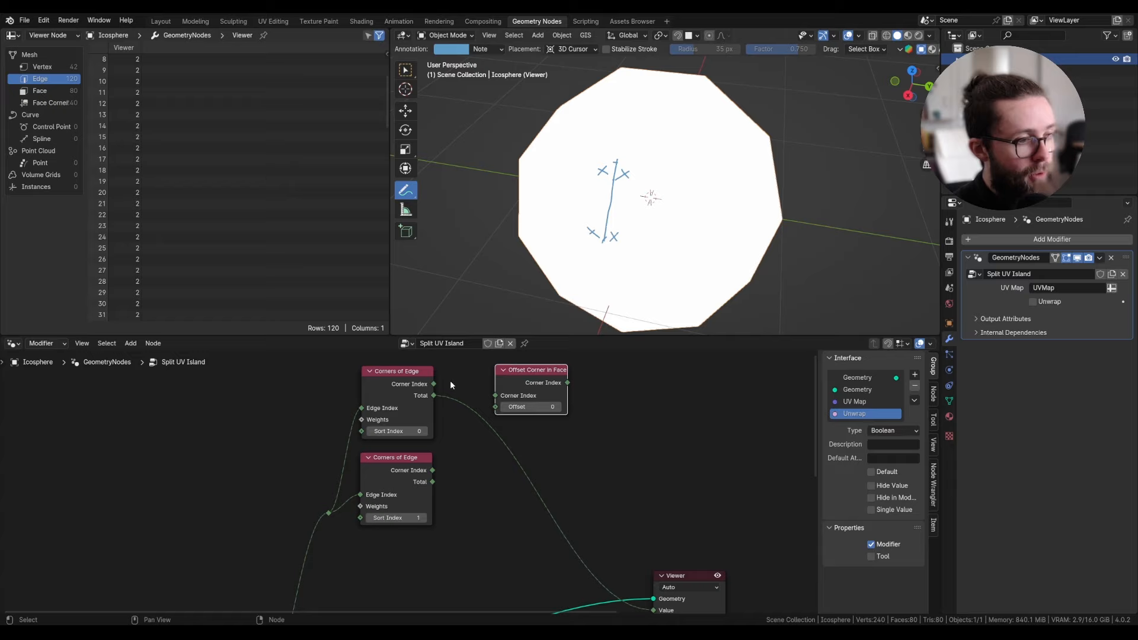
{"action": "mouse_move", "coordinate": [434, 395]}
{"action": "left_mouse_down"}
{"action": "mouse_move", "coordinate": [487, 396]}
{"action": "mouse_move", "coordinate": [493, 406]}
{"action": "left_mouse_up"}
{"action": "left_click_drag", "start_coordinate": [533, 369], "coordinate": [498, 362]}
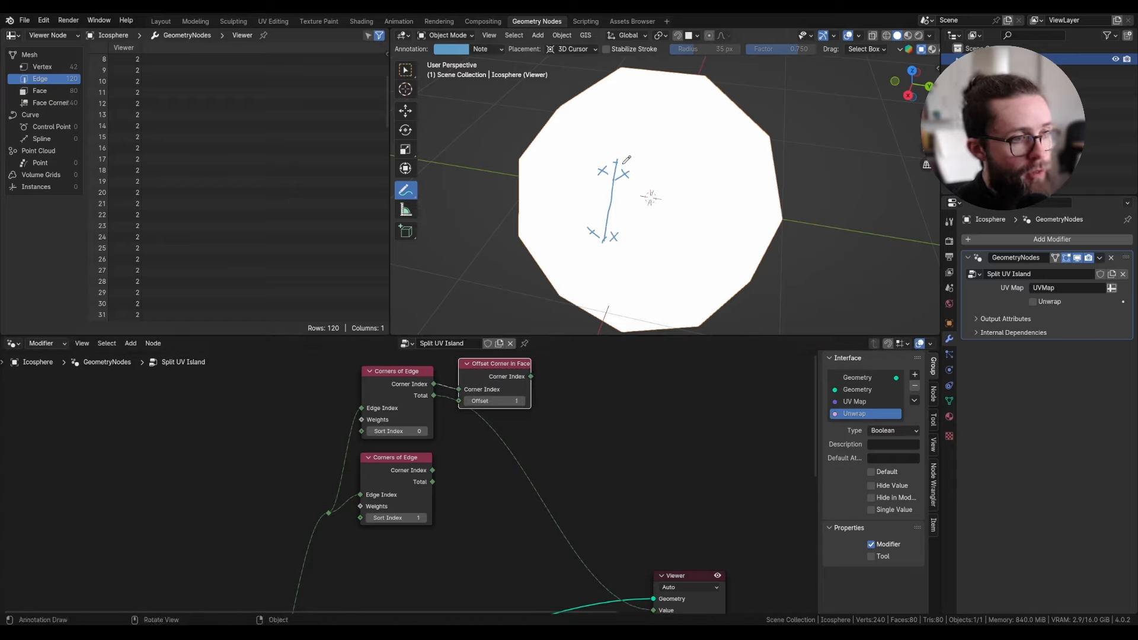
{"action": "left_click_drag", "start_coordinate": [582, 163], "coordinate": [627, 158]}
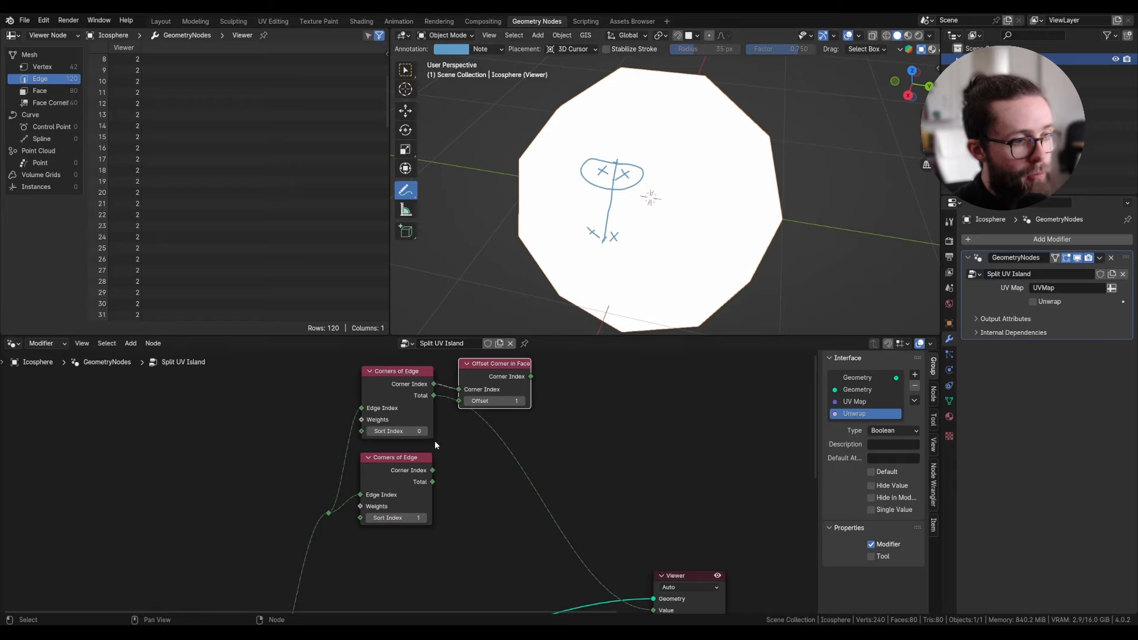
{"action": "scroll", "coordinate": [434, 441], "scroll_direction": "up", "scroll_amount": 2}
{"action": "scroll", "coordinate": [445, 411], "scroll_direction": "down", "scroll_amount": 3}
{"action": "mouse_move", "coordinate": [498, 485]}
{"action": "middle_mouse_down"}
{"action": "mouse_move", "coordinate": [527, 468]}
{"action": "mouse_move", "coordinate": [539, 498]}
{"action": "middle_mouse_up"}
{"action": "left_click_drag", "start_coordinate": [550, 517], "coordinate": [351, 364]}
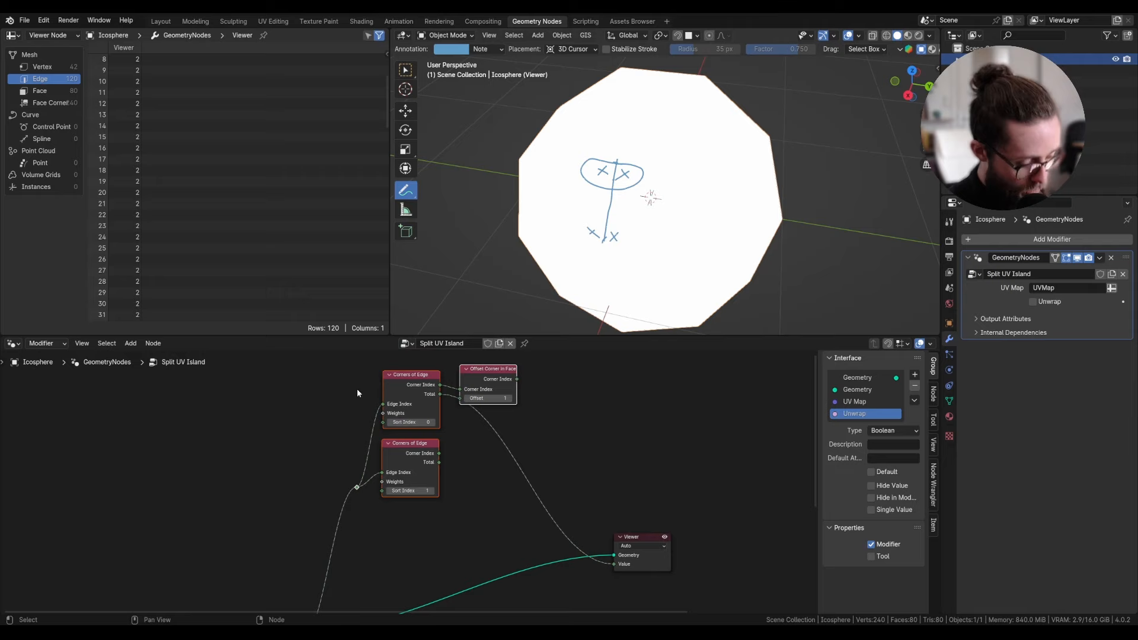
Step: Duplicate the three corner-lookup nodes and place the copy below the originals
{"action": "key", "text": "shift+d"}
{"action": "left_click", "coordinate": [362, 521]}
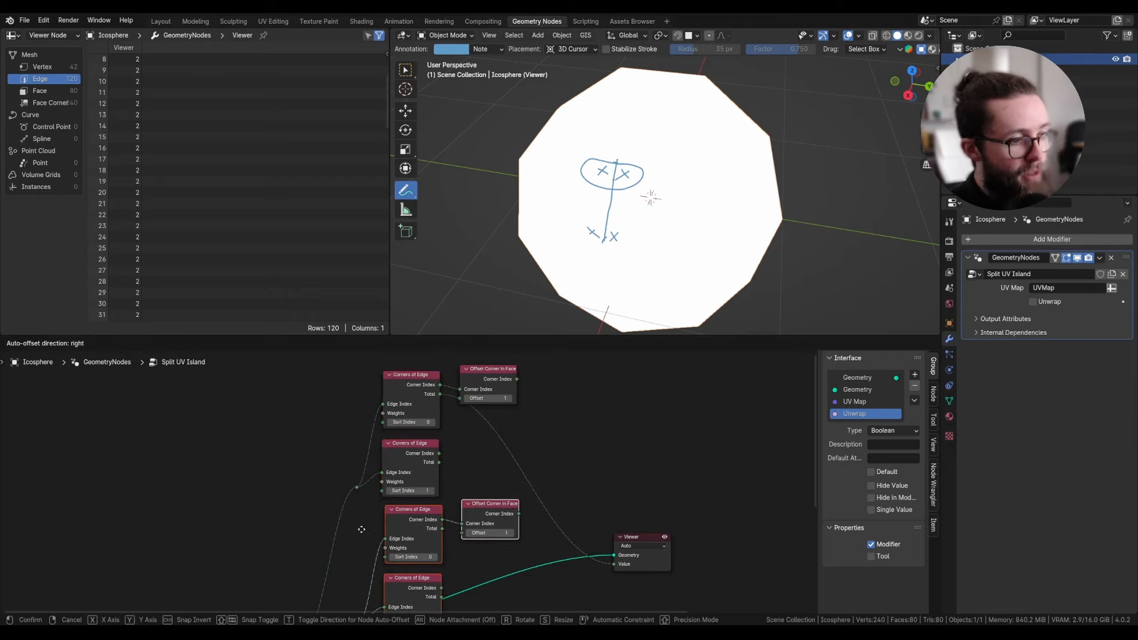
{"action": "middle_click_drag", "start_coordinate": [362, 521], "coordinate": [344, 442]}
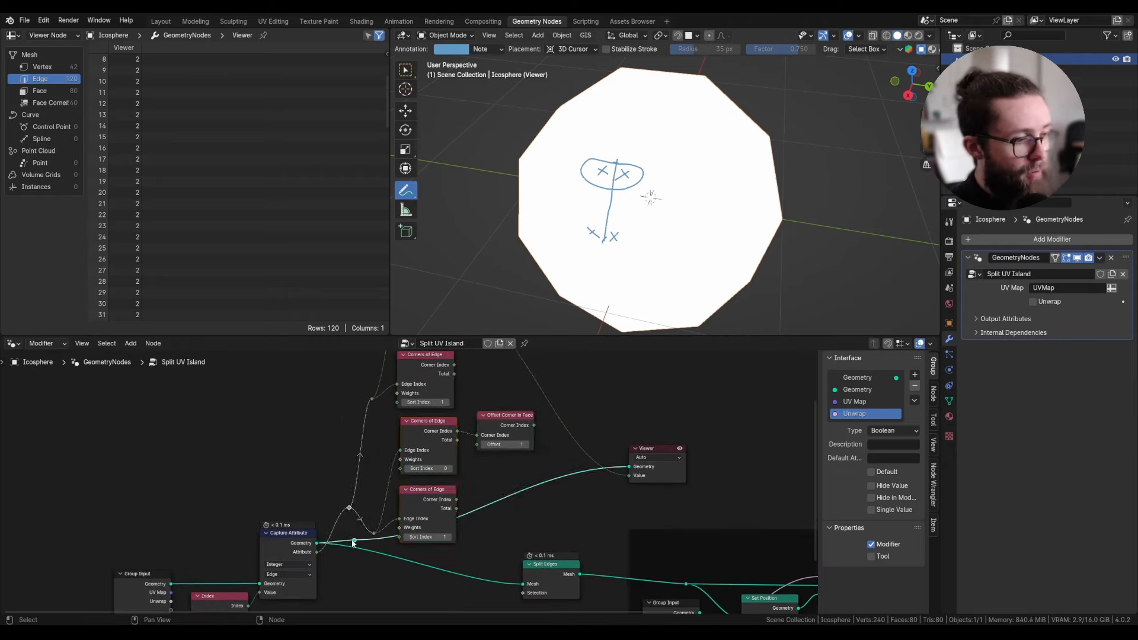
{"action": "left_click_drag", "start_coordinate": [372, 398], "coordinate": [356, 444]}
{"action": "scroll", "coordinate": [453, 476], "scroll_direction": "up", "scroll_amount": 3}
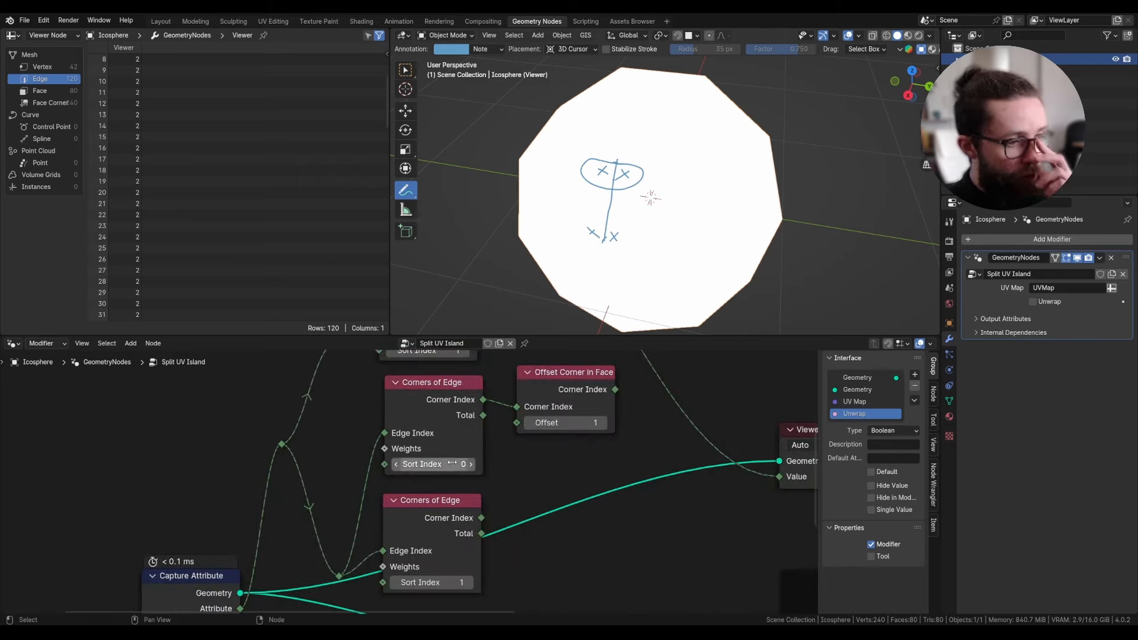
Step: Swap the copies' Sort Index values to 1 and 0, then remove the Viewer node
{"action": "double_click", "coordinate": [451, 463]}
{"action": "type", "text": "1"}
{"action": "key", "text": "Return"}
{"action": "double_click", "coordinate": [427, 581]}
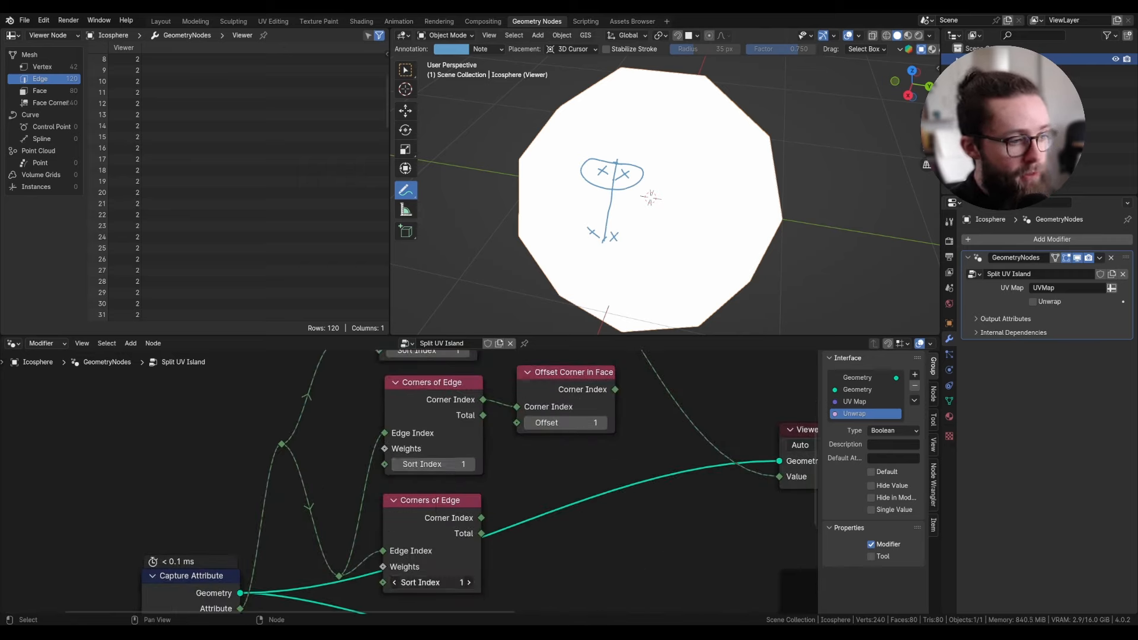
{"action": "type", "text": "0"}
{"action": "key", "text": "Return"}
{"action": "scroll", "coordinate": [426, 551], "scroll_direction": "down", "scroll_amount": 3}
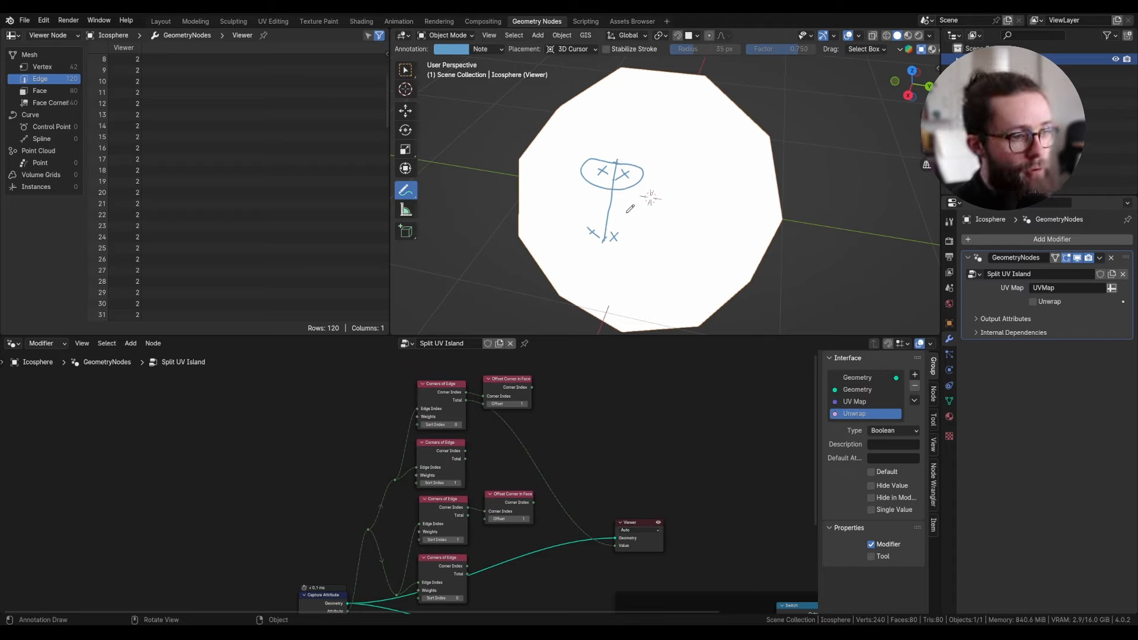
{"action": "scroll", "coordinate": [602, 449], "scroll_direction": "down", "scroll_amount": 1, "text": "ctrl"}
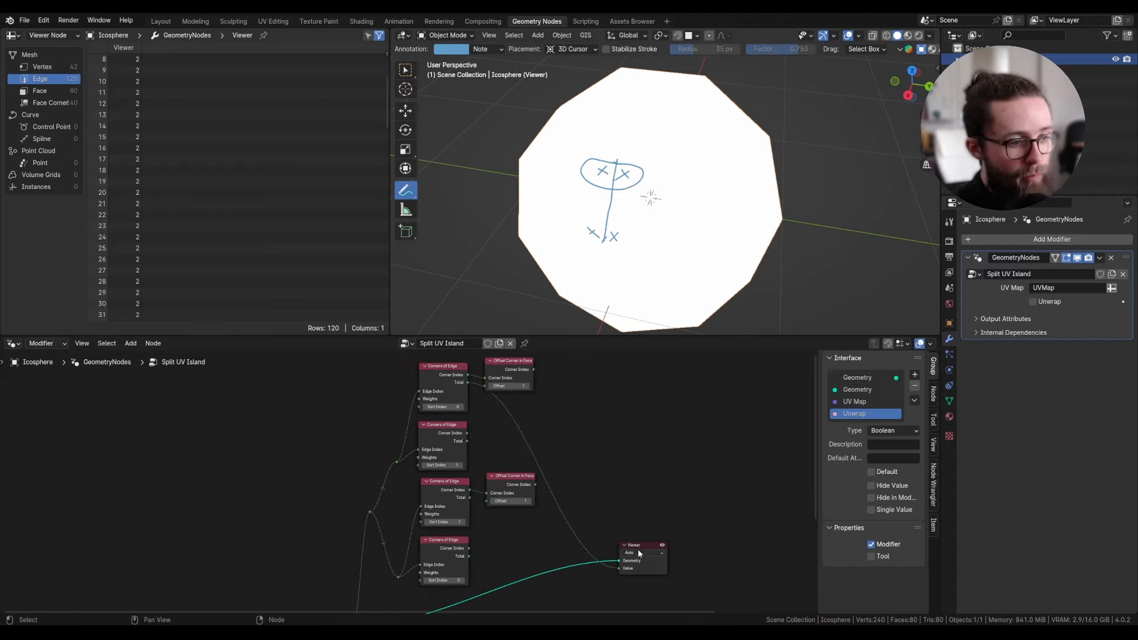
{"action": "key", "text": "x"}
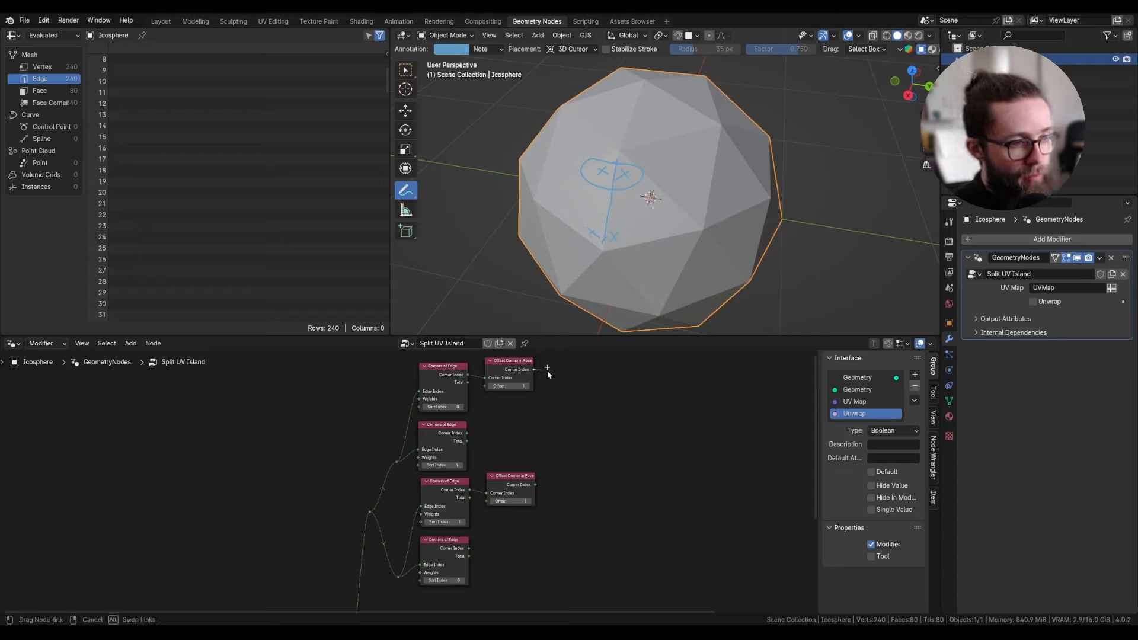
{"action": "scroll", "coordinate": [546, 371], "scroll_direction": "up", "scroll_amount": 1, "text": "ctrl"}
{"action": "scroll", "coordinate": [576, 439], "scroll_direction": "up", "scroll_amount": 1}
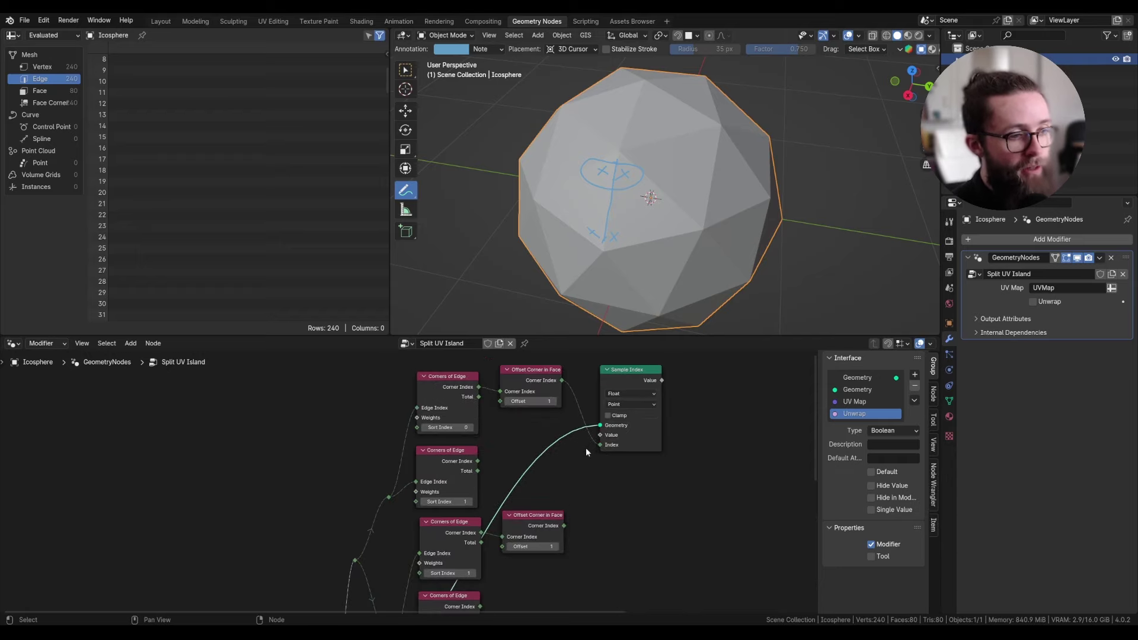
{"action": "scroll", "coordinate": [604, 458], "scroll_direction": "down", "scroll_amount": 1}
Step: Set Sample Index to Vector on the Face Corner domain and feed it the Group Input's UV Map
{"action": "left_click", "coordinate": [626, 379]}
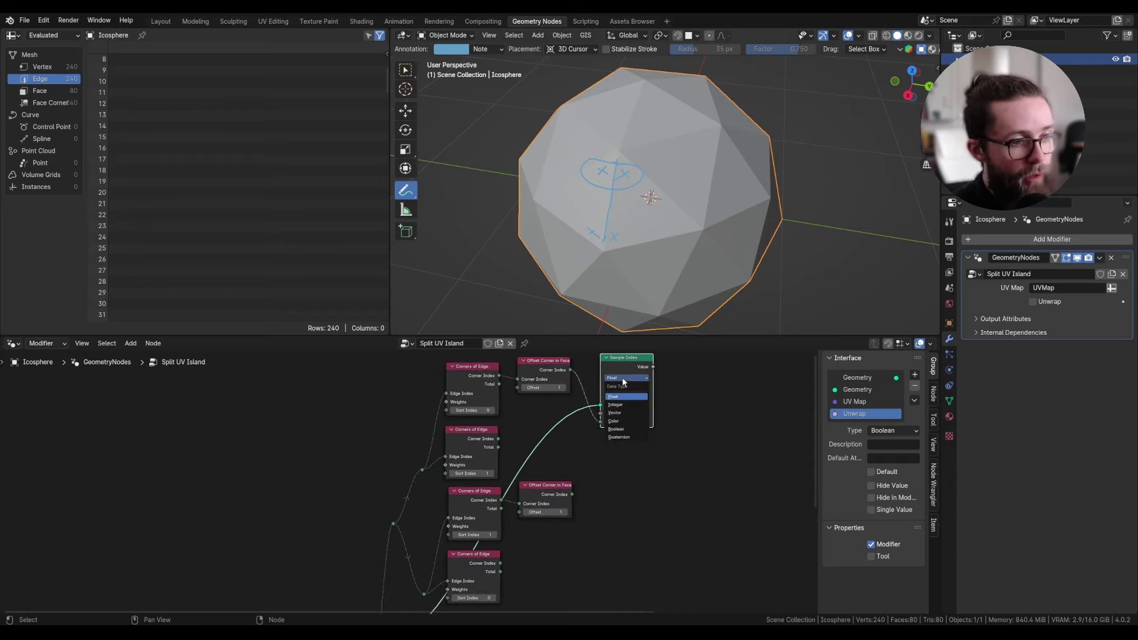
{"action": "left_click", "coordinate": [621, 412]}
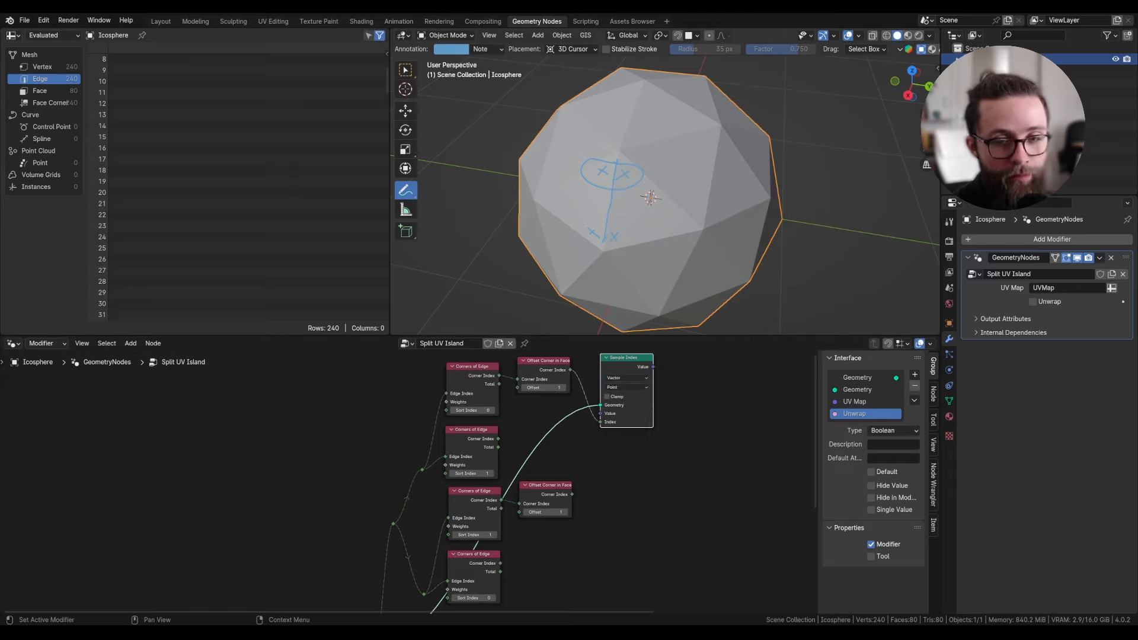
{"action": "left_click", "coordinate": [626, 388]}
{"action": "left_click", "coordinate": [626, 432]}
{"action": "scroll", "coordinate": [629, 421], "scroll_direction": "up", "scroll_amount": 1}
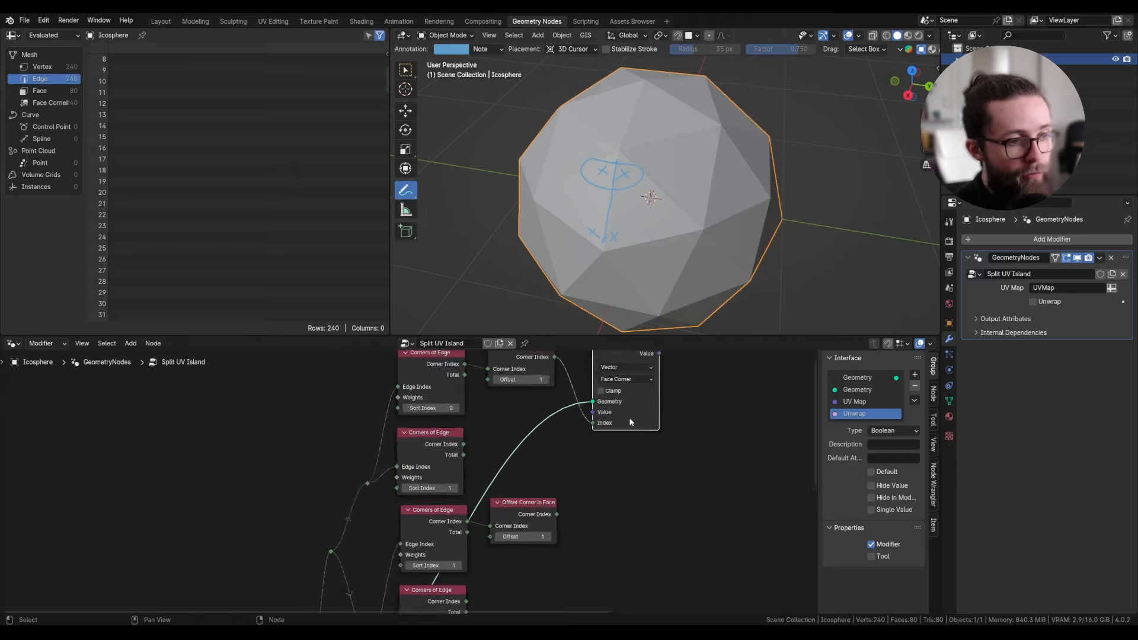
{"action": "scroll", "coordinate": [630, 421], "scroll_direction": "down", "scroll_amount": 2}
{"action": "key", "text": "shift+a"}
{"action": "left_click", "coordinate": [449, 384]}
{"action": "left_click_drag", "start_coordinate": [451, 391], "coordinate": [620, 419]}
{"action": "scroll", "coordinate": [628, 451], "scroll_direction": "up", "scroll_amount": 2}
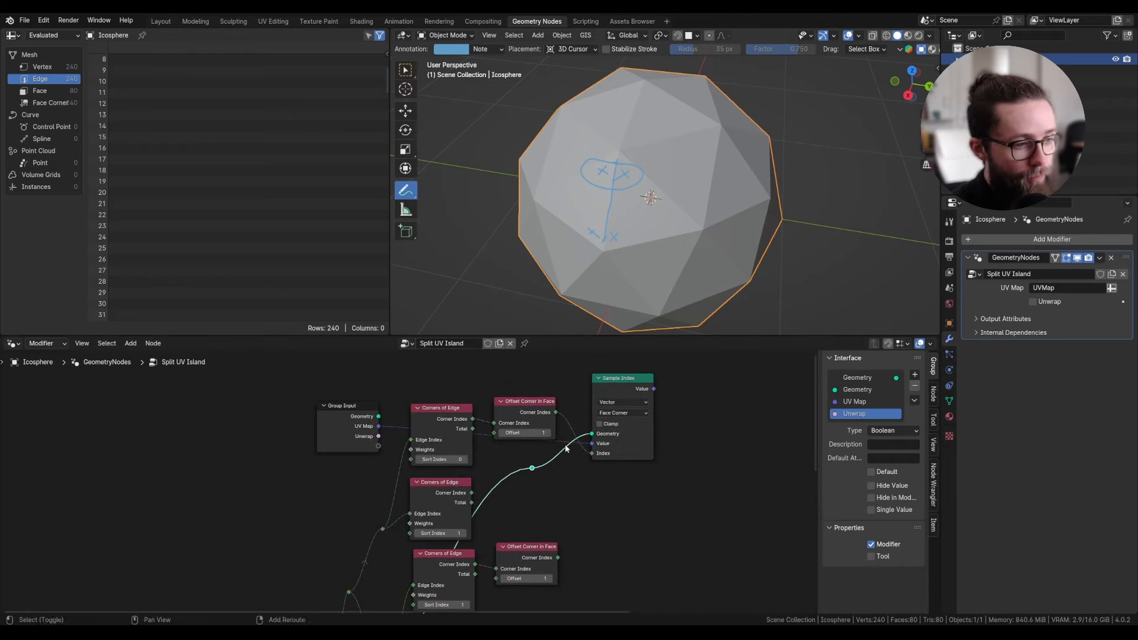
Step: Duplicate the Sample Index node into further copies and wire a corner index into each
{"action": "key", "text": "ctrl+shift+d"}
{"action": "left_click", "coordinate": [623, 417]}
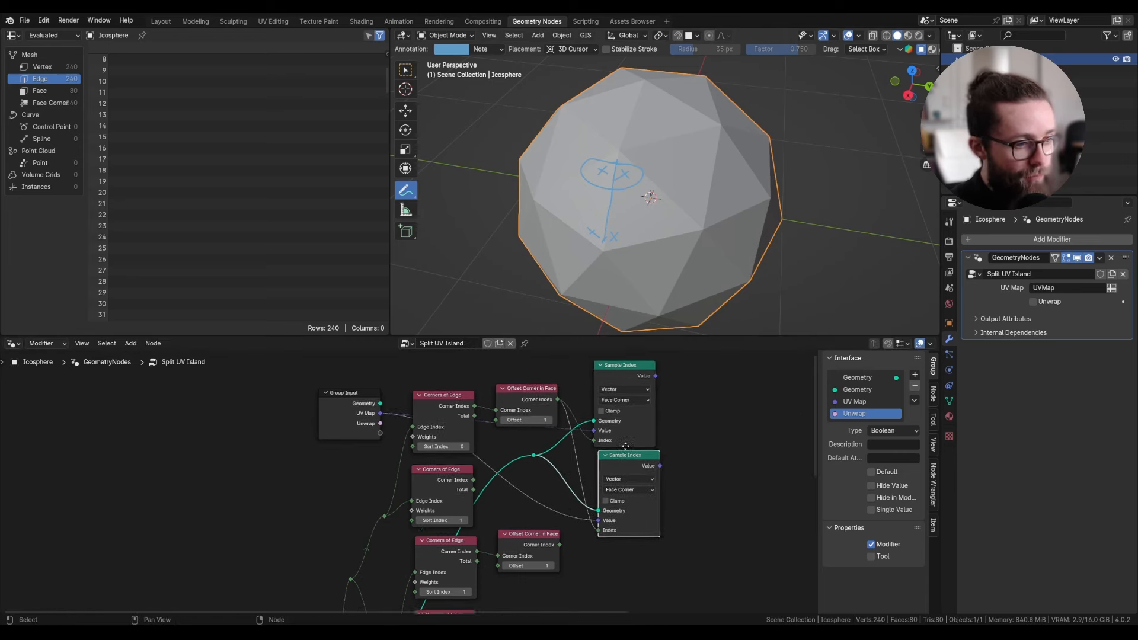
{"action": "middle_click_drag", "start_coordinate": [622, 426], "coordinate": [626, 410]}
{"action": "scroll", "coordinate": [626, 410], "scroll_direction": "down", "scroll_amount": 2}
{"action": "key", "text": "ctrl+shift+d"}
{"action": "left_click", "coordinate": [573, 407]}
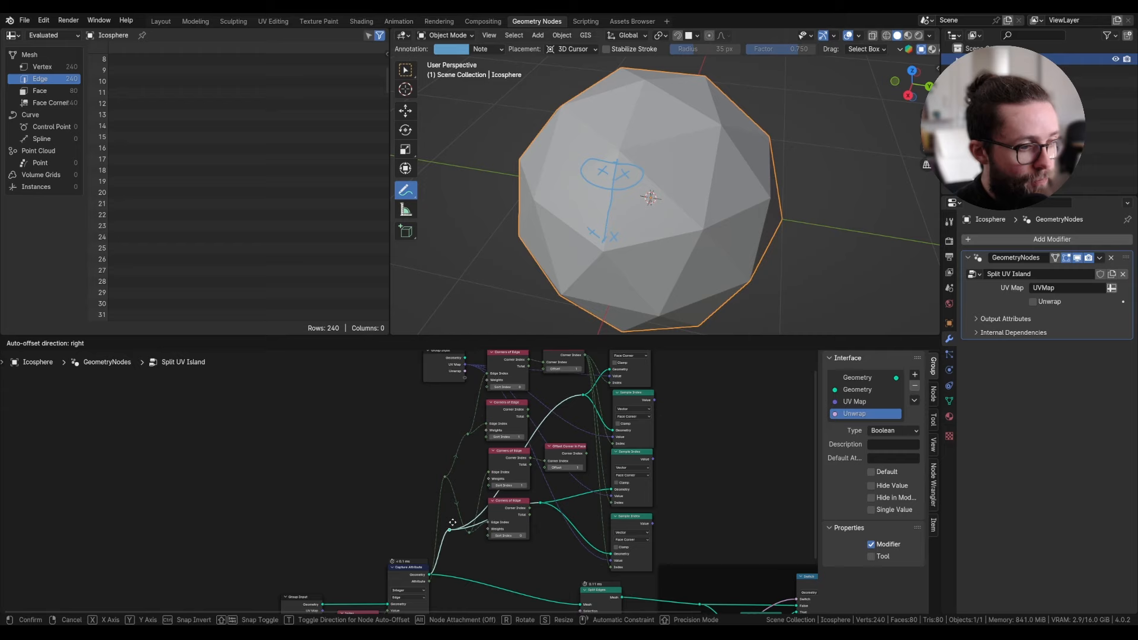
{"action": "scroll", "coordinate": [570, 410], "scroll_direction": "up", "scroll_amount": 2}
{"action": "left_click_drag", "start_coordinate": [469, 458], "coordinate": [586, 500]}
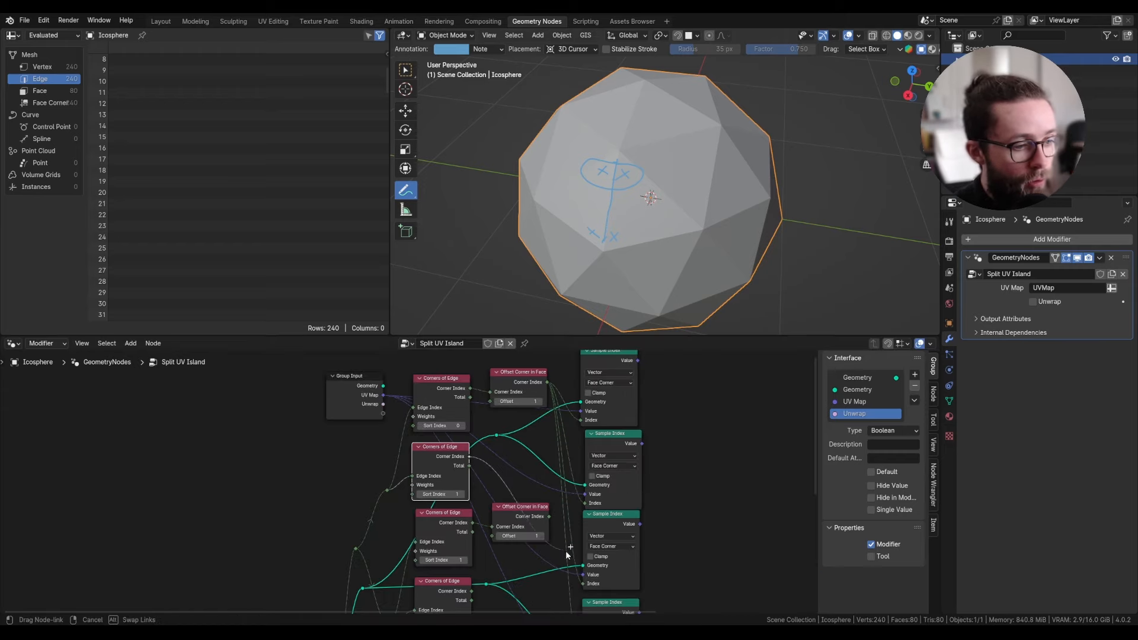
{"action": "scroll", "coordinate": [587, 503], "scroll_direction": "up", "scroll_amount": 2}
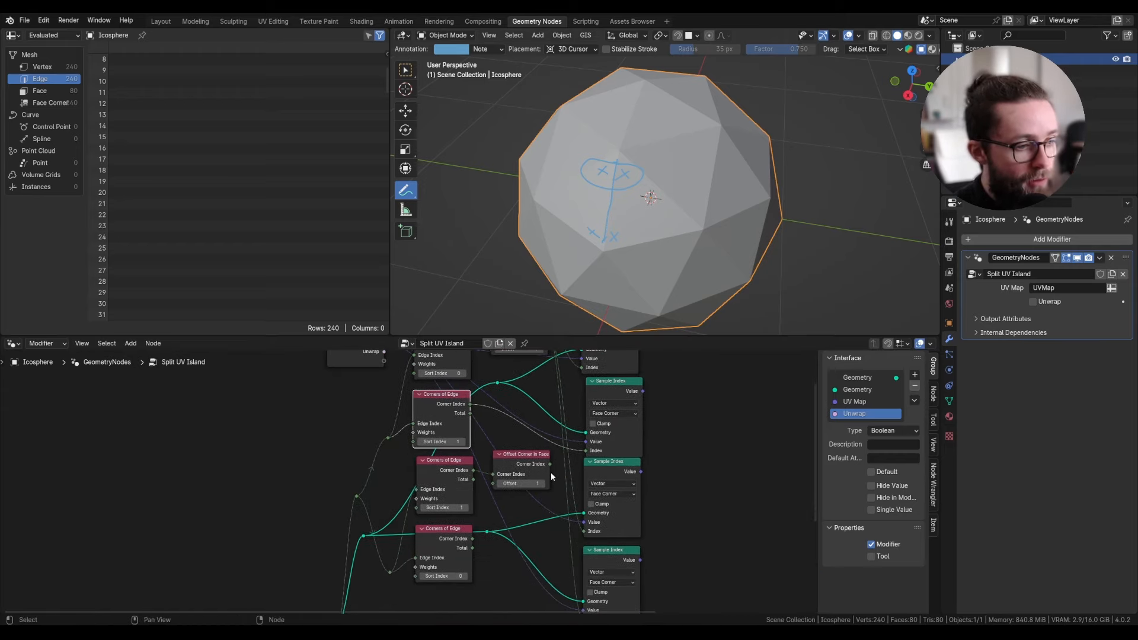
{"action": "middle_click_drag", "start_coordinate": [550, 472], "coordinate": [551, 463]}
{"action": "middle_click_drag", "start_coordinate": [593, 549], "coordinate": [539, 500]}
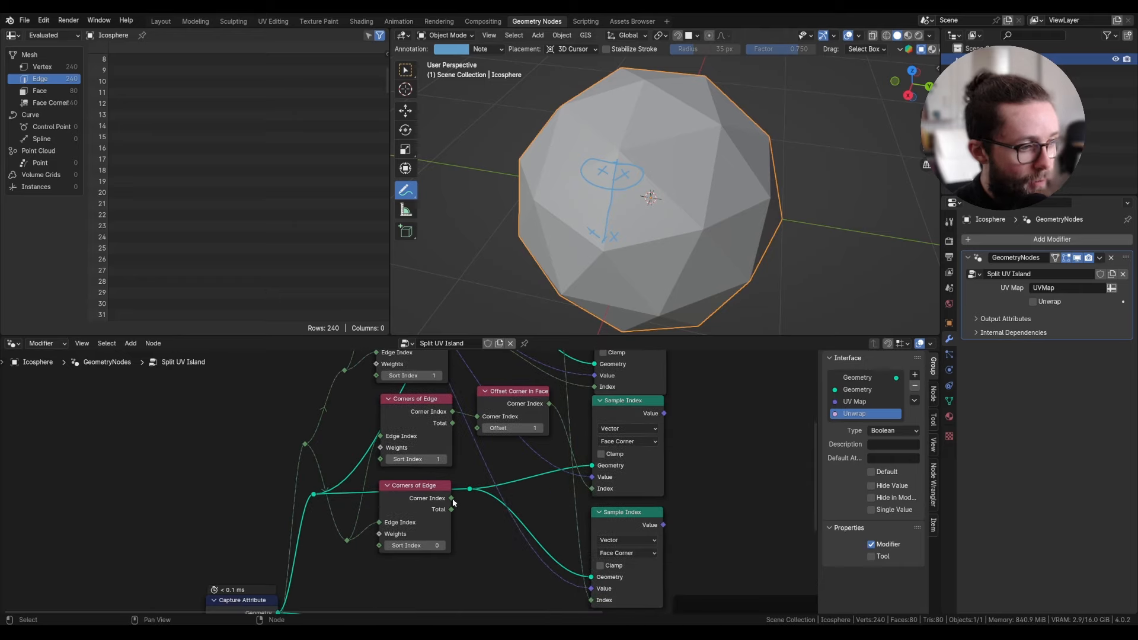
{"action": "scroll", "coordinate": [451, 502], "scroll_direction": "down", "scroll_amount": 2}
{"action": "middle_click_drag", "start_coordinate": [534, 552], "coordinate": [497, 511]}
{"action": "middle_click_drag", "start_coordinate": [498, 551], "coordinate": [462, 515]}
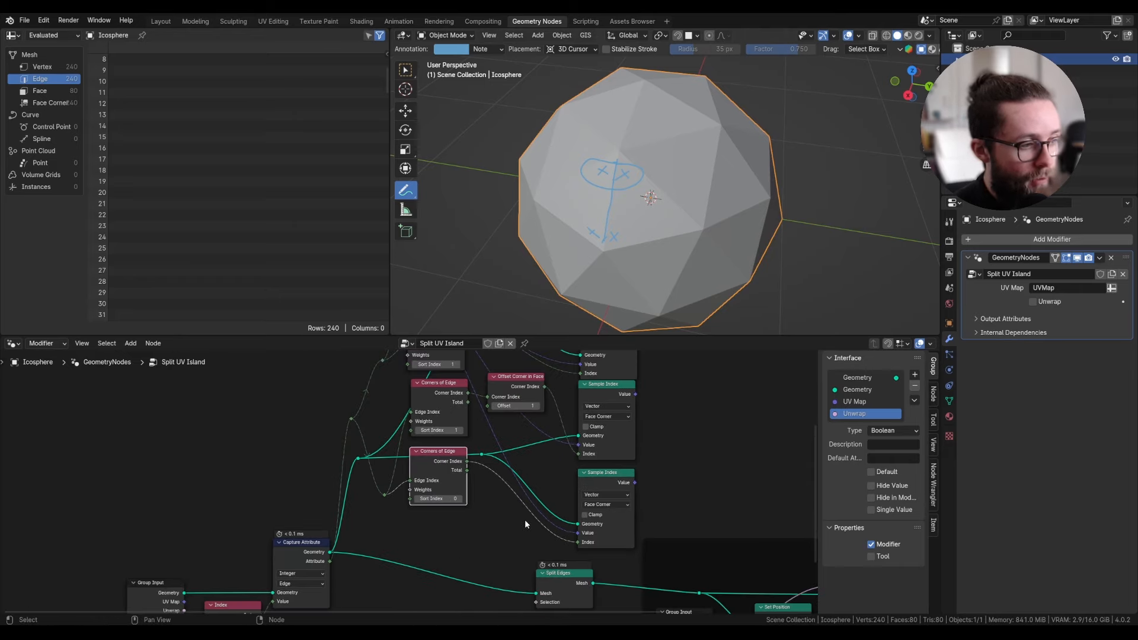
Step: Preview the captured geometry and each Sample Index's sampled UV values as colors on the sphere
{"action": "left_click", "coordinate": [331, 552], "text": "ctrl+shift"}
{"action": "left_click", "coordinate": [614, 478], "text": "ctrl+shift"}
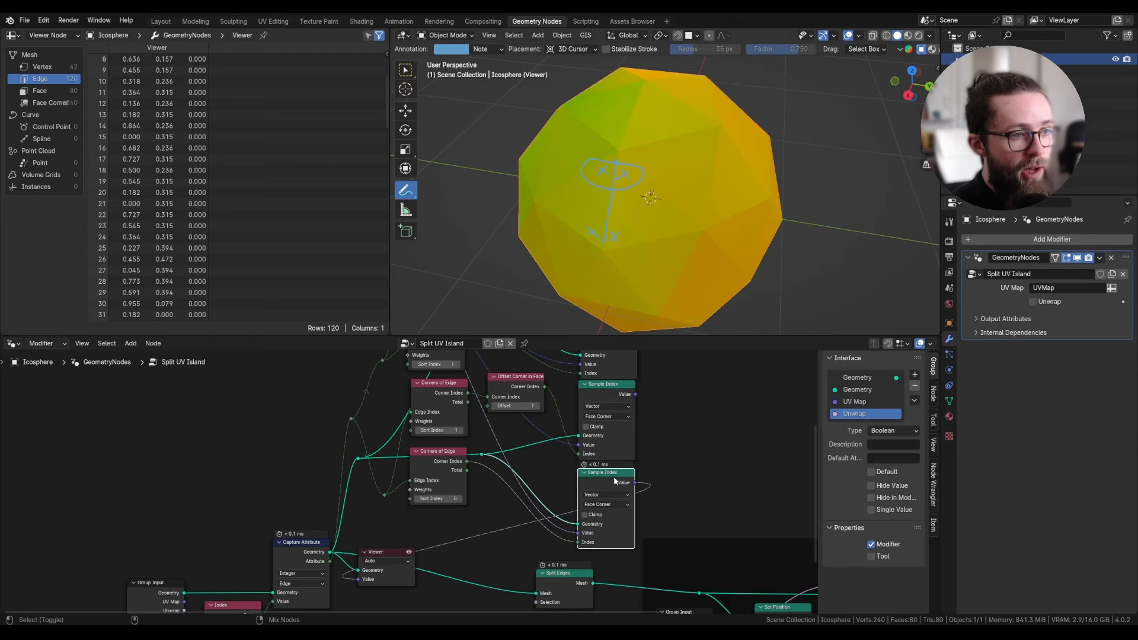
{"action": "scroll", "coordinate": [616, 394], "scroll_direction": "down", "scroll_amount": 1}
{"action": "left_click", "coordinate": [589, 385], "text": "ctrl+shift"}
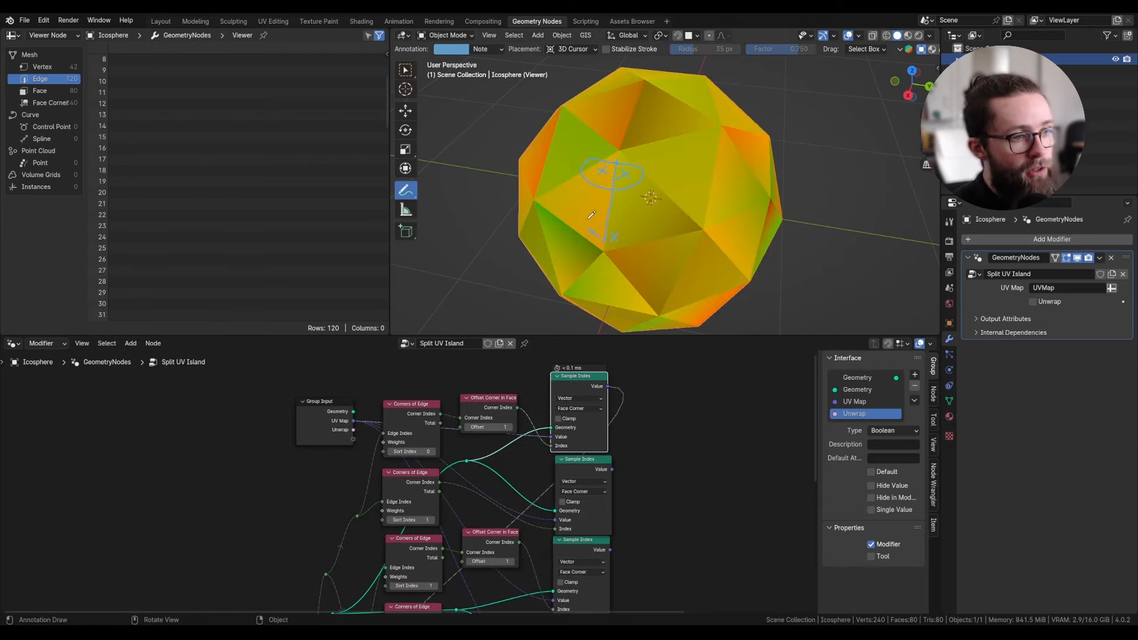
{"action": "left_click", "coordinate": [641, 455], "text": "ctrl+shift"}
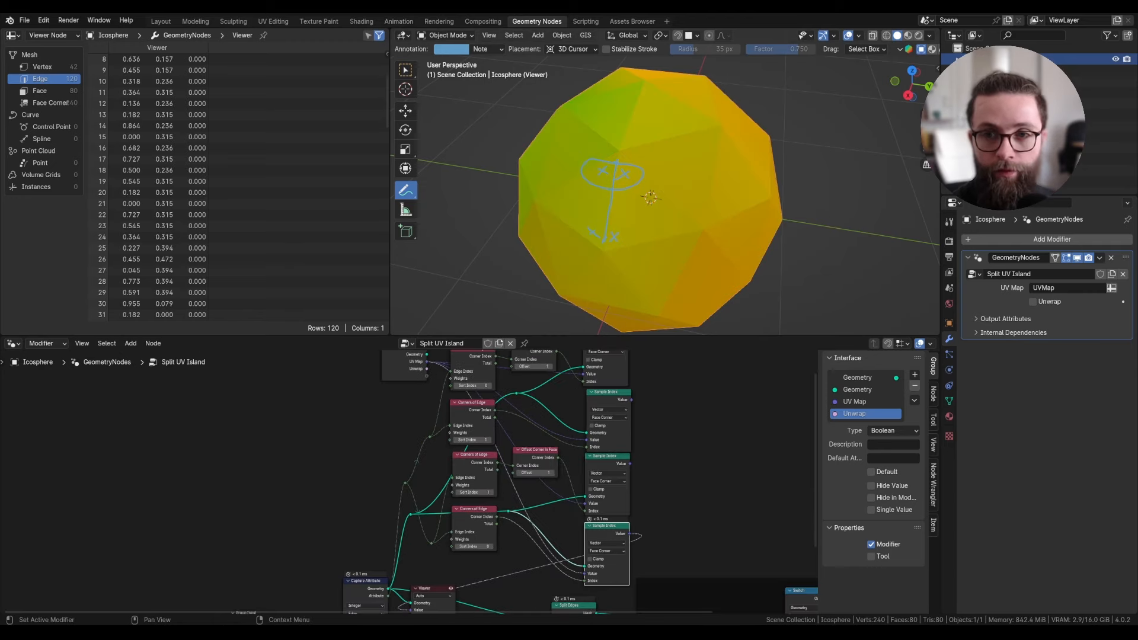
Step: Add a Not Equal compare node on the sampled UV values and duplicate it for the second pair
{"action": "middle_click_drag", "start_coordinate": [641, 426], "coordinate": [642, 456]}
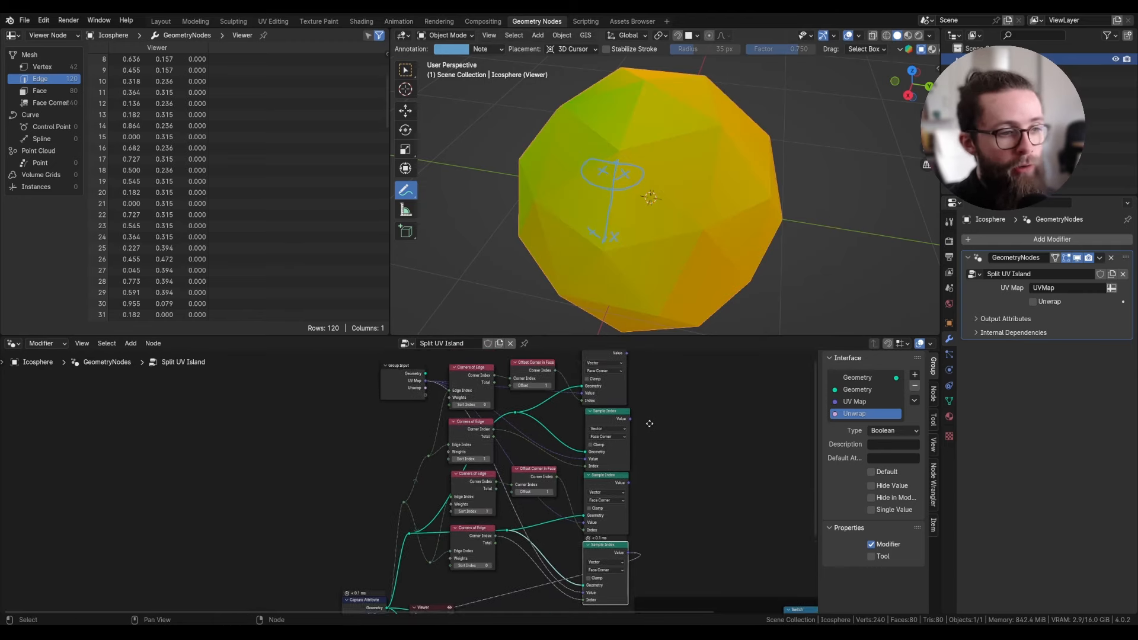
{"action": "middle_click_drag", "start_coordinate": [693, 502], "coordinate": [629, 448]}
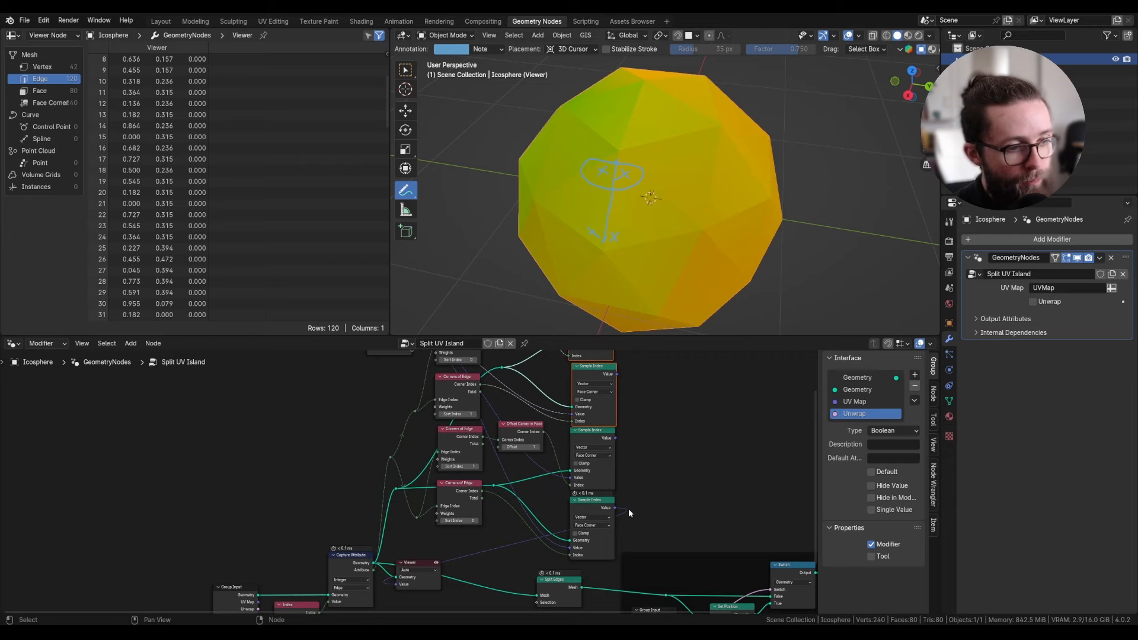
{"action": "left_click_drag", "start_coordinate": [626, 526], "coordinate": [594, 455]}
{"action": "middle_click_drag", "start_coordinate": [631, 419], "coordinate": [638, 448]}
{"action": "scroll", "coordinate": [640, 449], "scroll_direction": "up", "scroll_amount": 3}
{"action": "key", "text": "shift+a"}
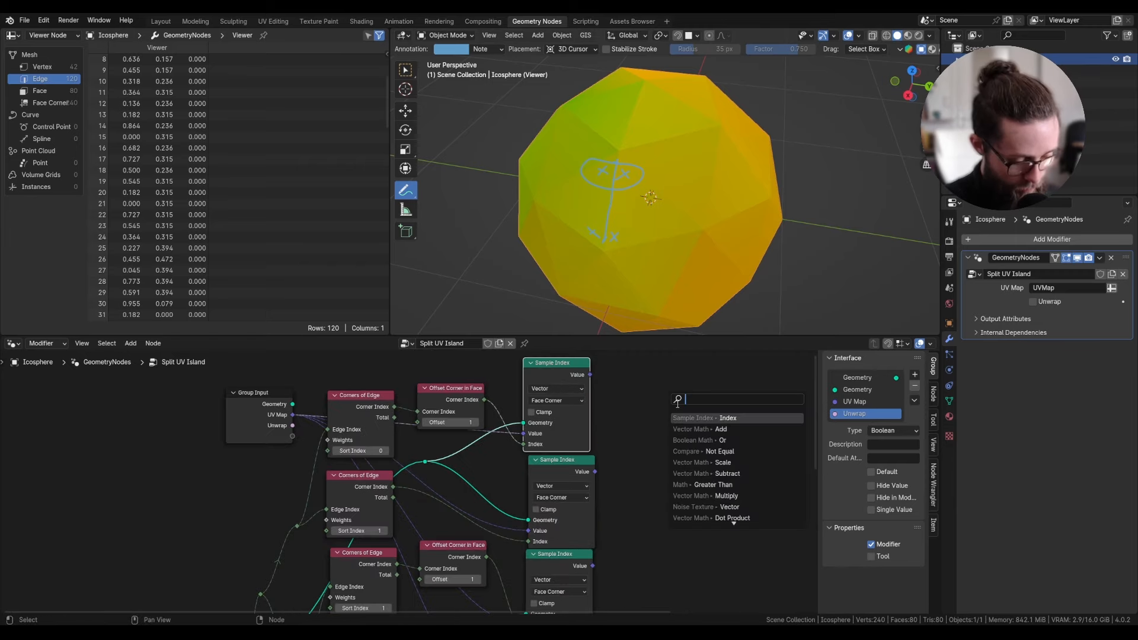
{"action": "type", "text": "not e"}
{"action": "key", "text": "Return"}
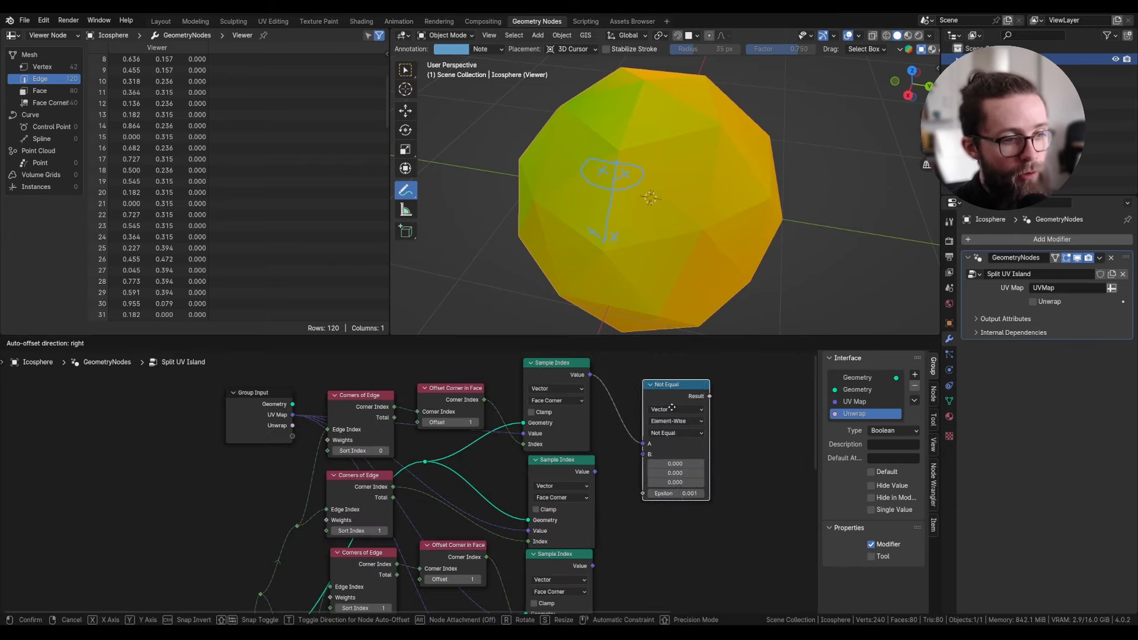
{"action": "left_click", "coordinate": [667, 407]}
{"action": "left_click_drag", "start_coordinate": [582, 375], "coordinate": [644, 455]}
{"action": "scroll", "coordinate": [645, 456], "scroll_direction": "down", "scroll_amount": 3}
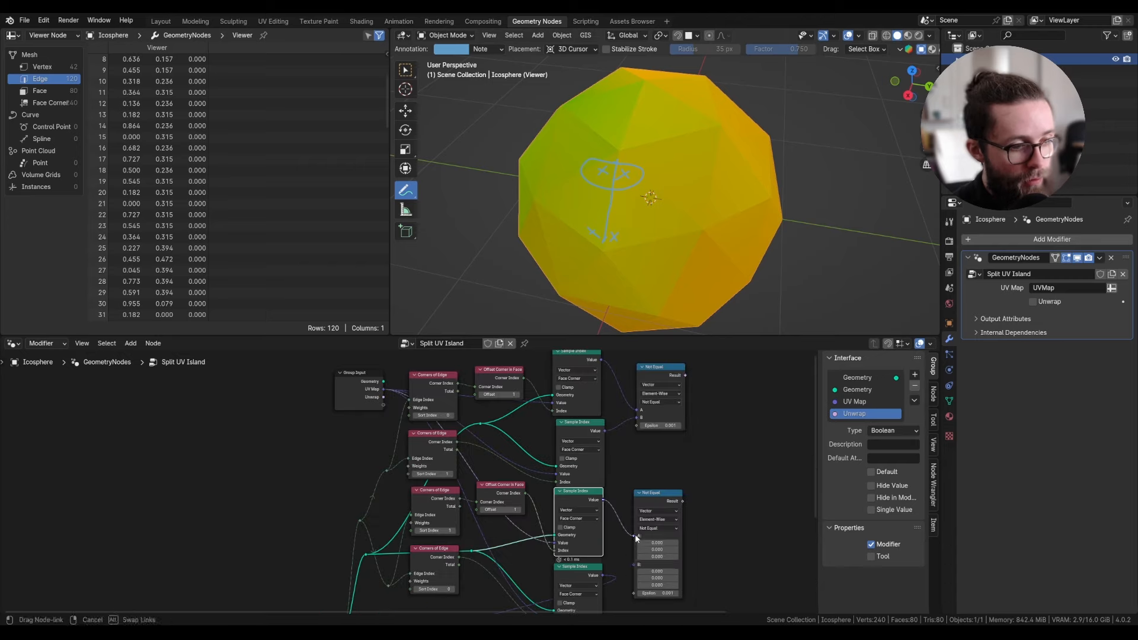
{"action": "key", "text": "shift+d"}
{"action": "left_click", "coordinate": [632, 549]}
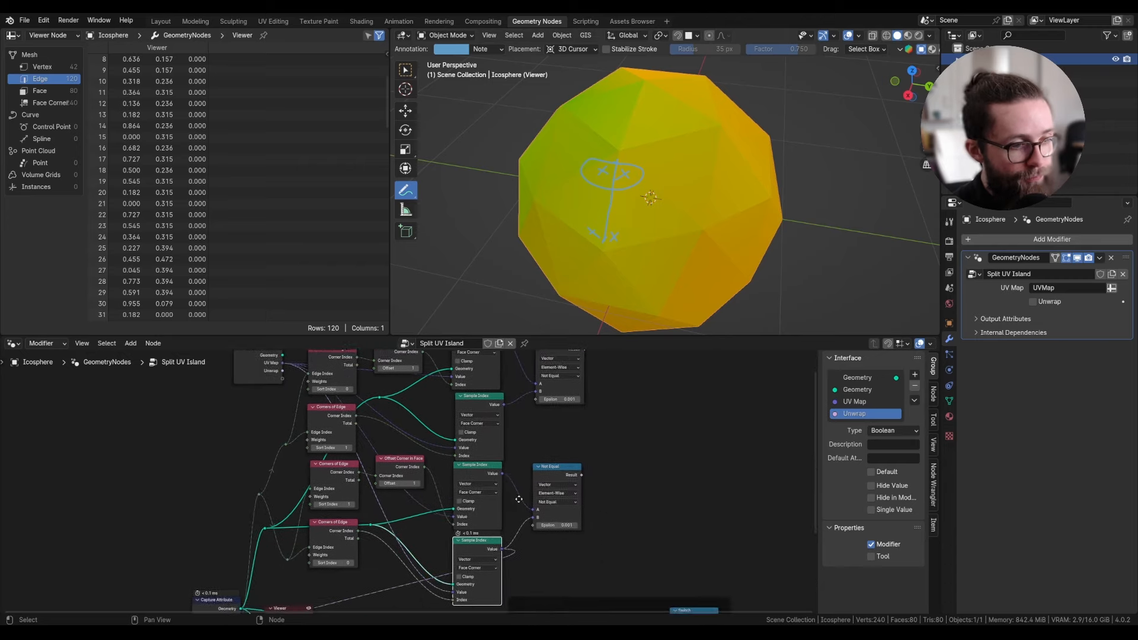
Step: Add a Group Input and create an Epsilon socket feeding both Not Equal nodes
{"action": "middle_click_drag", "start_coordinate": [633, 546], "coordinate": [516, 561]}
{"action": "key", "text": "ctrl+c"}
{"action": "key", "text": "ctrl+v"}
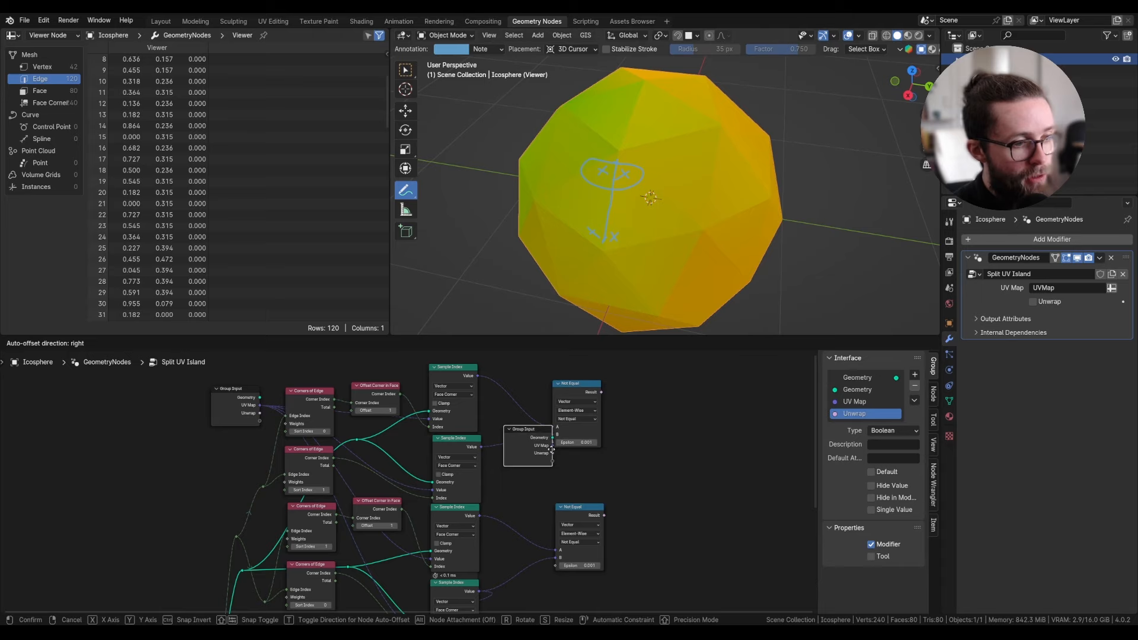
{"action": "left_click_drag", "start_coordinate": [527, 489], "coordinate": [554, 444]}
{"action": "left_click_drag", "start_coordinate": [531, 495], "coordinate": [558, 565]}
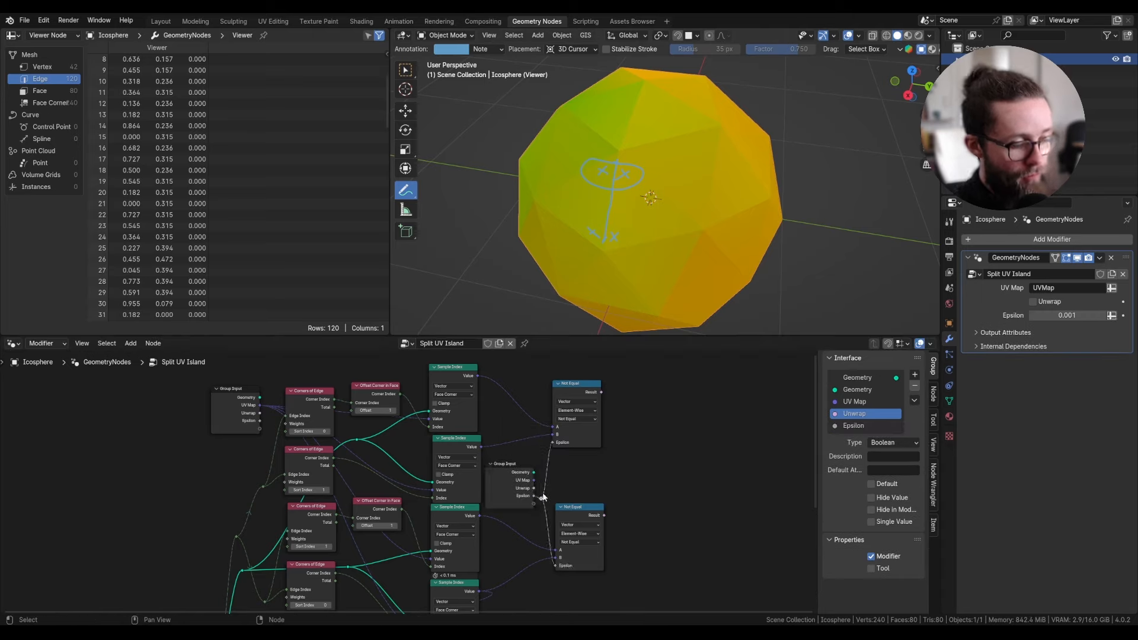
{"action": "left_click_drag", "start_coordinate": [541, 498], "coordinate": [556, 472]}
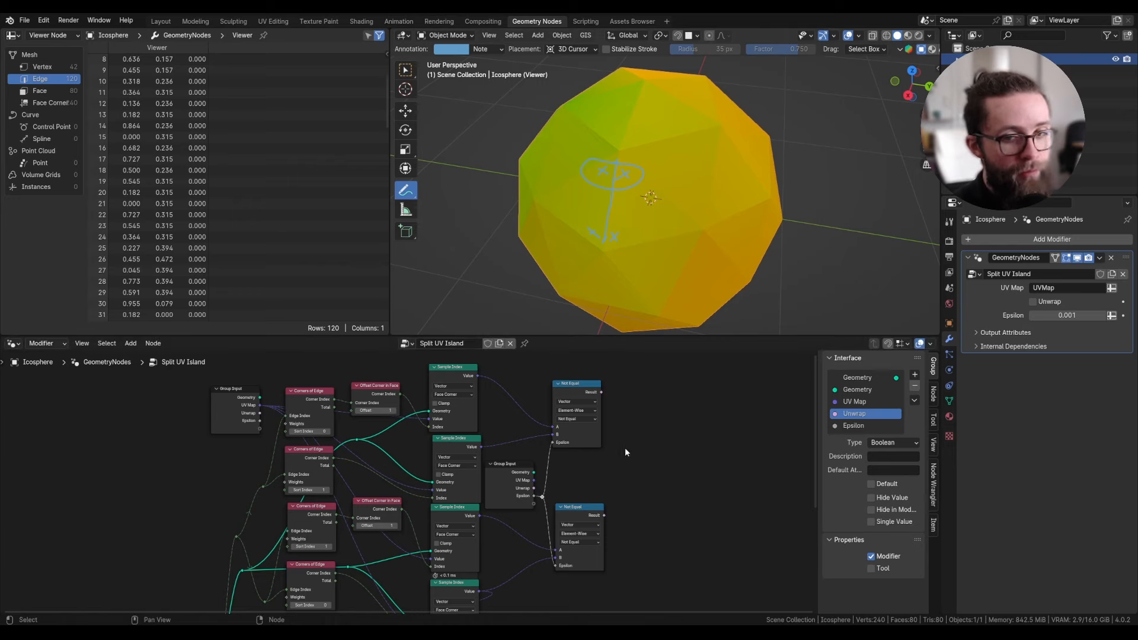
Step: Add a Boolean Math Or node on the upper Not Equal result and clear the viewport sketch
{"action": "middle_click_drag", "start_coordinate": [625, 452], "coordinate": [472, 439]}
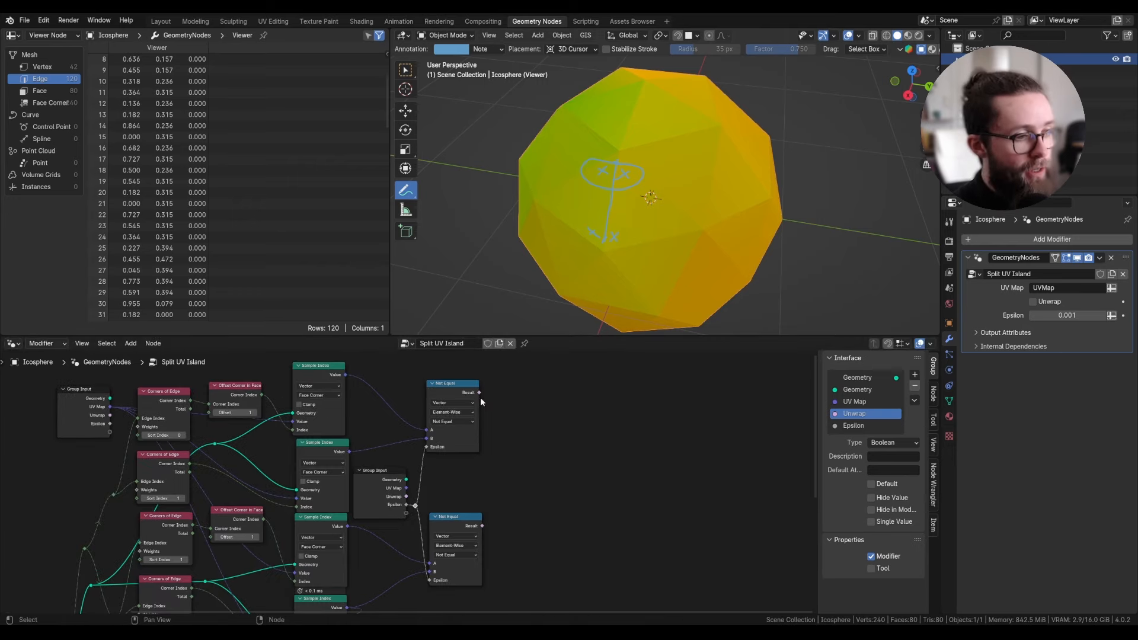
{"action": "left_click_drag", "start_coordinate": [478, 393], "coordinate": [543, 480]}
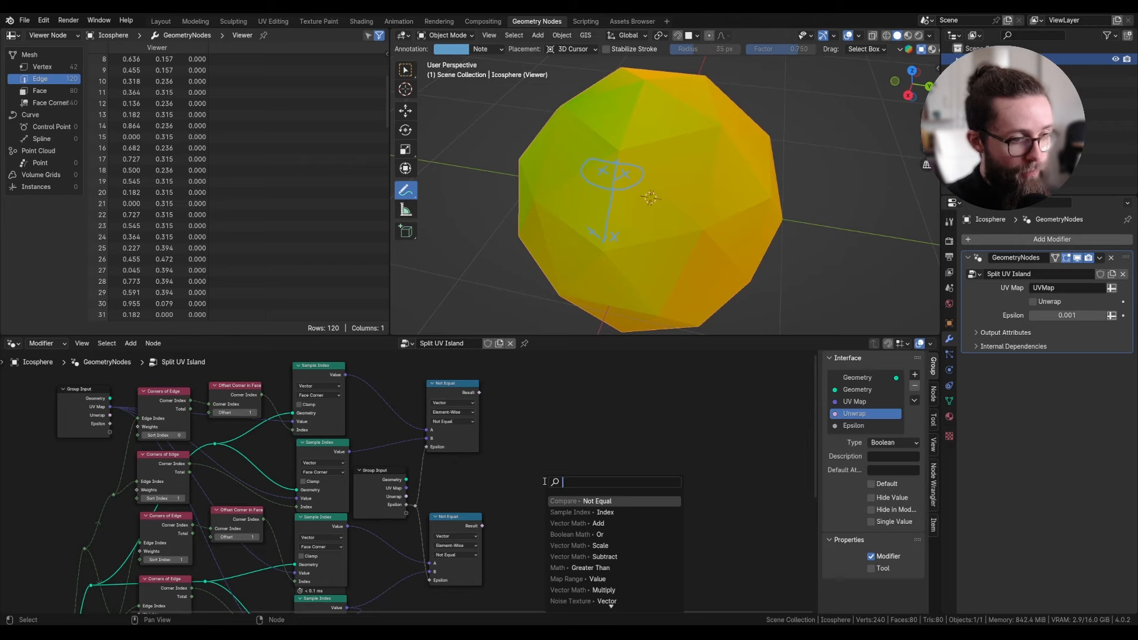
{"action": "type", "text": "or"}
{"action": "key", "text": "Return"}
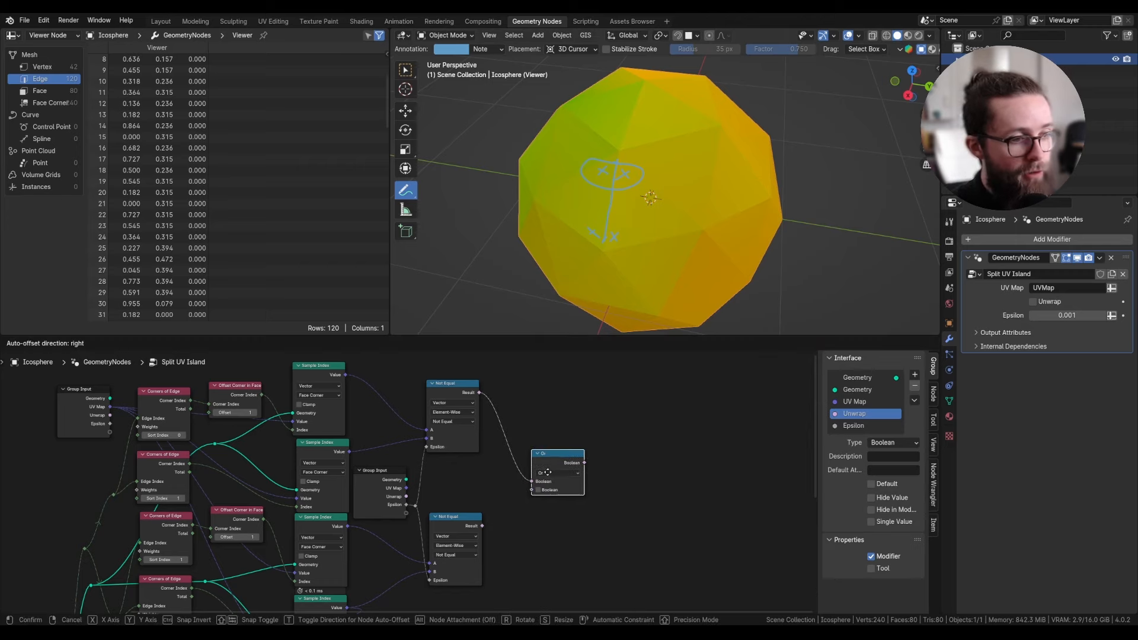
{"action": "left_click", "coordinate": [546, 462]}
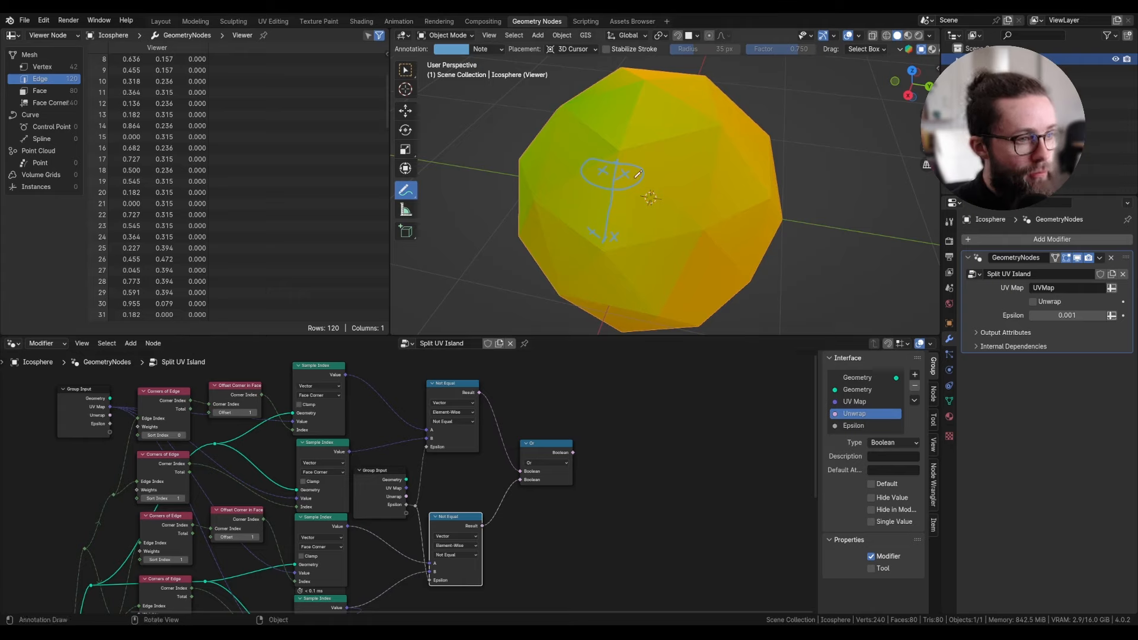
{"action": "key", "text": "ctrl+z"}
{"action": "key", "text": "Home"}
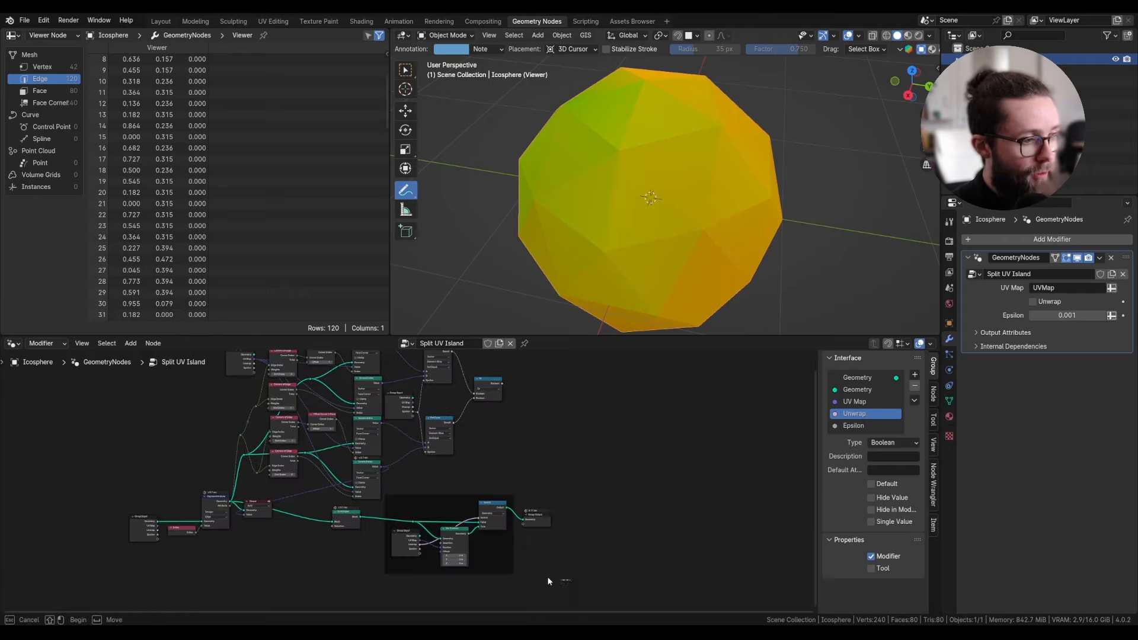
Step: Move the output-side nodes right and plug the Or result into Split Edges Selection
{"action": "left_click_drag", "start_coordinate": [570, 582], "coordinate": [373, 516]}
{"action": "key", "text": "g"}
{"action": "left_click", "coordinate": [498, 507]}
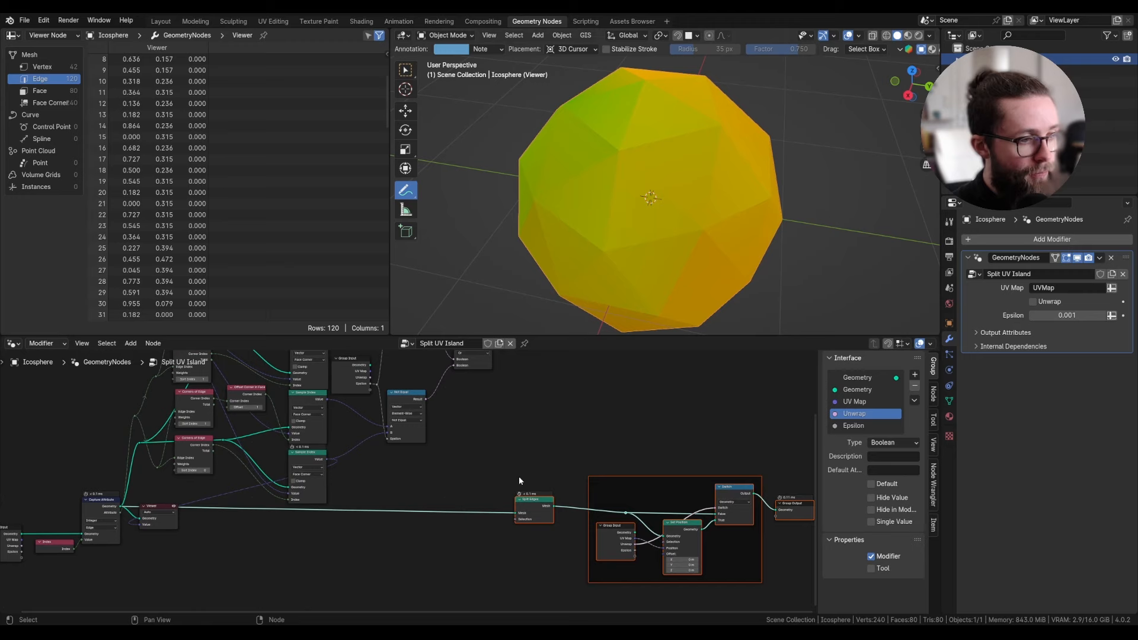
{"action": "scroll", "coordinate": [518, 475], "scroll_direction": "up", "scroll_amount": 4}
{"action": "left_click_drag", "start_coordinate": [472, 372], "coordinate": [502, 584]}
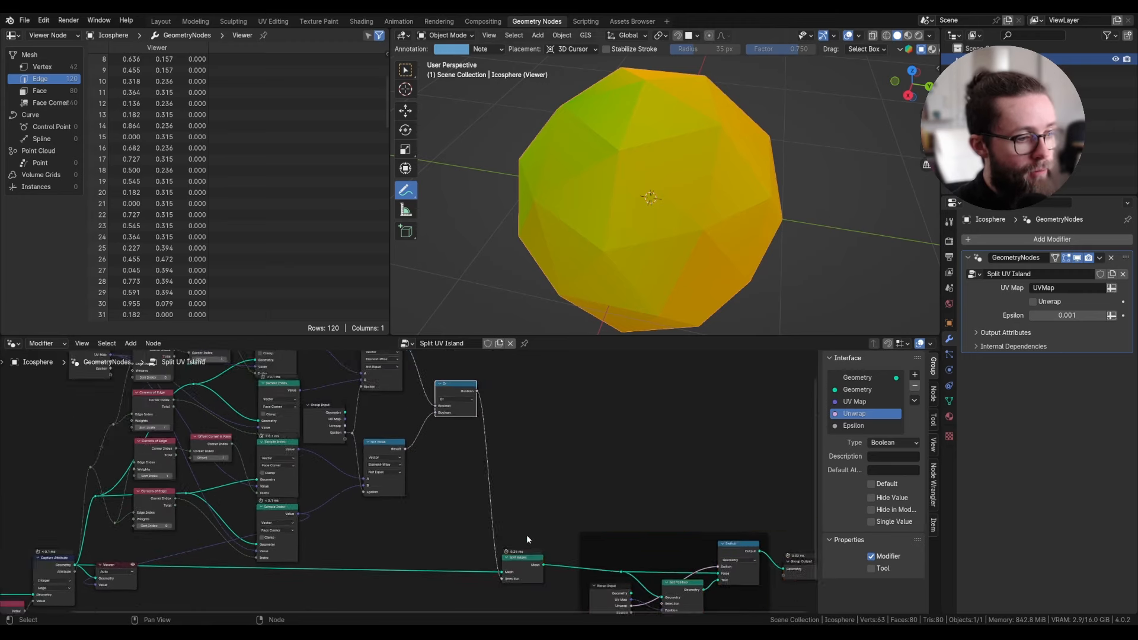
{"action": "left_click_drag", "start_coordinate": [527, 535], "coordinate": [621, 501]}
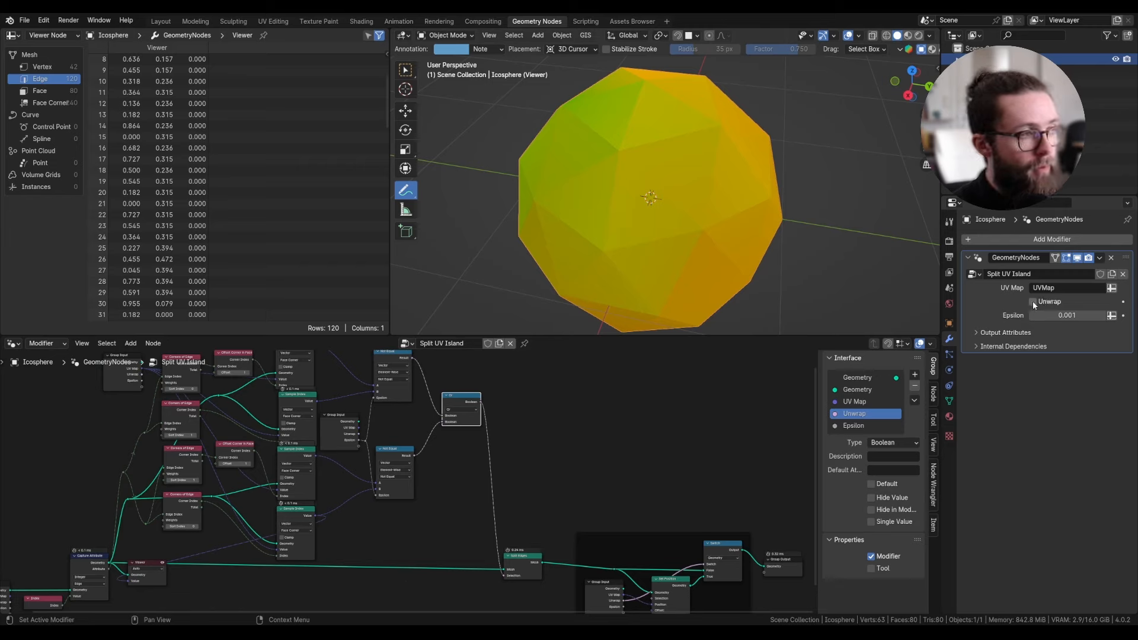
{"action": "middle_click_drag", "start_coordinate": [627, 502], "coordinate": [647, 459]}
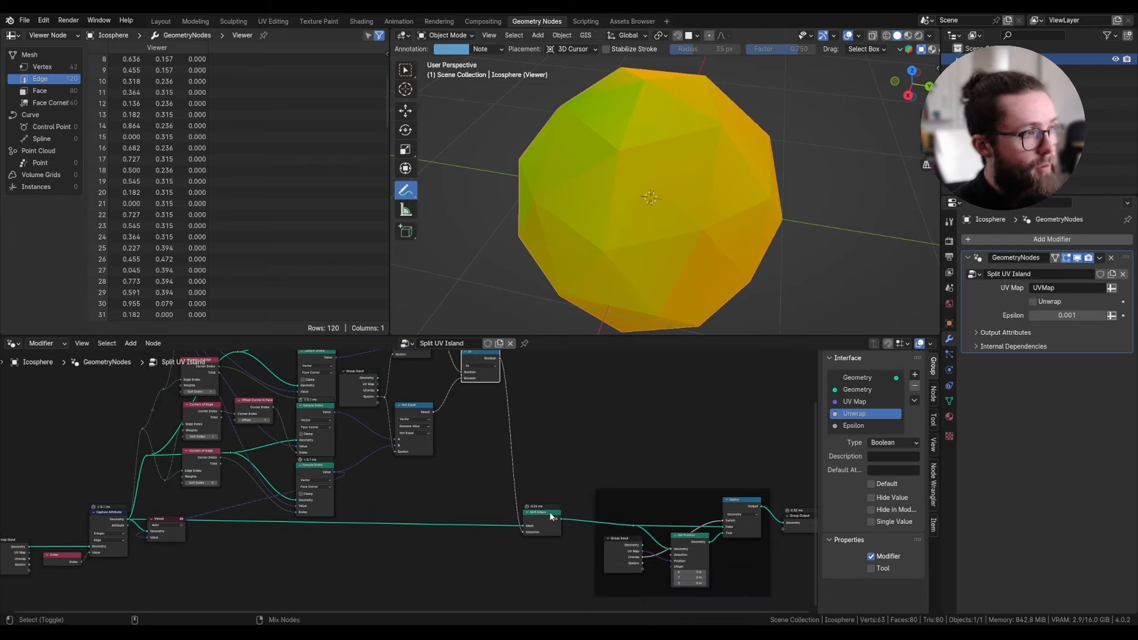
Step: Move the reroute toward the output side and delete the Viewer node
{"action": "left_click", "coordinate": [551, 517]}
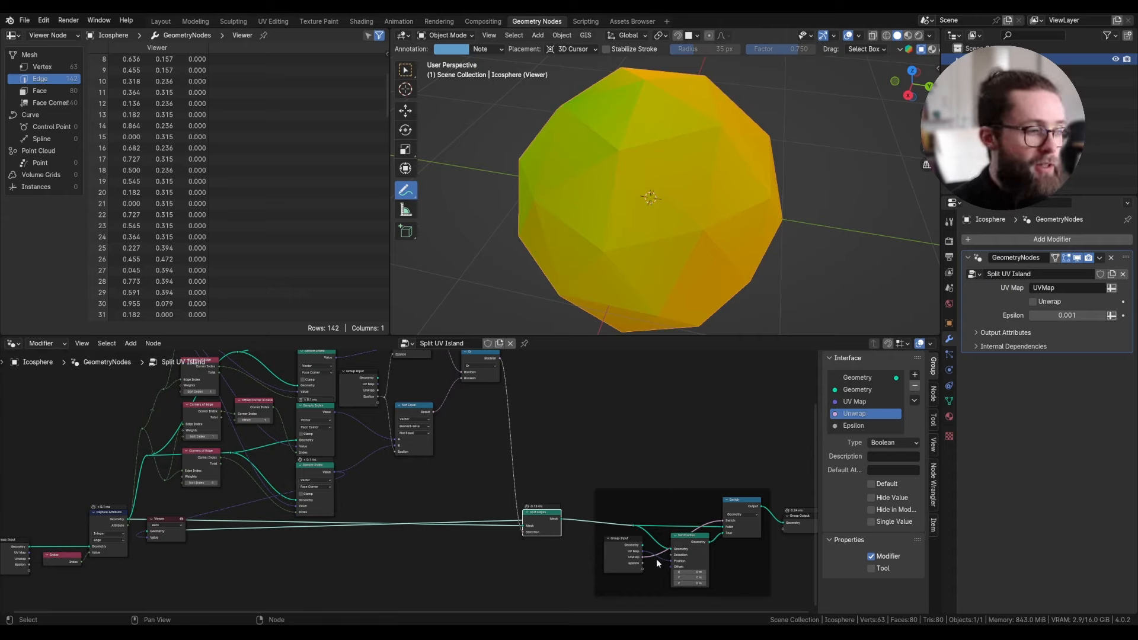
{"action": "scroll", "coordinate": [656, 558], "scroll_direction": "down", "scroll_amount": 2}
{"action": "left_click_drag", "start_coordinate": [209, 524], "coordinate": [625, 467]}
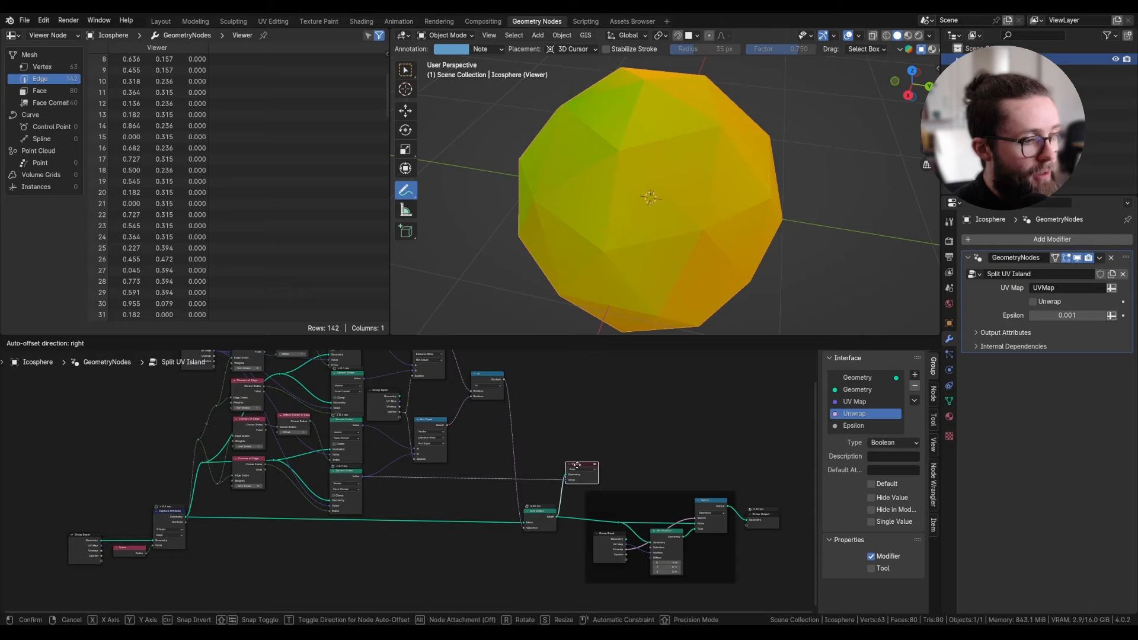
{"action": "key", "text": "x"}
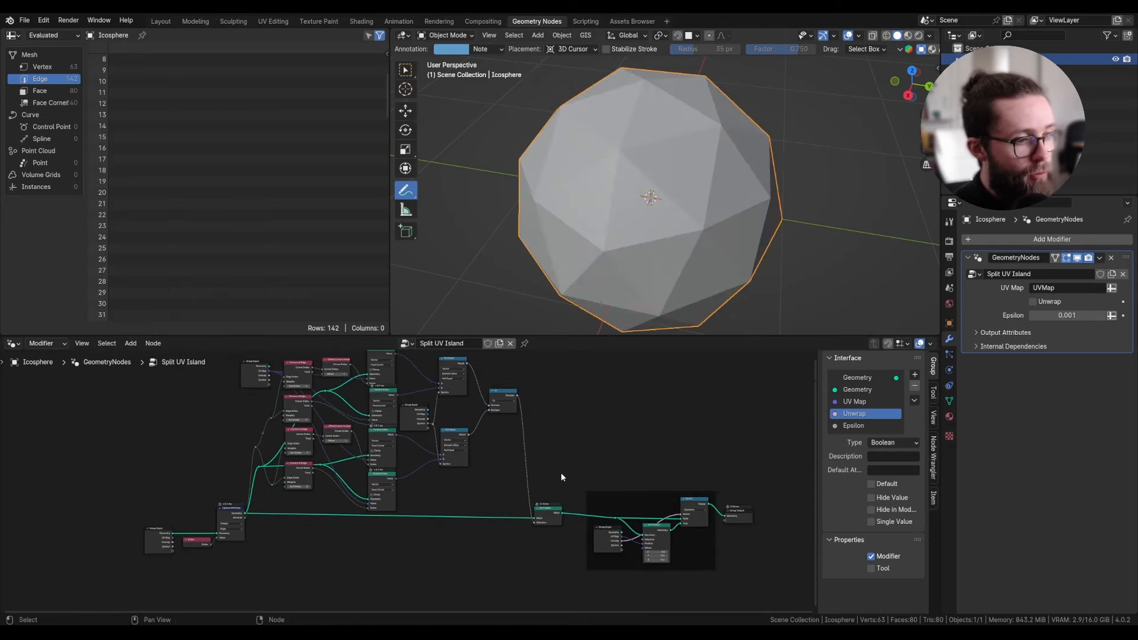
{"action": "scroll", "coordinate": [561, 472], "scroll_direction": "up", "scroll_amount": 2}
{"action": "middle_click_drag", "start_coordinate": [566, 515], "coordinate": [438, 513]}
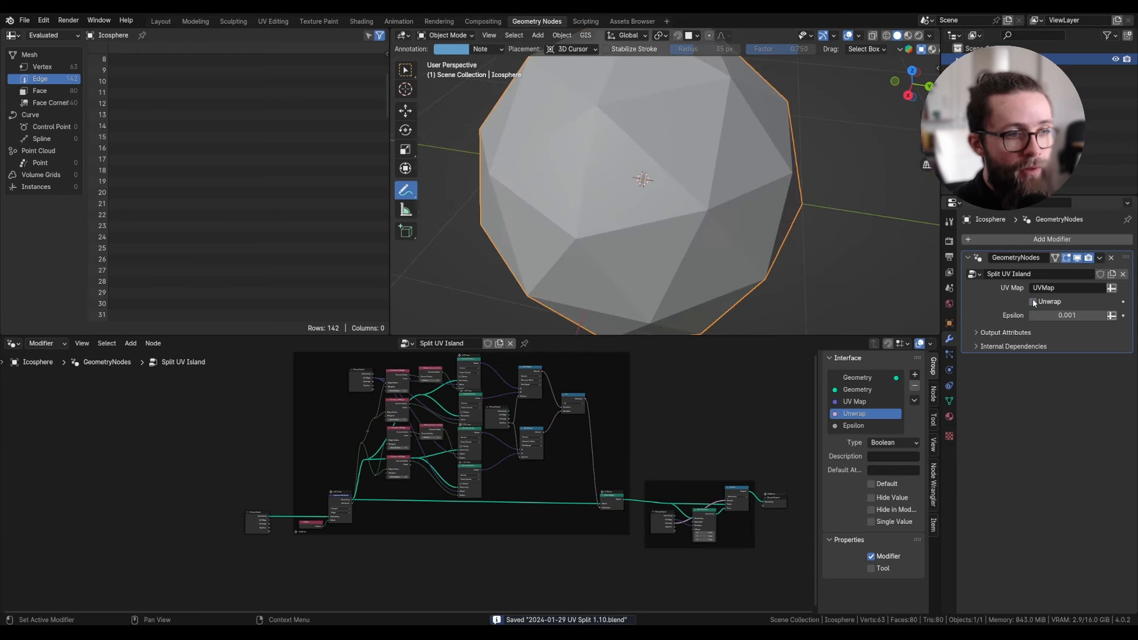
Step: Enable Unwrap on the modifier and unwrap three selected icosphere triangles
{"action": "left_click", "coordinate": [1032, 301]}
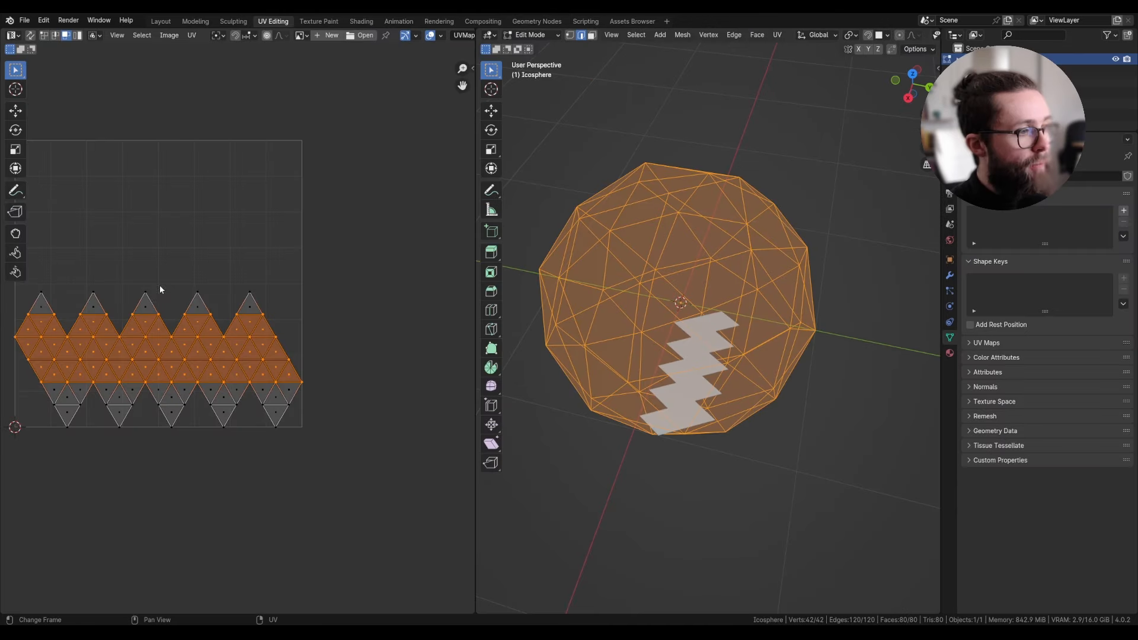
{"action": "left_click", "coordinate": [146, 305]}
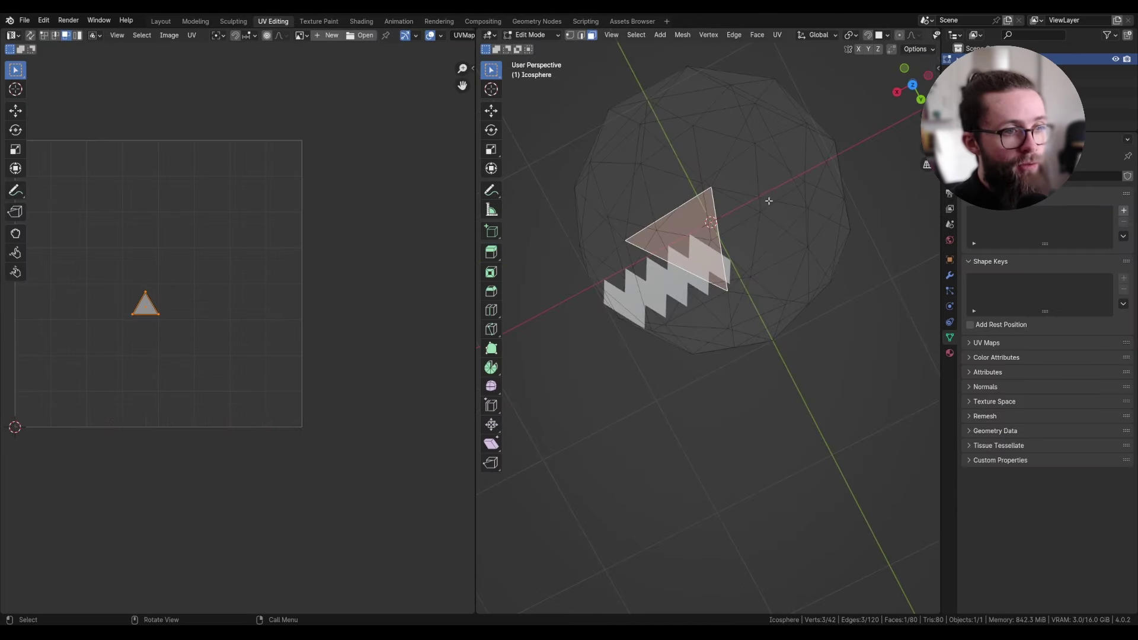
{"action": "left_click", "coordinate": [768, 201], "text": "shift"}
{"action": "left_click", "coordinate": [610, 135], "text": "shift"}
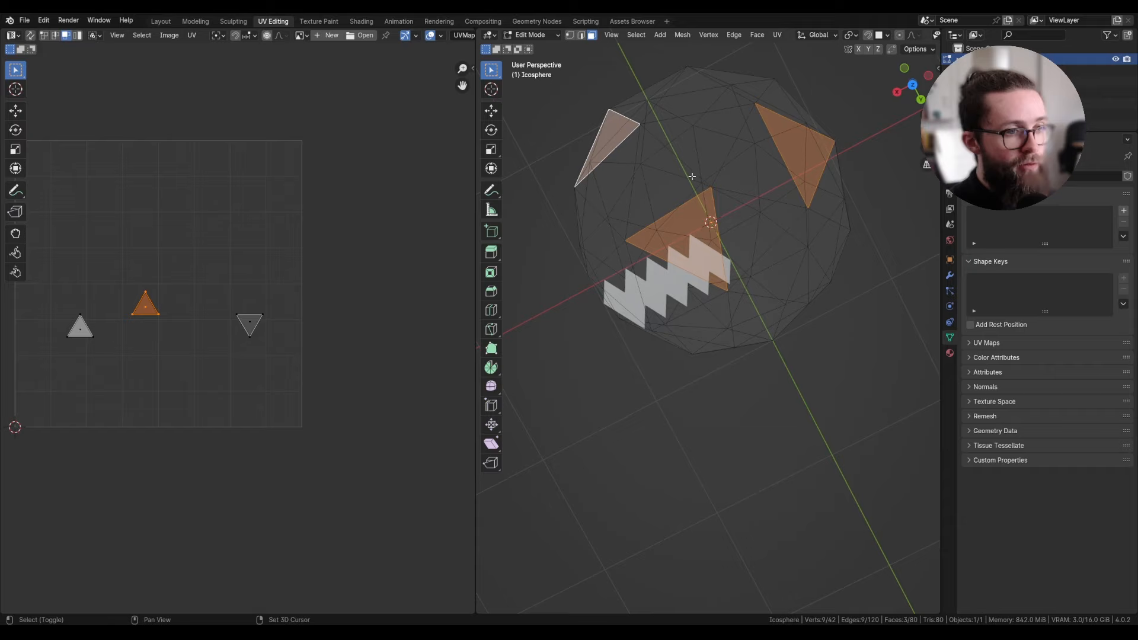
{"action": "key", "text": "u"}
{"action": "left_click", "coordinate": [662, 211]}
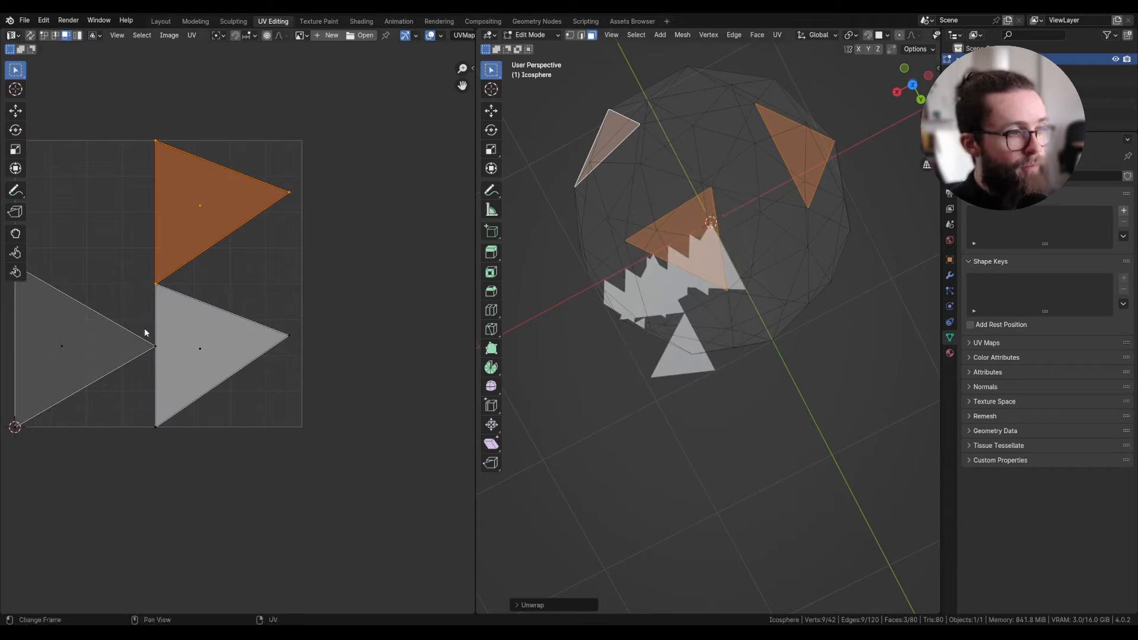
{"action": "scroll", "coordinate": [294, 324], "scroll_direction": "down", "scroll_amount": 4}
Step: Scale all UV triangles down into small islands and move them toward the upper right
{"action": "key", "text": "a"}
{"action": "key", "text": "s"}
{"action": "left_click", "coordinate": [187, 312]}
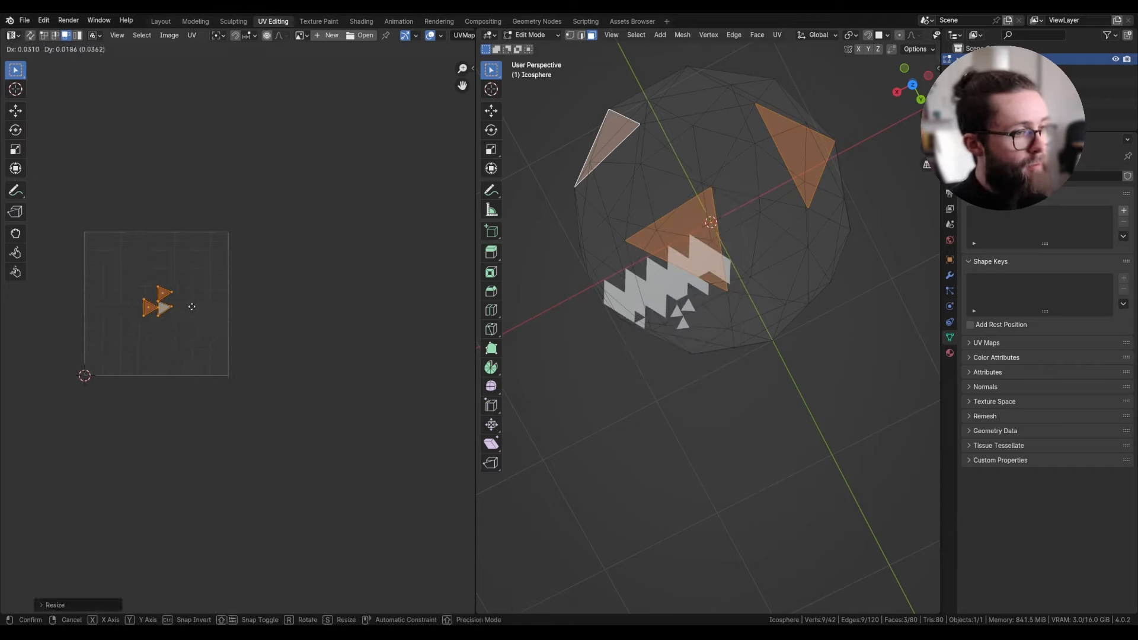
{"action": "key", "text": "g"}
{"action": "left_click", "coordinate": [207, 283]}
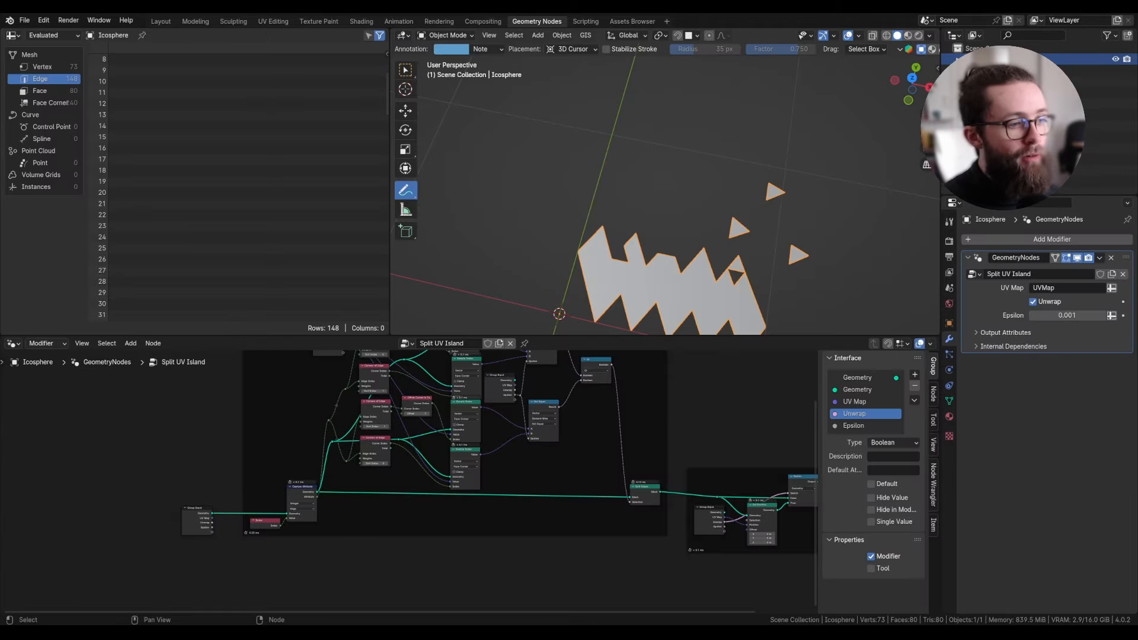
{"action": "scroll", "coordinate": [331, 546], "scroll_direction": "up", "scroll_amount": 3}
{"action": "scroll", "coordinate": [332, 547], "scroll_direction": "up", "scroll_amount": 2}
Step: Maximize the Geometry Node Editor to show the whole Split UV Island tree
{"action": "key", "text": "ctrl+space"}
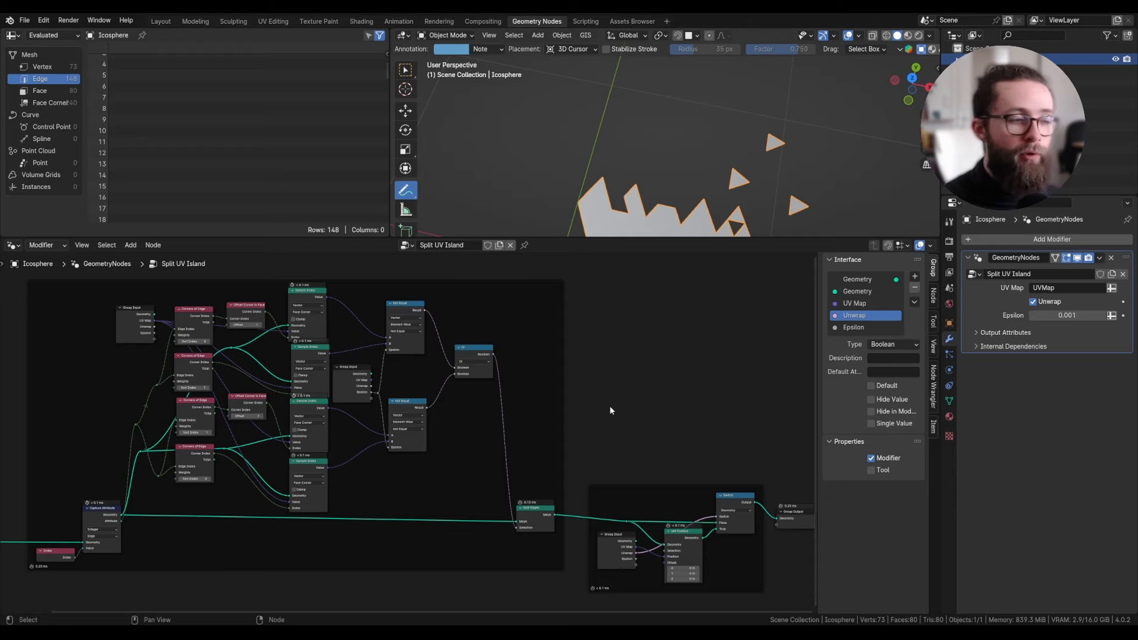
{"action": "scroll", "coordinate": [609, 405], "scroll_direction": "down", "scroll_amount": 1}
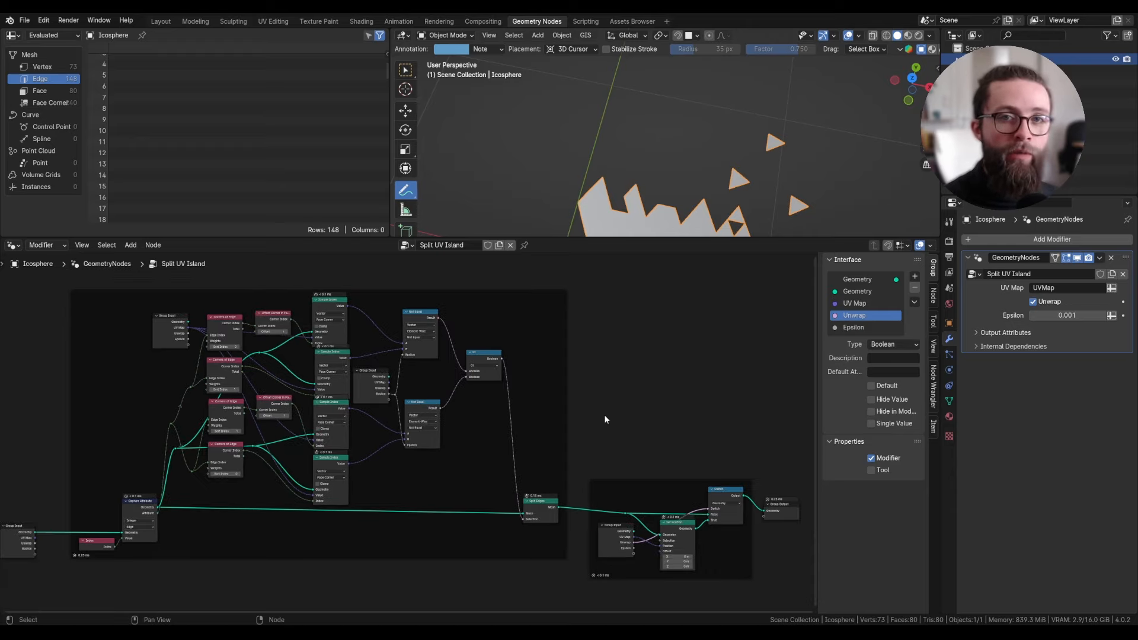